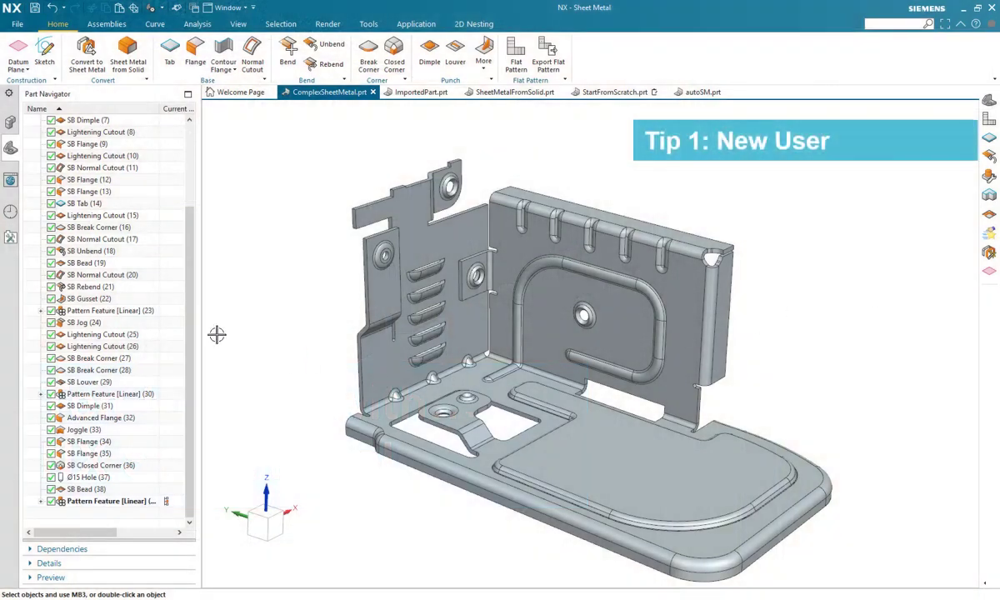
Load the Advanced role from the Content roles list.
{"action": "left_click", "coordinate": [10, 239]}
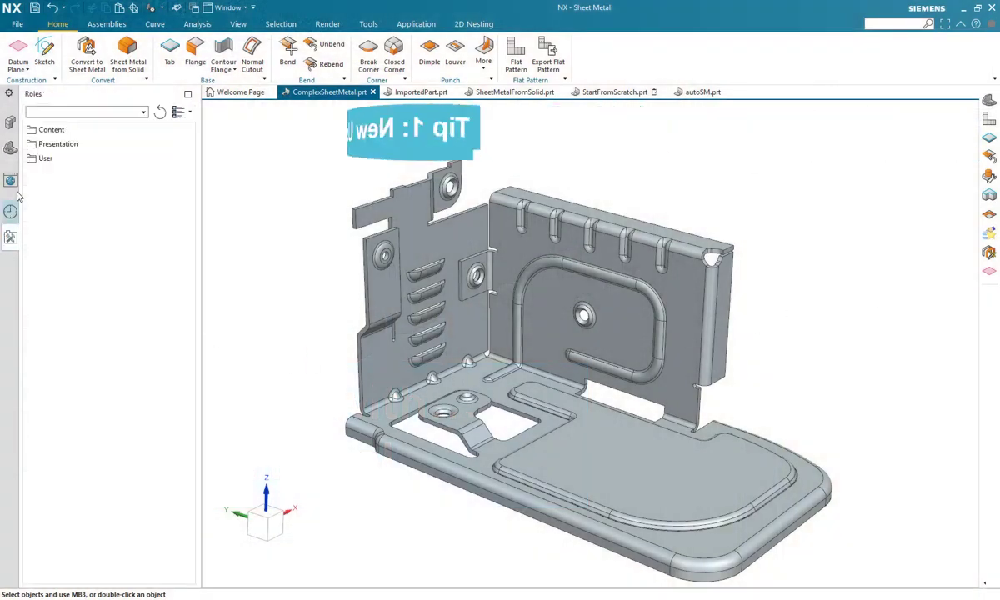
{"action": "left_click", "coordinate": [43, 131]}
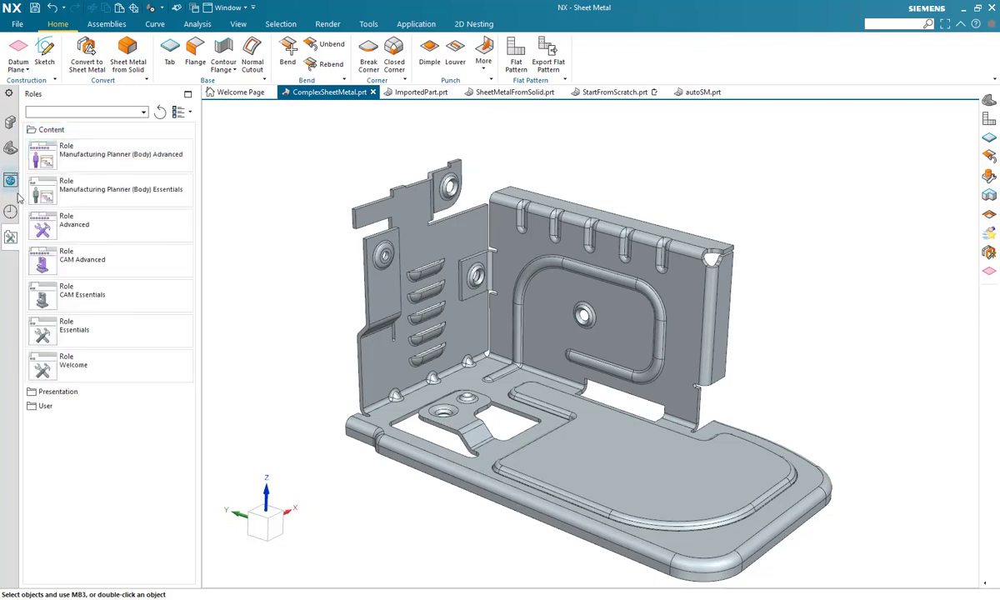
{"action": "left_click", "coordinate": [88, 229]}
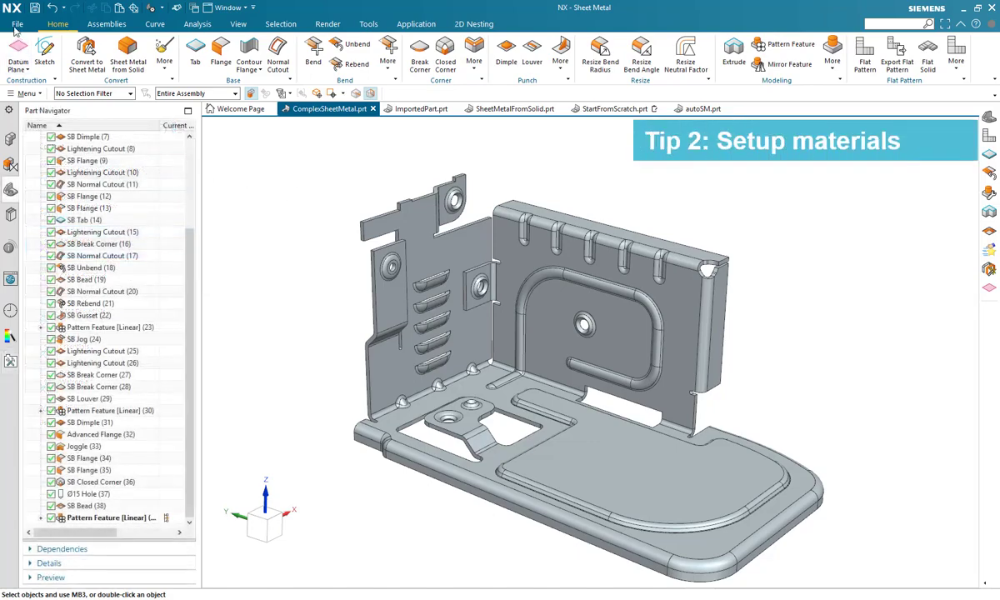
Set sheet metal preferences by material selection to Aluminum_2014_5, 3.0 thickness, T4 temper.
{"action": "left_click", "coordinate": [17, 24]}
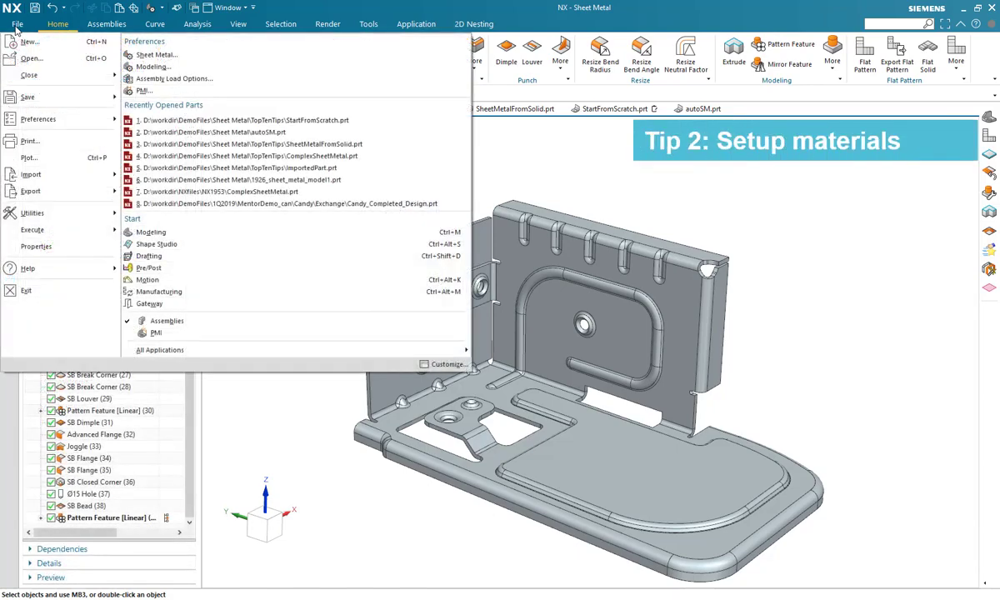
{"action": "left_click", "coordinate": [163, 57]}
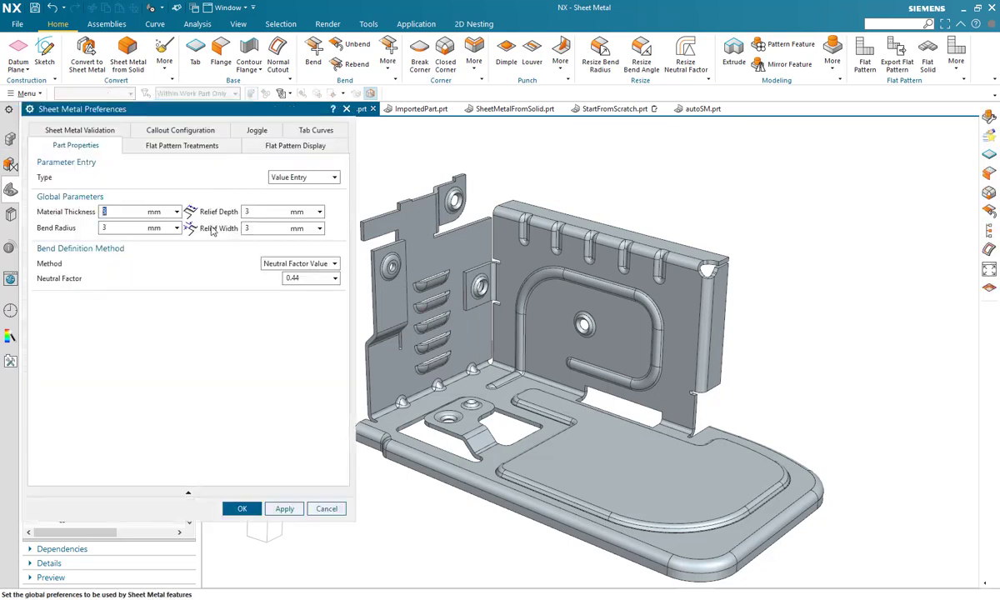
{"action": "left_click", "coordinate": [300, 179]}
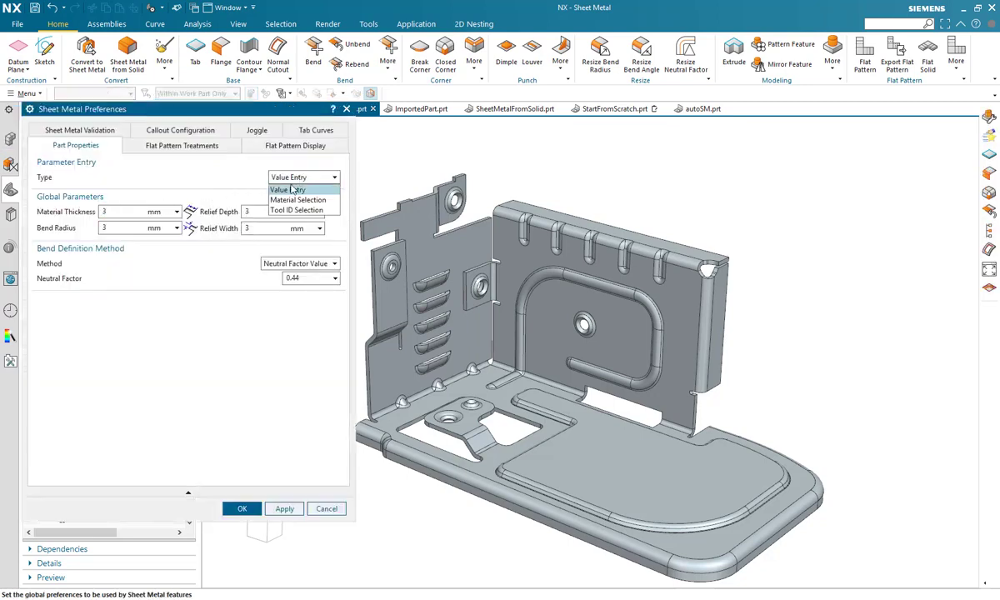
{"action": "left_click", "coordinate": [294, 200]}
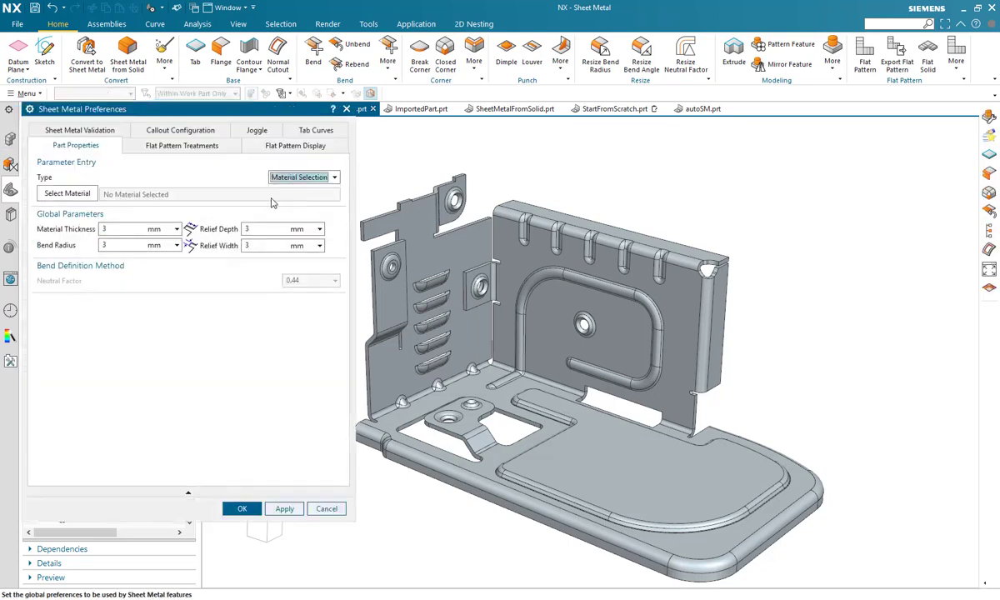
{"action": "left_click", "coordinate": [68, 193]}
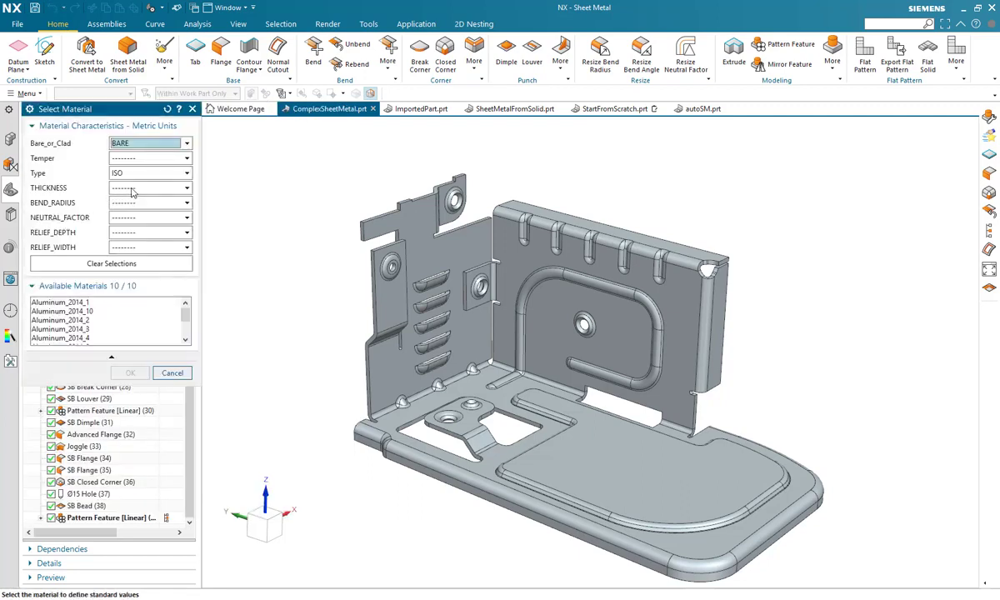
{"action": "left_click", "coordinate": [131, 191]}
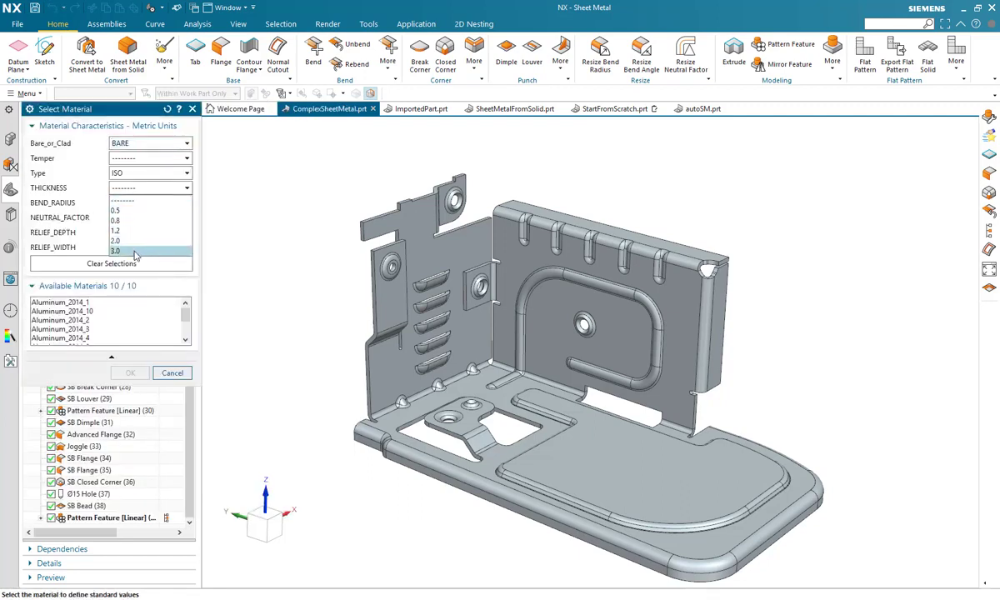
{"action": "left_click", "coordinate": [135, 251]}
{"action": "left_click", "coordinate": [141, 159]}
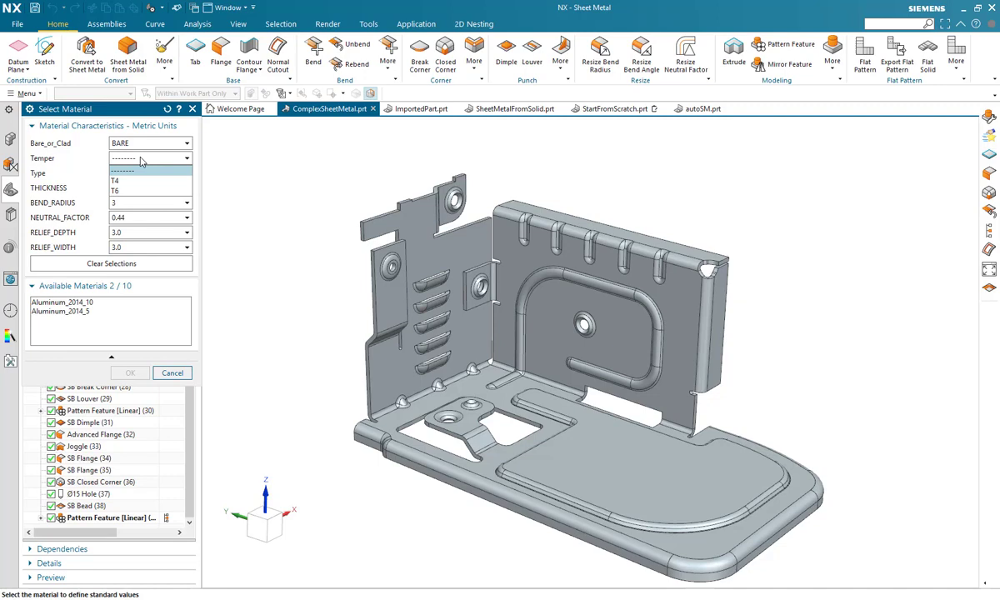
{"action": "left_click", "coordinate": [140, 181]}
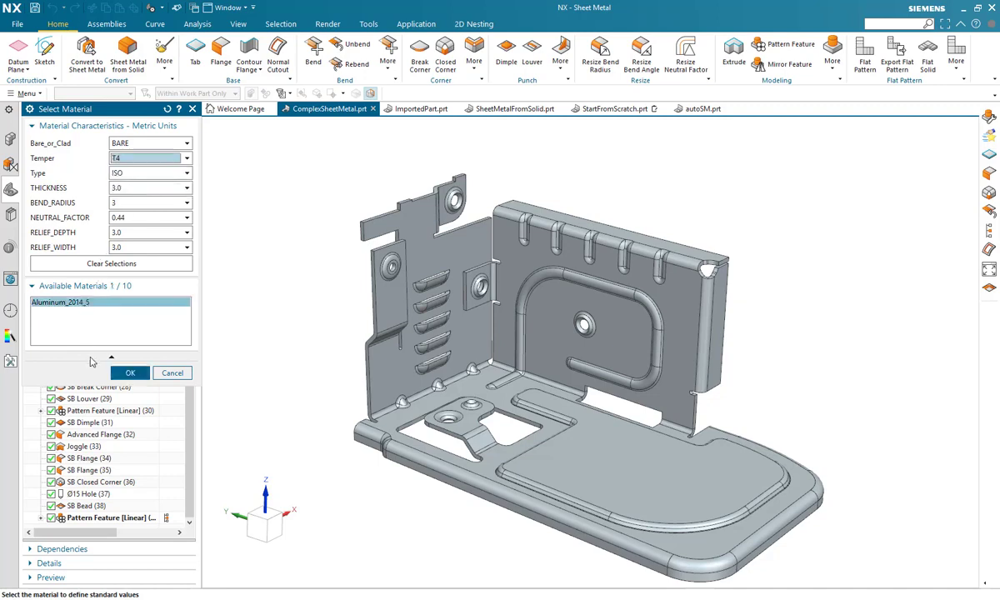
{"action": "left_click", "coordinate": [130, 374]}
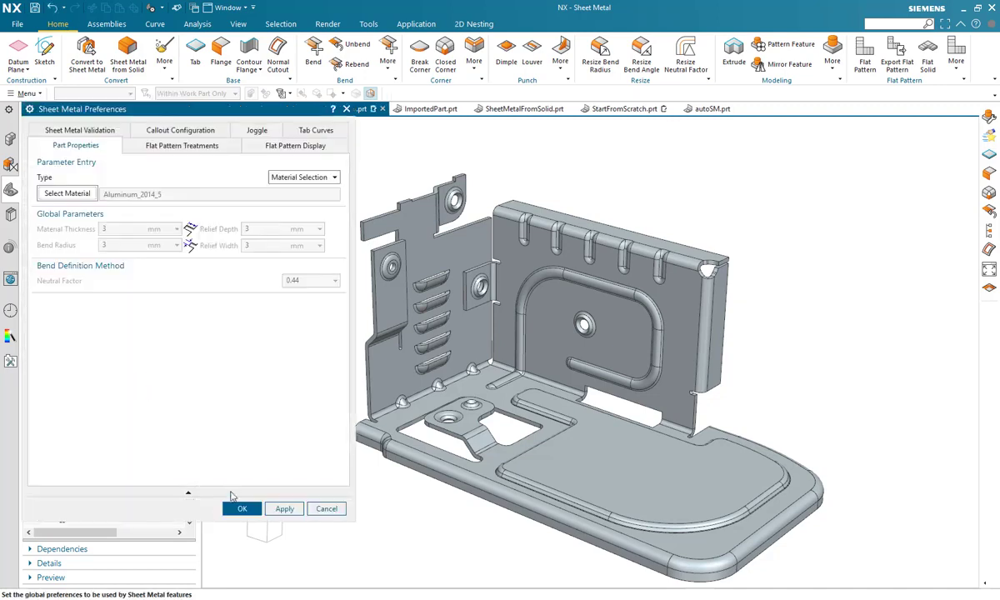
{"action": "left_click", "coordinate": [240, 509]}
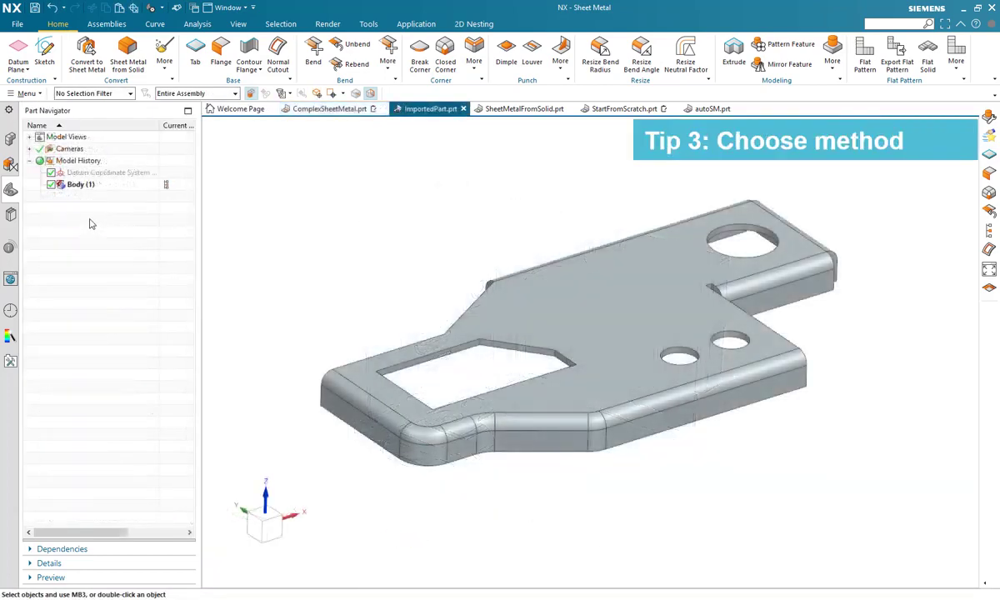
Convert the solid to sheet metal from the top face, adding the seven front curved faces as bends.
{"action": "left_click", "coordinate": [67, 185]}
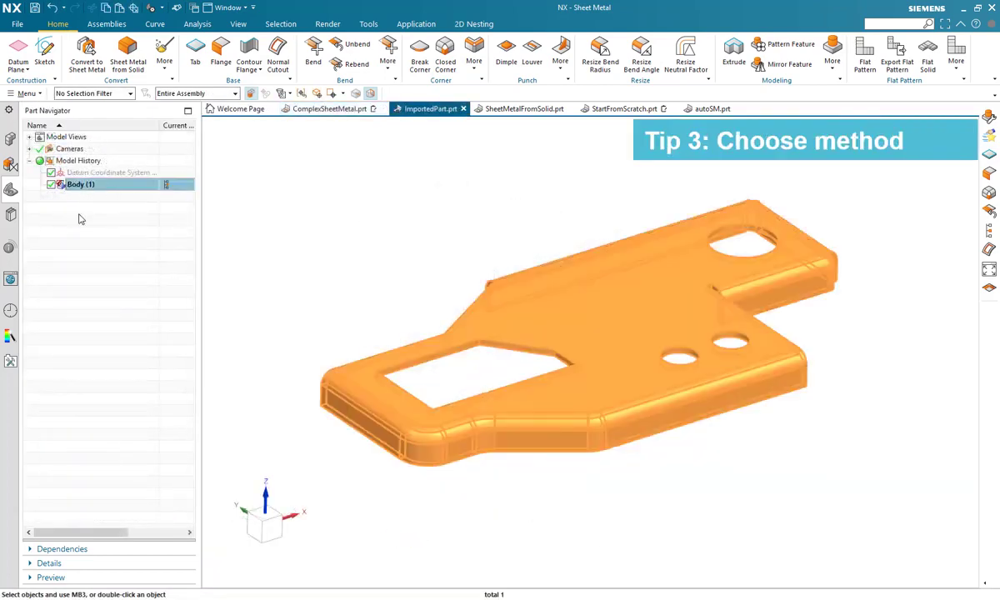
{"action": "left_click", "coordinate": [80, 219]}
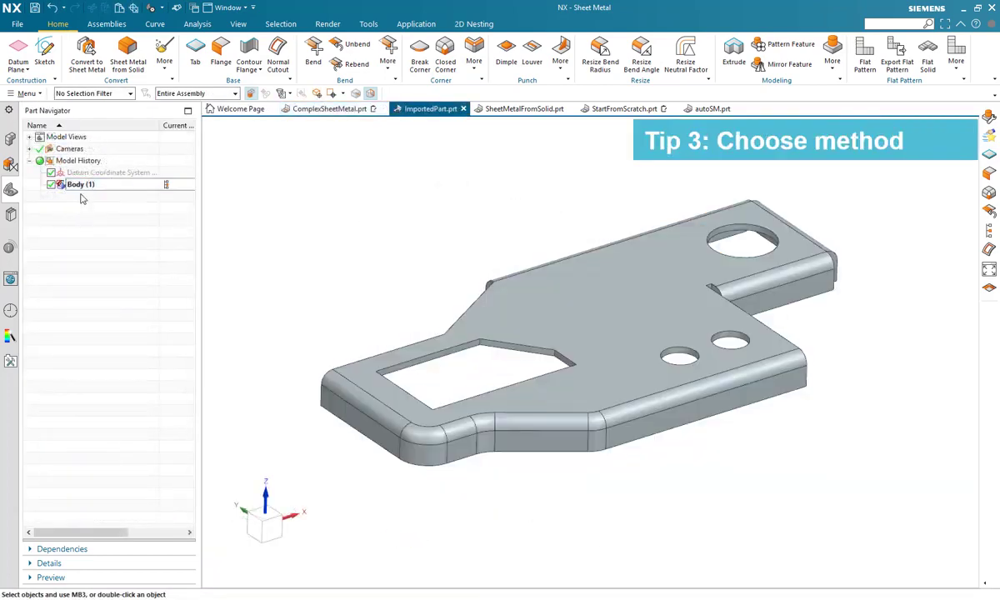
{"action": "left_click", "coordinate": [89, 52]}
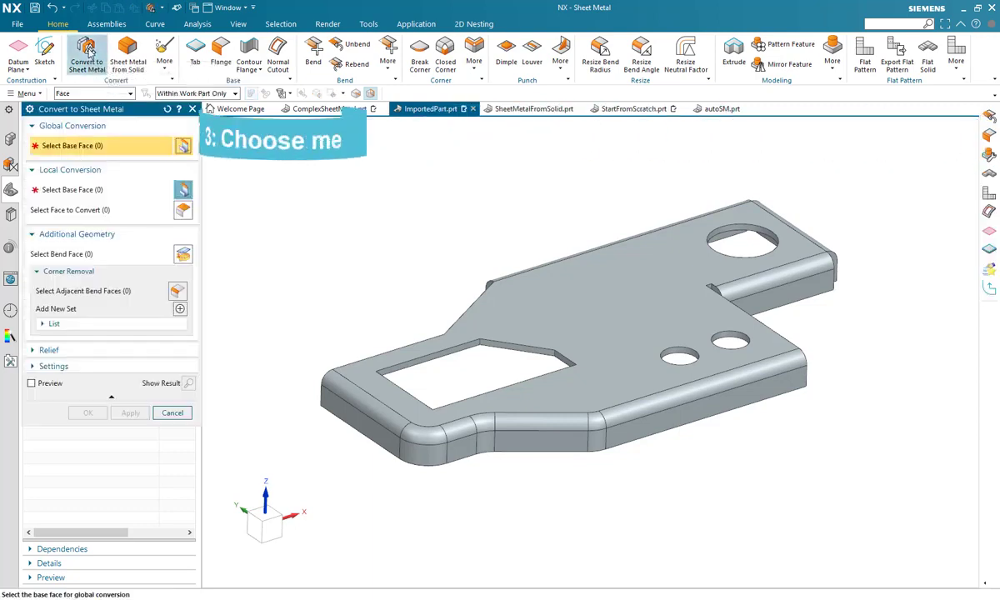
{"action": "left_click", "coordinate": [571, 286]}
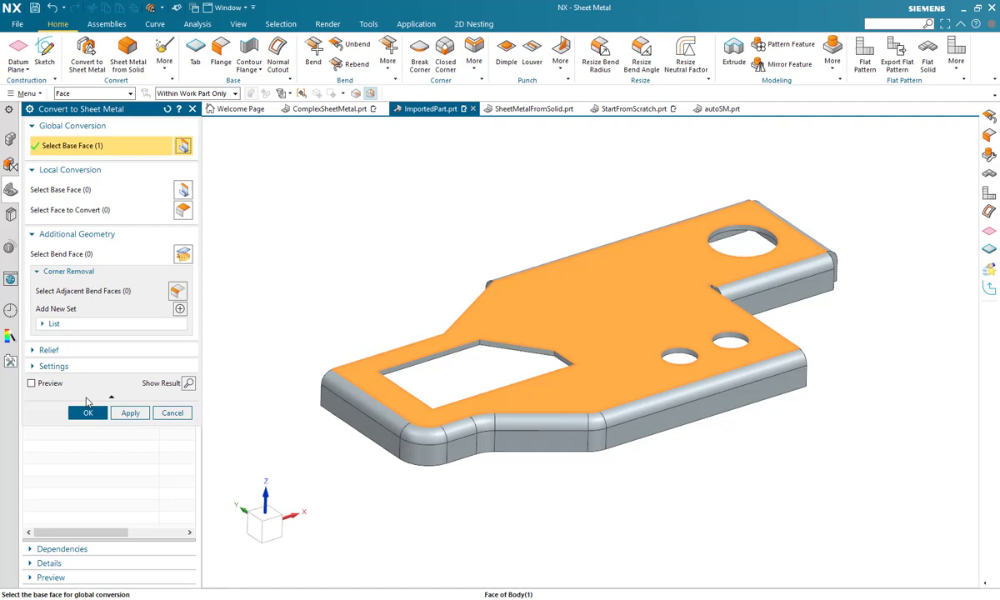
{"action": "left_click", "coordinate": [37, 385]}
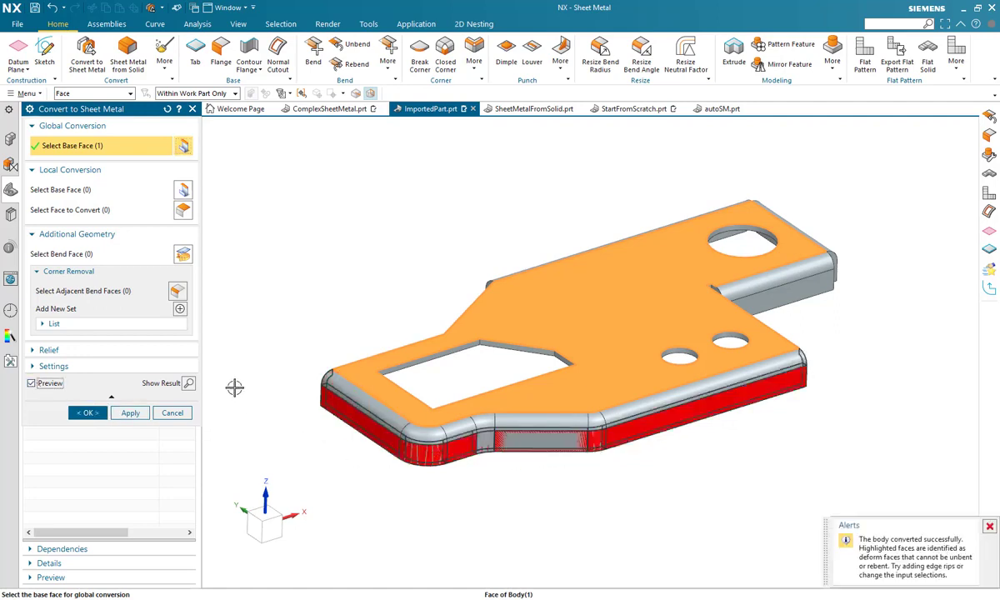
{"action": "left_click", "coordinate": [125, 255]}
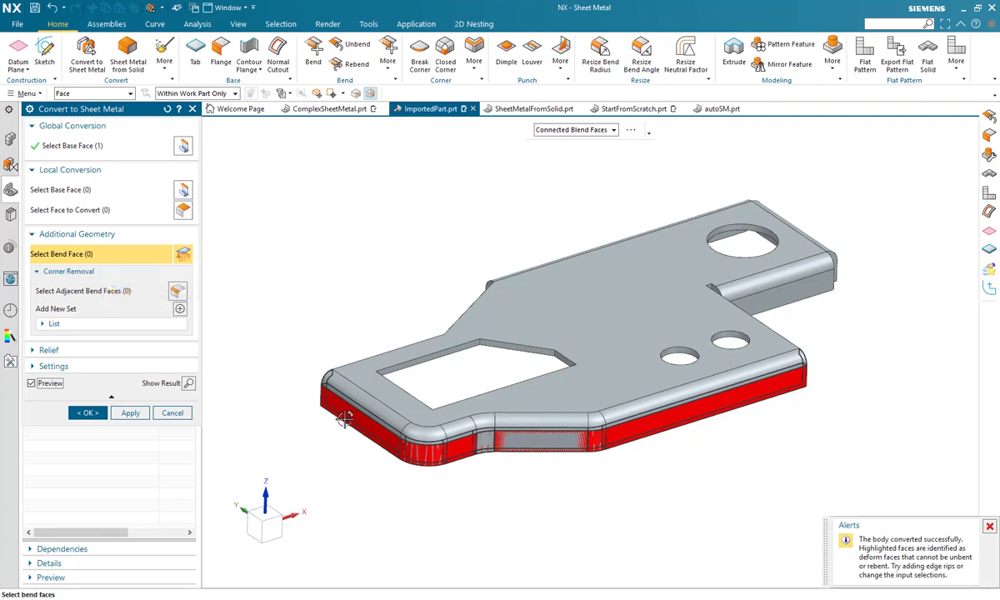
{"action": "left_click", "coordinate": [337, 385]}
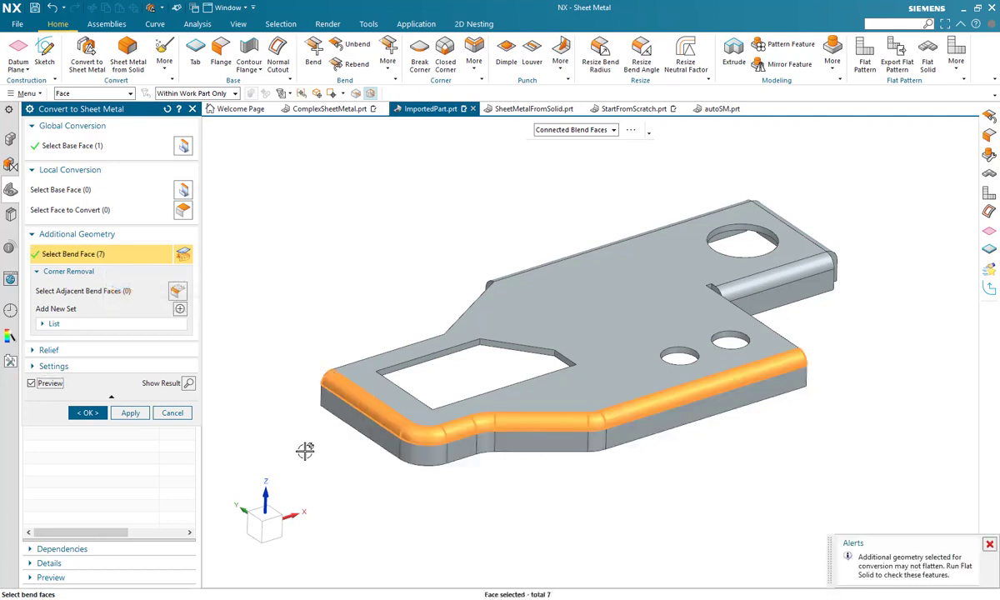
{"action": "left_click", "coordinate": [87, 412]}
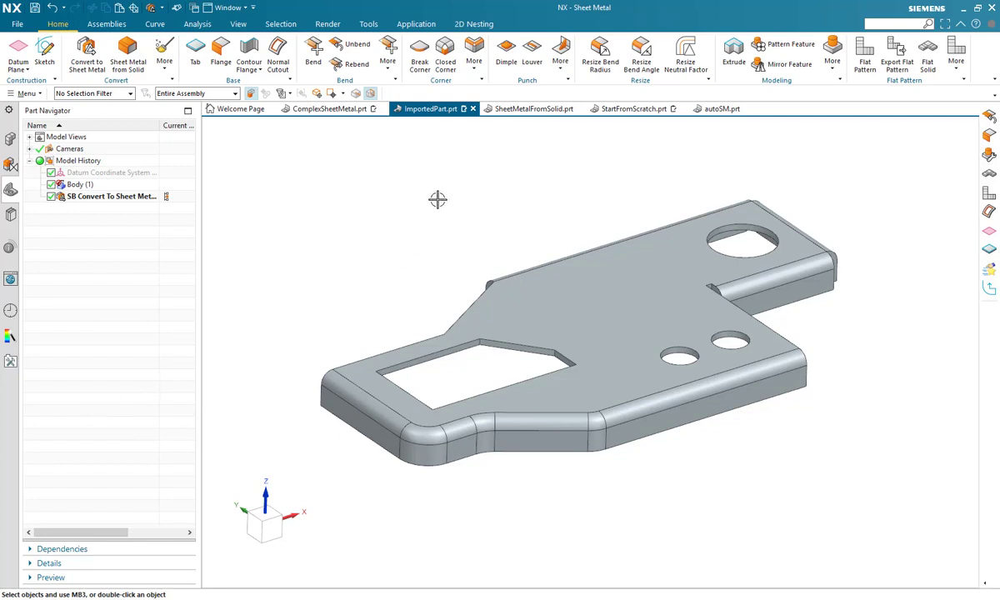
Unbend all 20 bends of ImportedPart, keeping the top face stationary.
{"action": "left_click", "coordinate": [344, 44]}
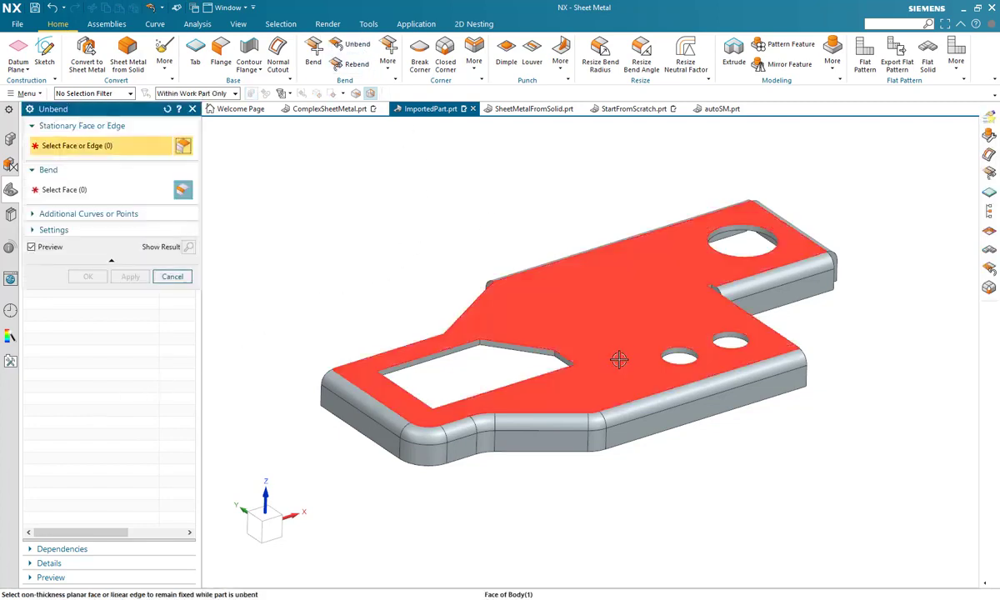
{"action": "left_click", "coordinate": [619, 350]}
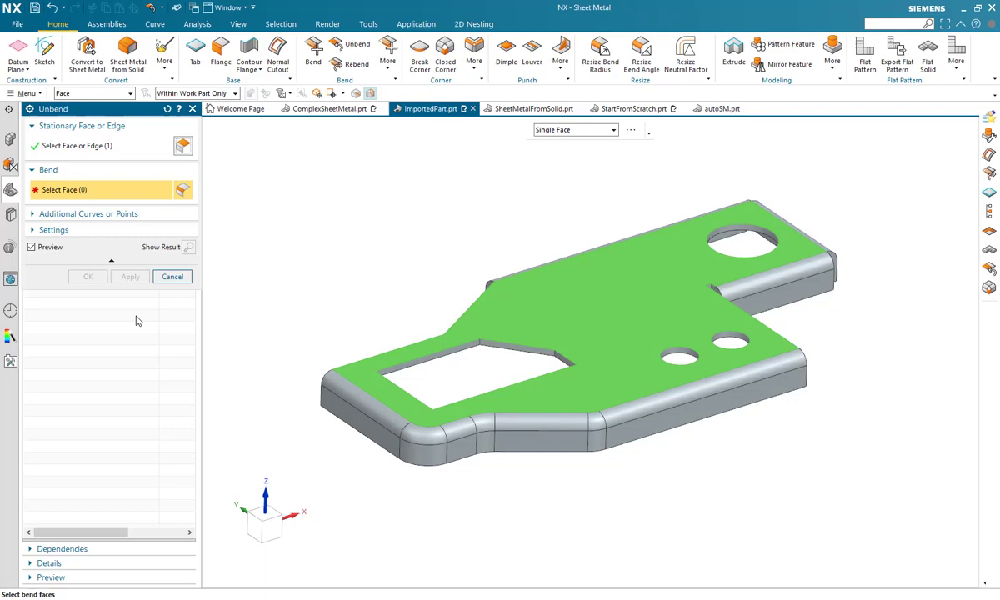
{"action": "key", "text": "ctrl+a"}
{"action": "left_click", "coordinate": [88, 276]}
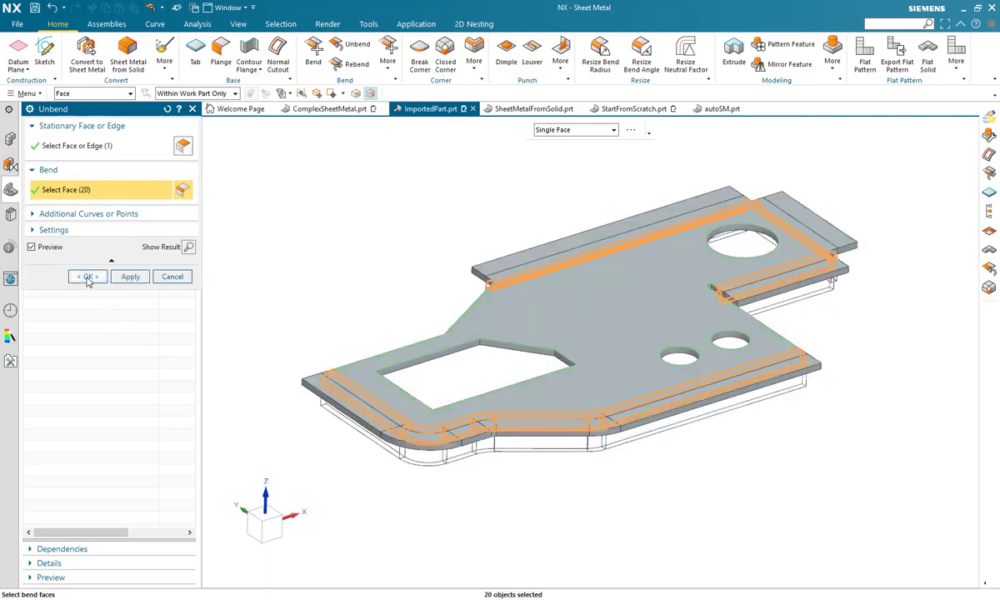
{"action": "key", "text": "ctrl+alt+f"}
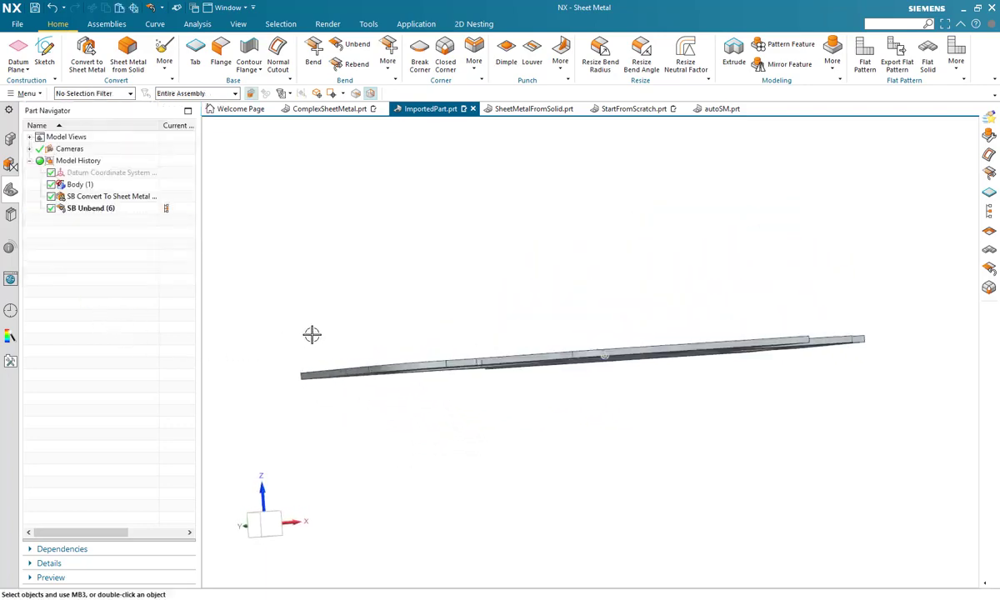
{"action": "key", "text": "Home"}
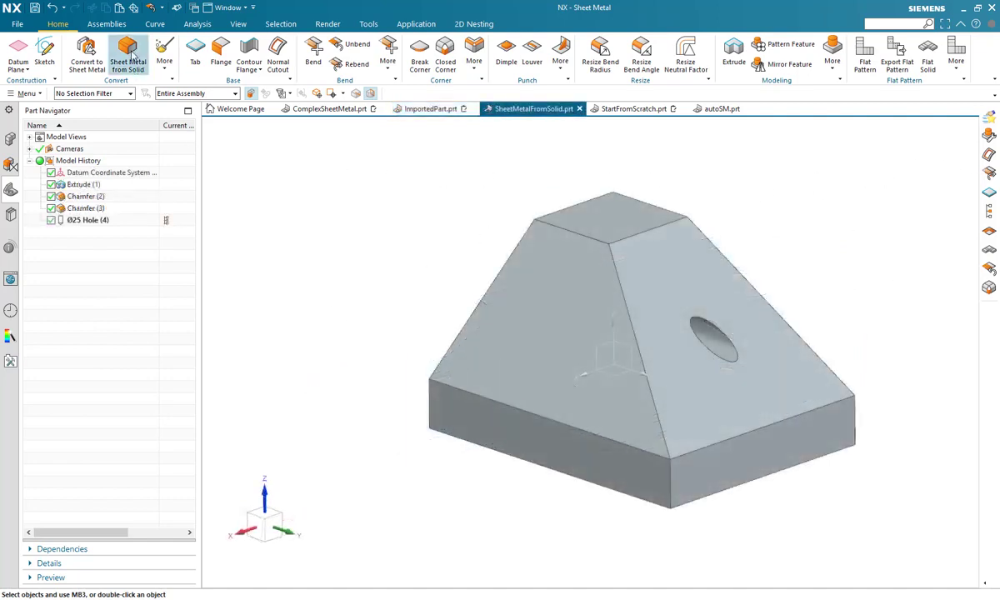
Create 3 mm sheet metal from the block's four outer web faces plus the chamfer bend edge.
{"action": "left_click", "coordinate": [129, 55]}
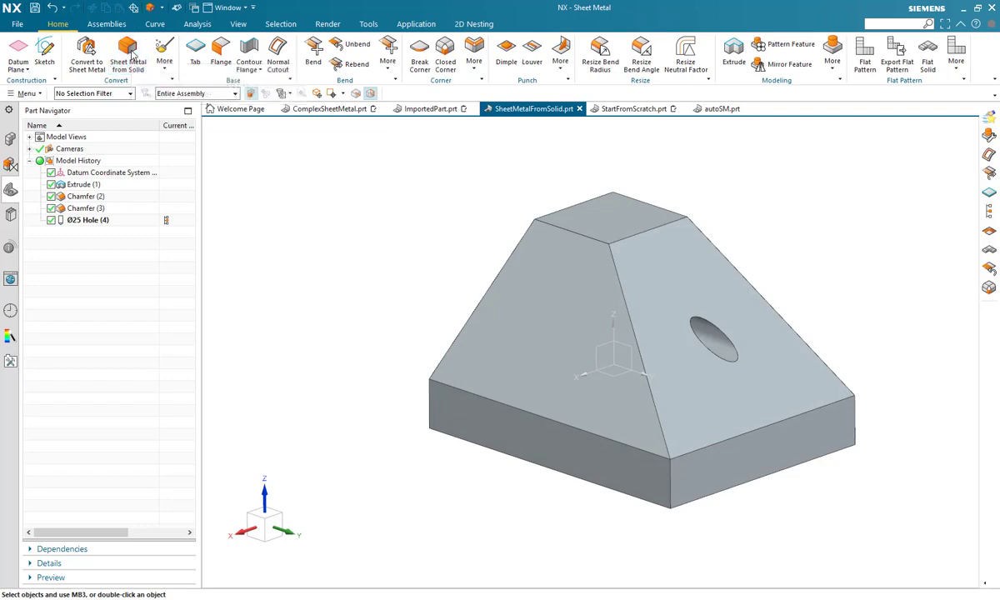
{"action": "left_click", "coordinate": [711, 470]}
{"action": "left_click", "coordinate": [701, 422]}
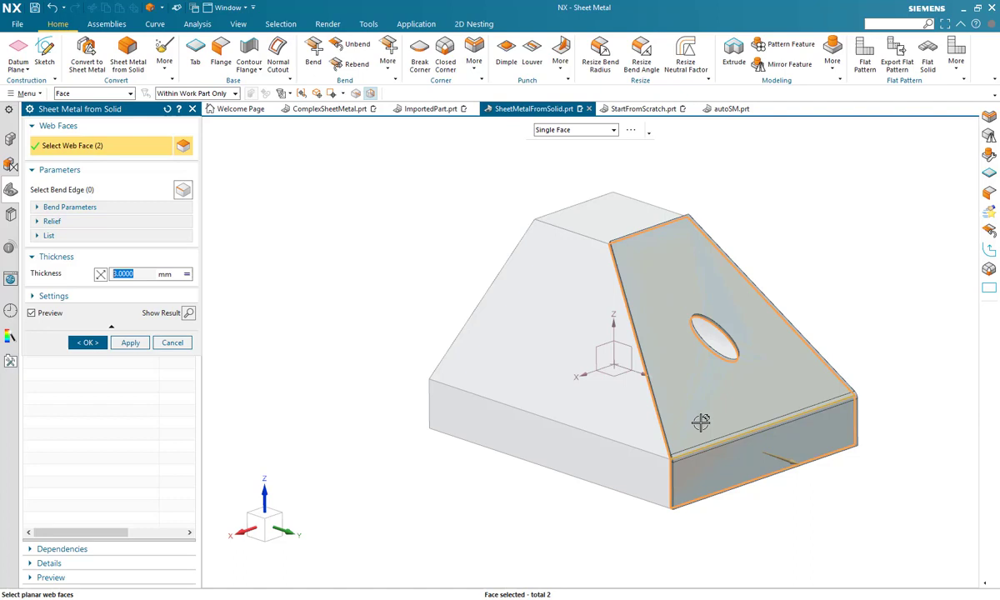
{"action": "left_click", "coordinate": [510, 334]}
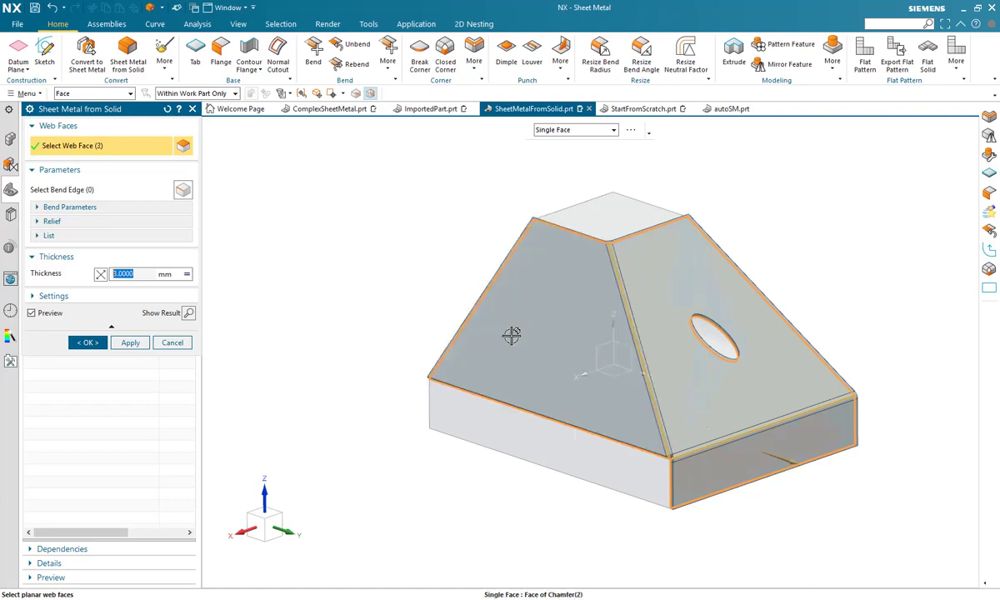
{"action": "left_click", "coordinate": [501, 418]}
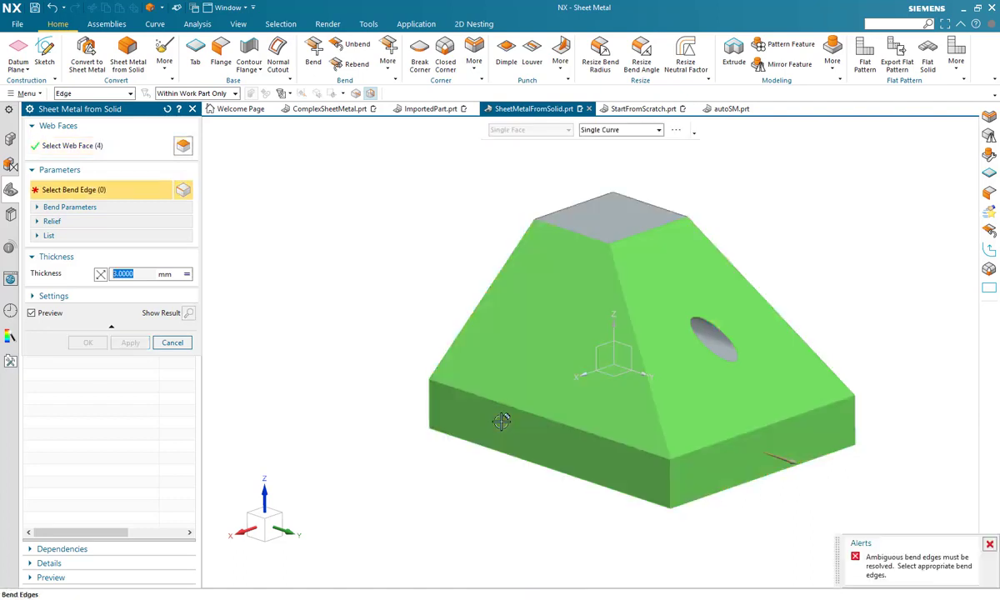
{"action": "left_click", "coordinate": [503, 403]}
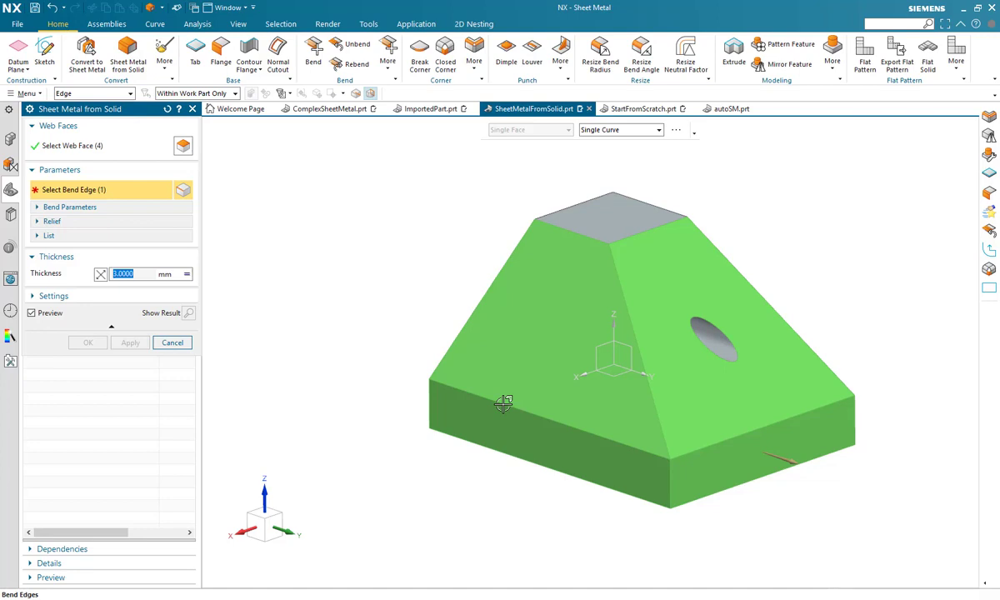
{"action": "left_click", "coordinate": [86, 343]}
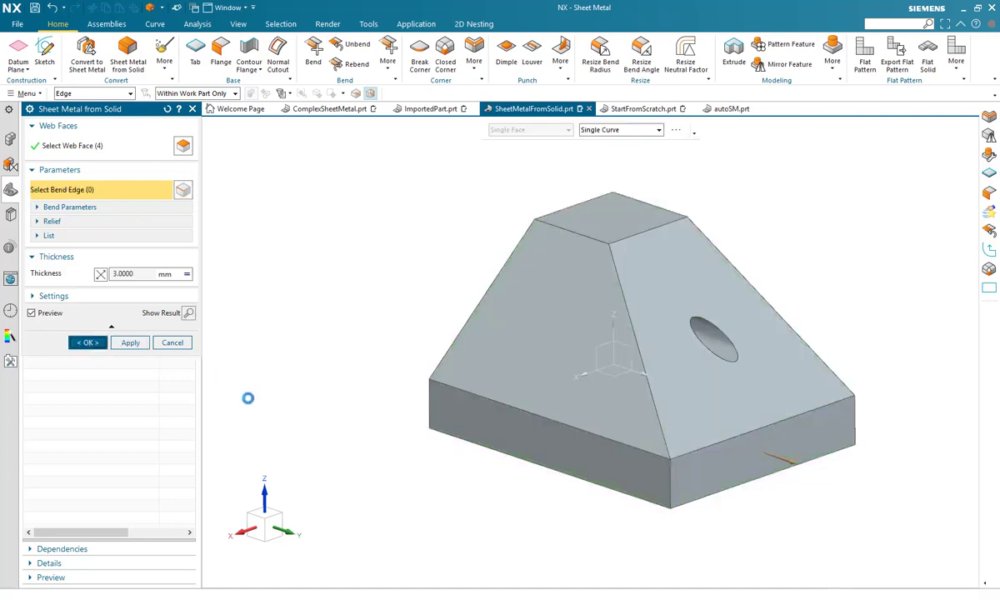
{"action": "scroll", "coordinate": [375, 460], "scroll_direction": "up", "scroll_amount": 3}
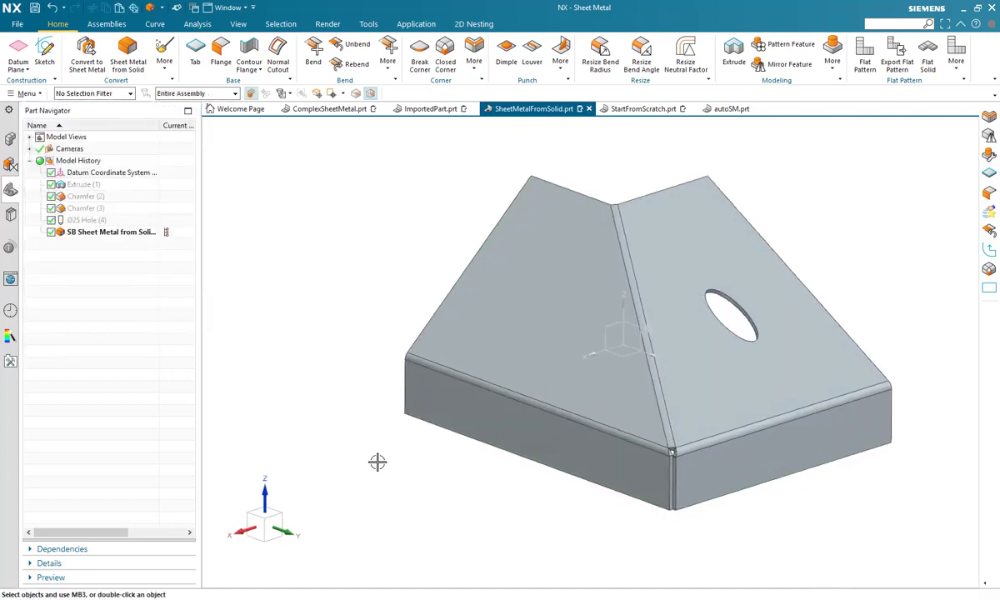
{"action": "scroll", "coordinate": [378, 461], "scroll_direction": "up", "scroll_amount": 5}
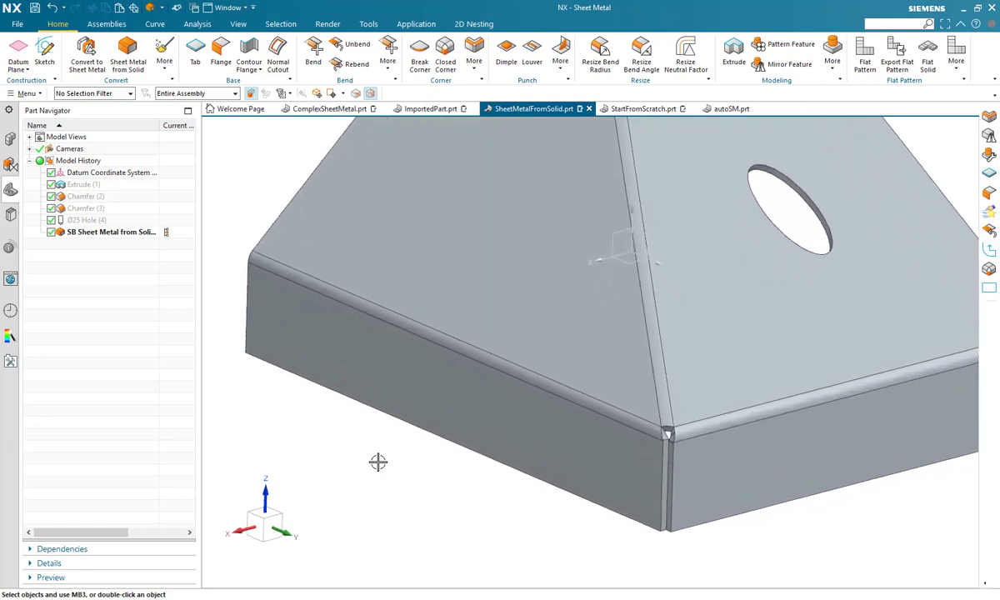
Add a Three Bend Corner with a circular cutout relief at the front corner.
{"action": "left_click", "coordinate": [474, 54]}
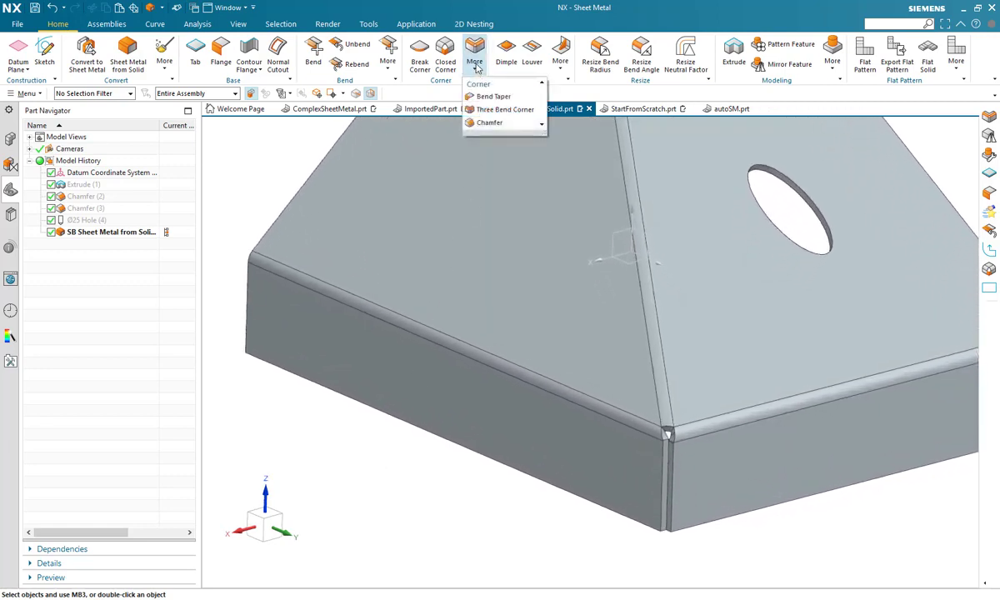
{"action": "left_click", "coordinate": [492, 109]}
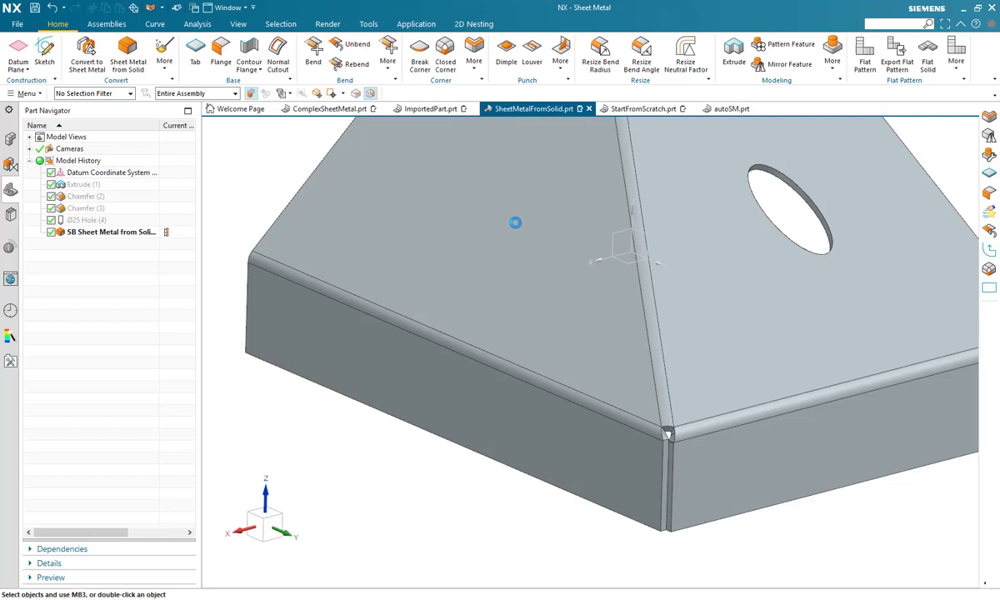
{"action": "left_click", "coordinate": [625, 413]}
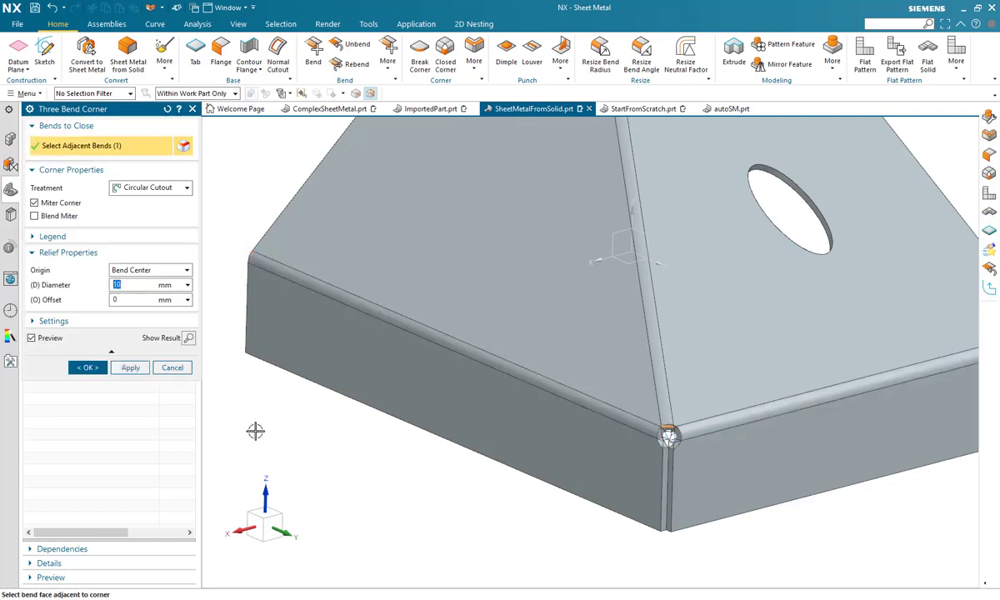
{"action": "left_click", "coordinate": [89, 369]}
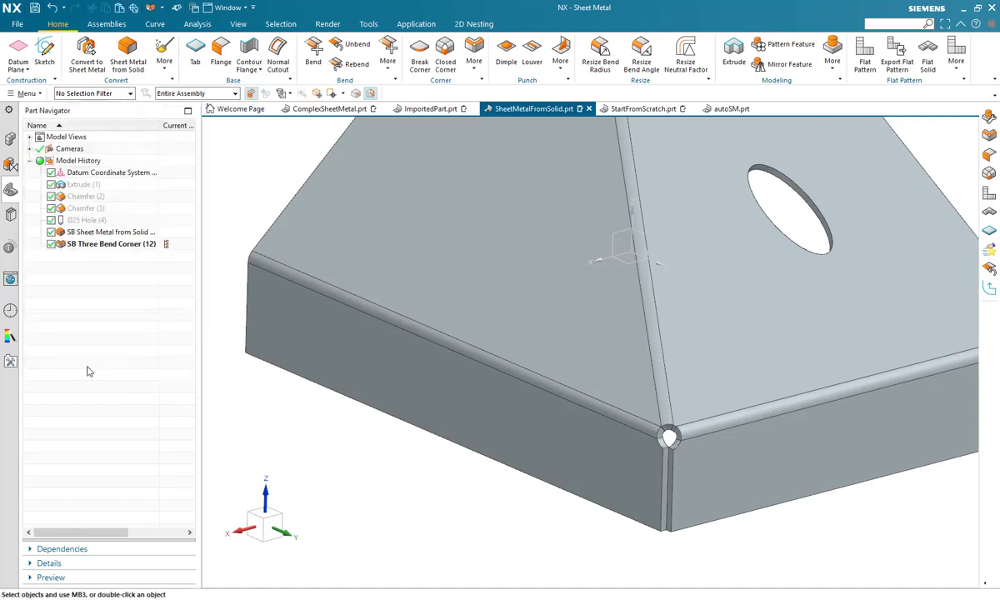
Mirror the sheet-metal half about the XZ datum plane.
{"action": "key", "text": "ctrl+alt+r"}
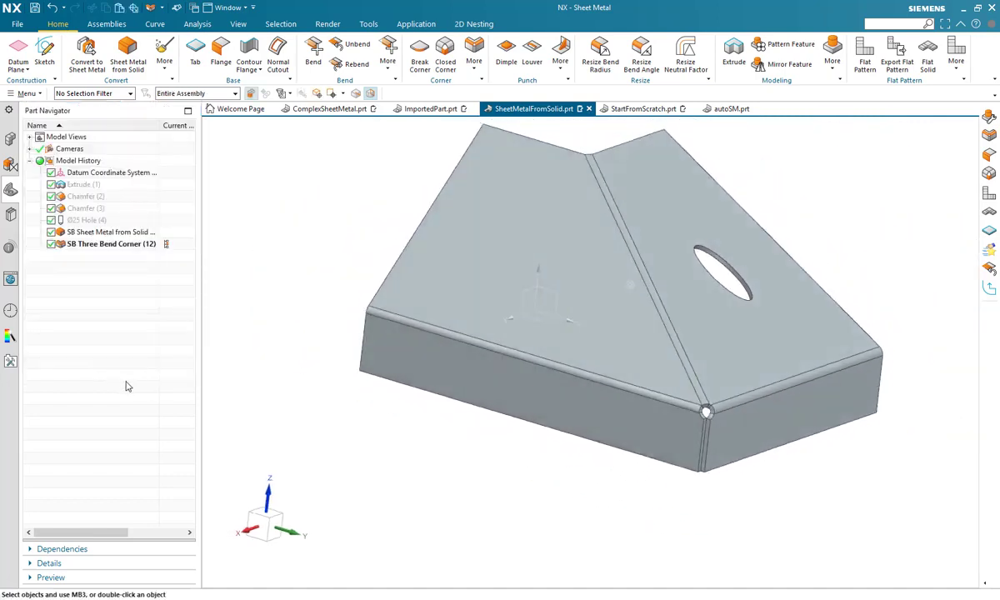
{"action": "middle_click_drag", "start_coordinate": [244, 398], "coordinate": [575, 296]}
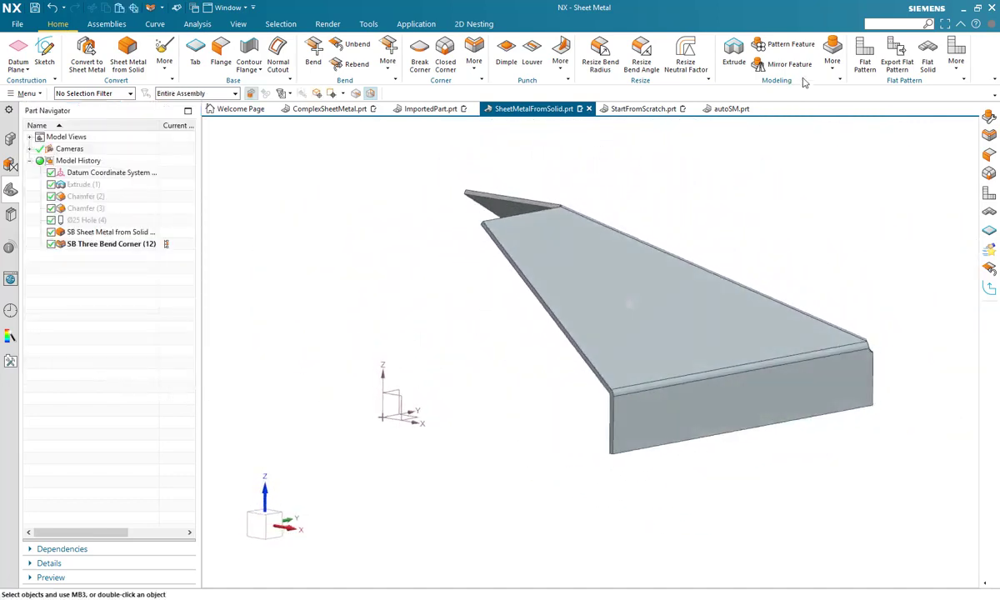
{"action": "left_click", "coordinate": [832, 53]}
{"action": "left_click", "coordinate": [852, 135]}
{"action": "left_click", "coordinate": [608, 289]}
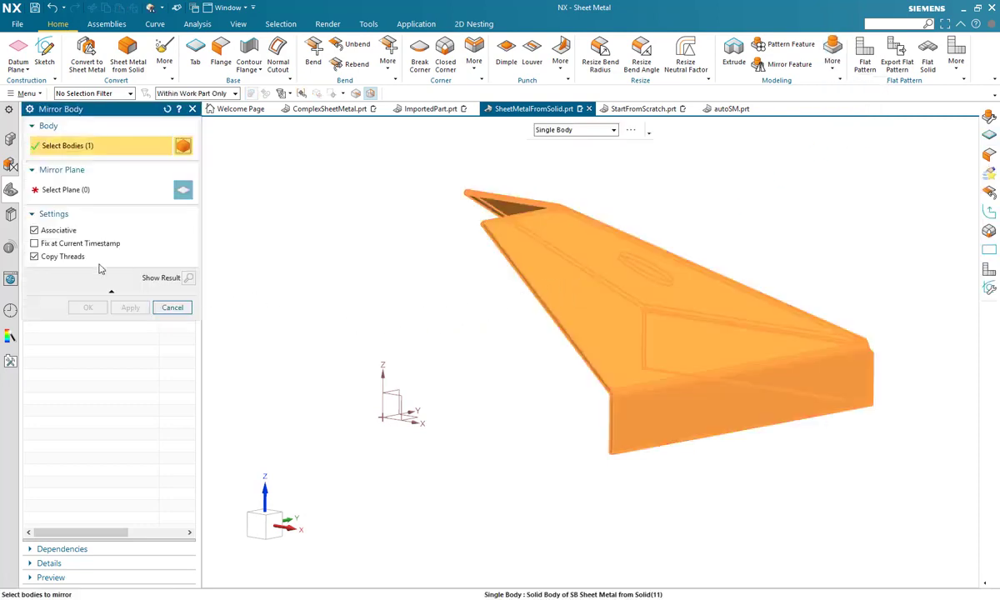
{"action": "left_click", "coordinate": [66, 192]}
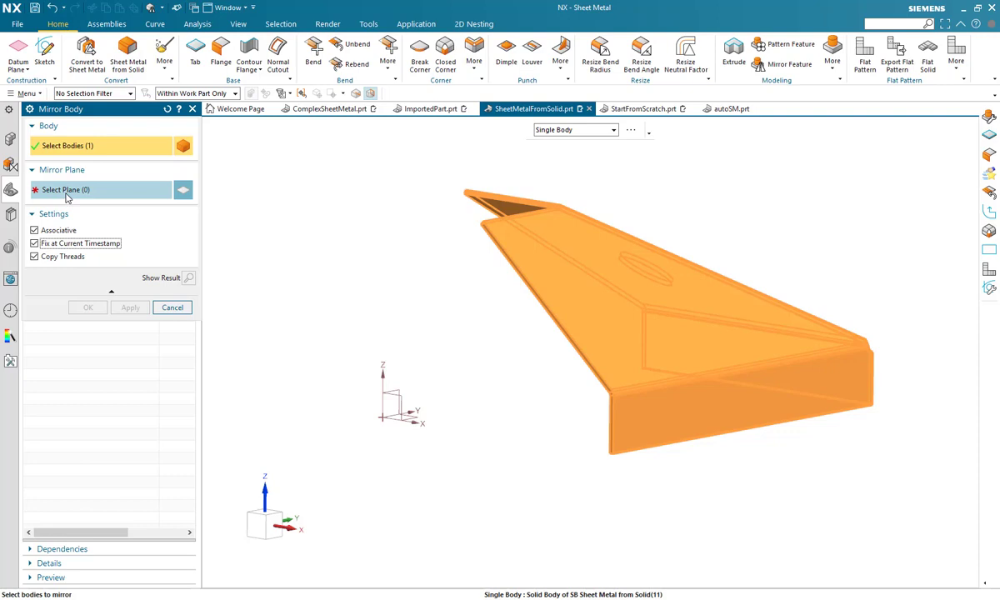
{"action": "left_click", "coordinate": [399, 402]}
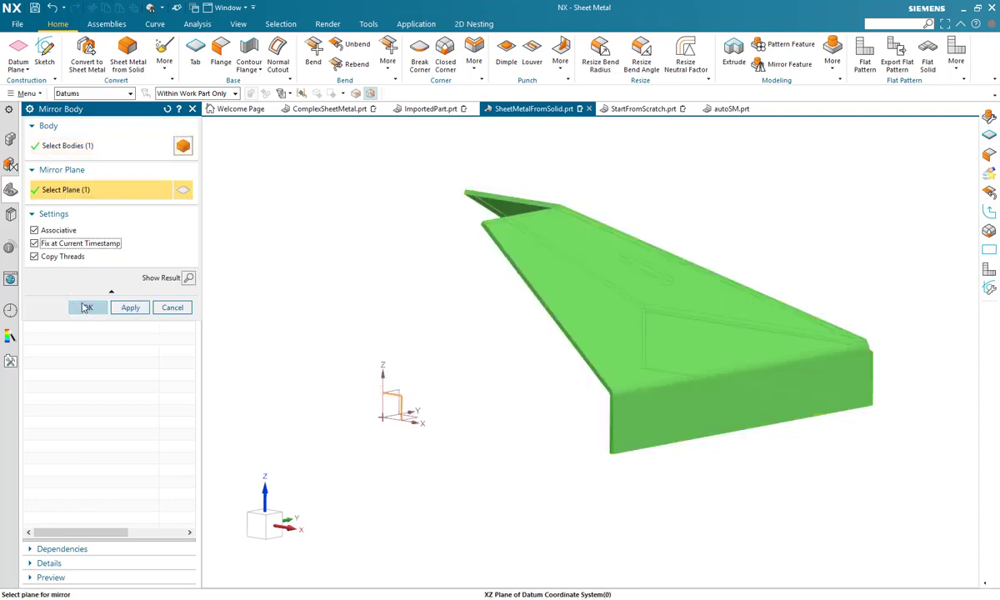
{"action": "left_click", "coordinate": [89, 308]}
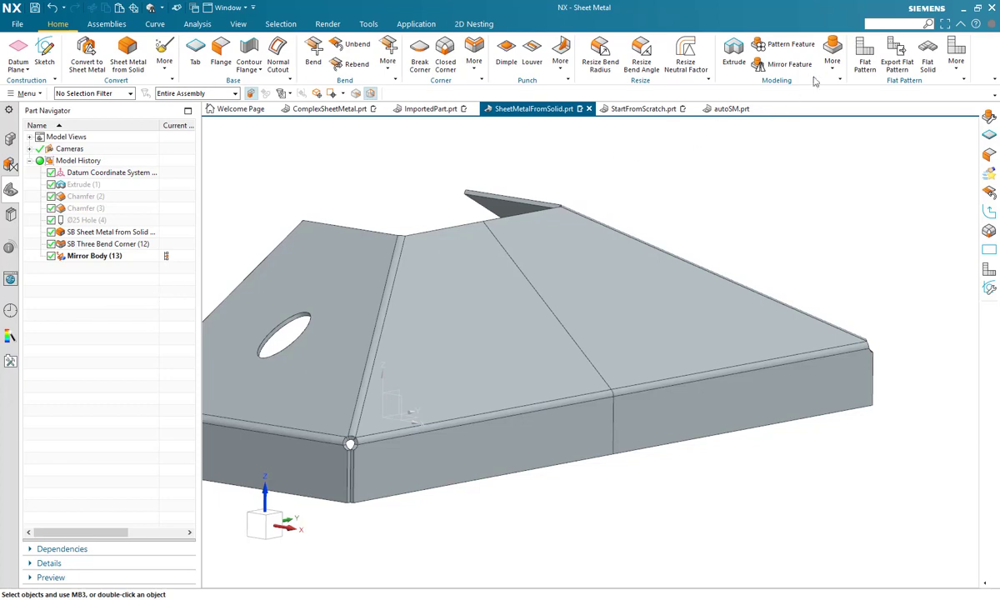
Unite the original half with the mirrored half into one body.
{"action": "left_click", "coordinate": [831, 65]}
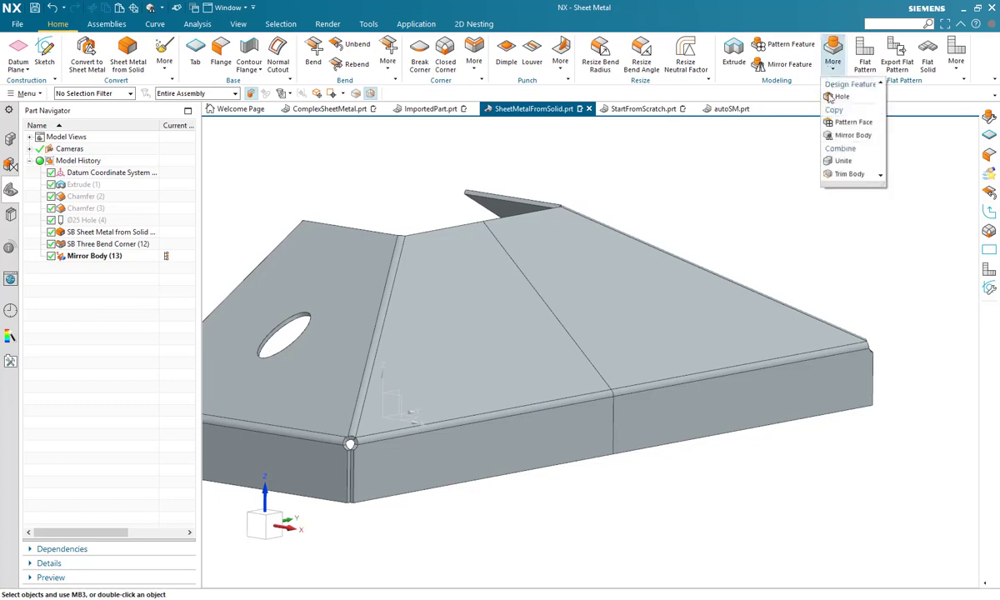
{"action": "left_click", "coordinate": [841, 160]}
{"action": "left_click", "coordinate": [644, 296]}
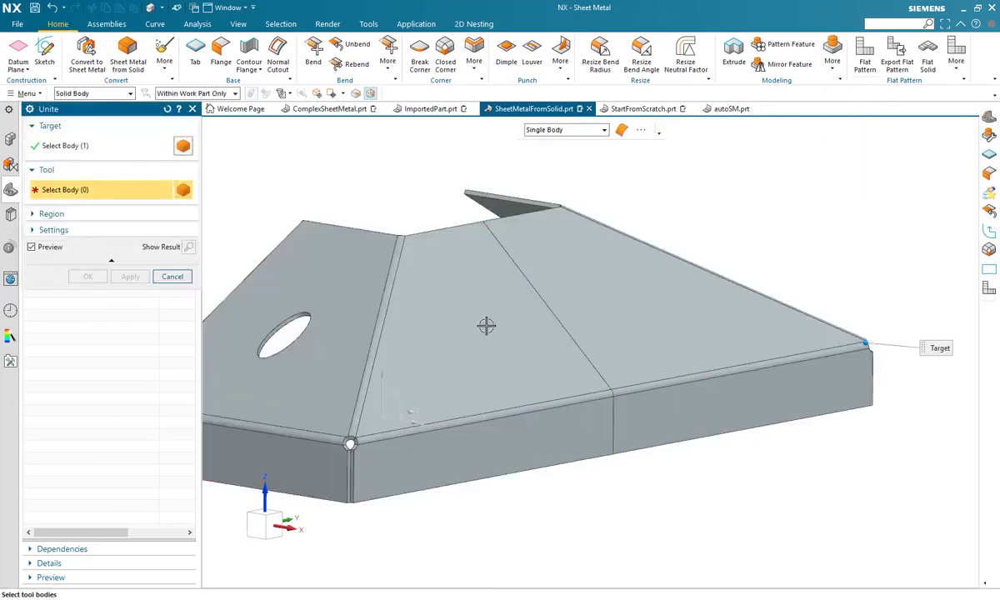
{"action": "left_click", "coordinate": [487, 326]}
{"action": "left_click", "coordinate": [89, 277]}
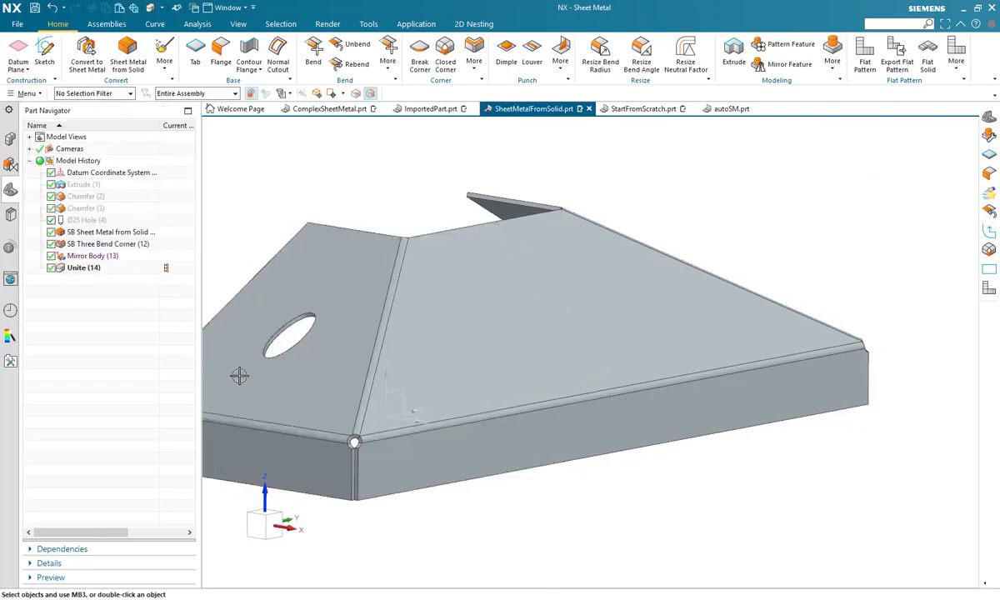
{"action": "middle_click_drag", "start_coordinate": [239, 375], "coordinate": [496, 535]}
{"action": "key", "text": "Home"}
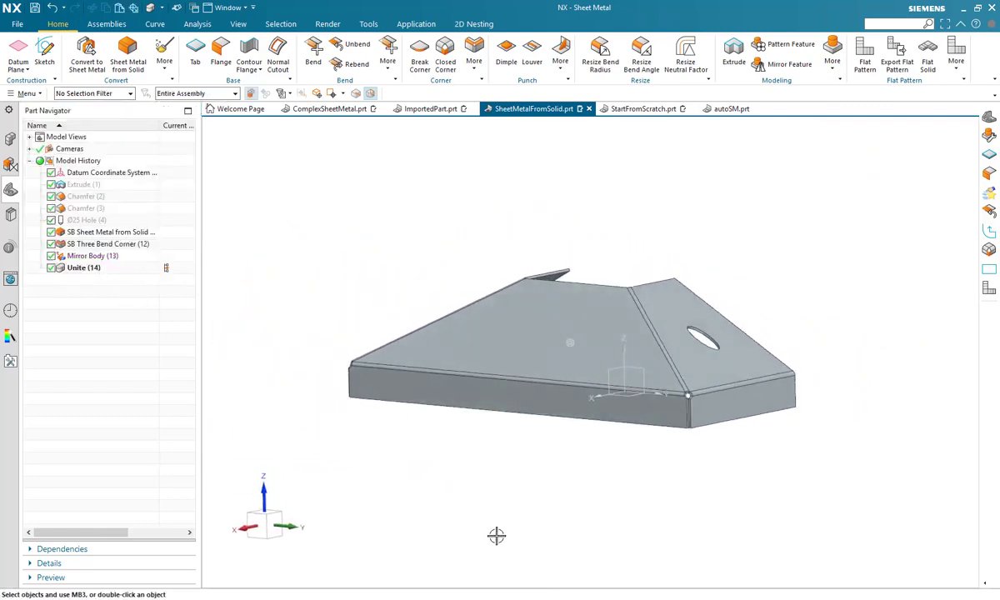
Unbend all ten bracket bends with the front face held stationary.
{"action": "left_click", "coordinate": [348, 43]}
{"action": "left_click", "coordinate": [416, 373]}
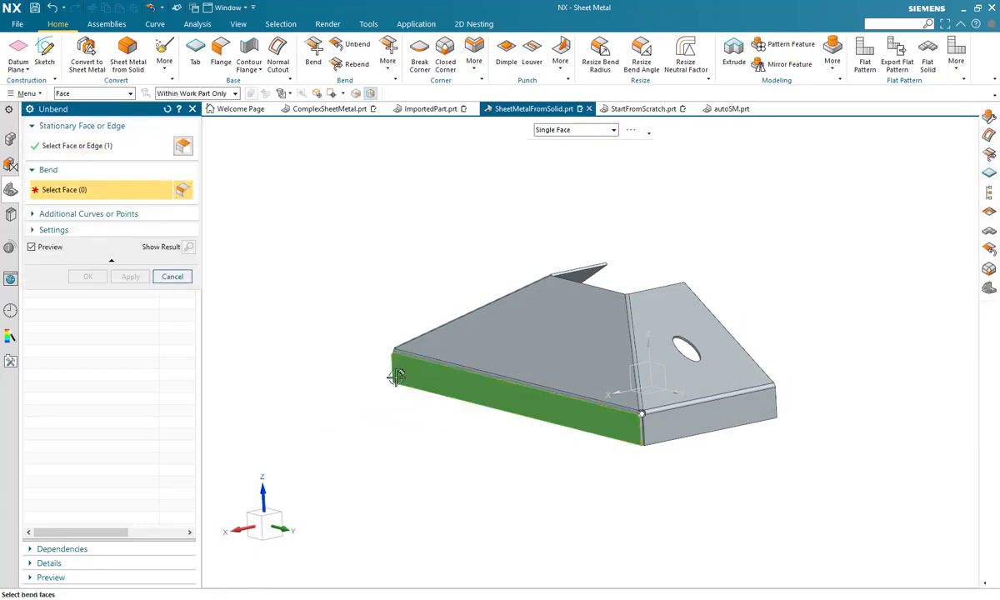
{"action": "key", "text": "ctrl+a"}
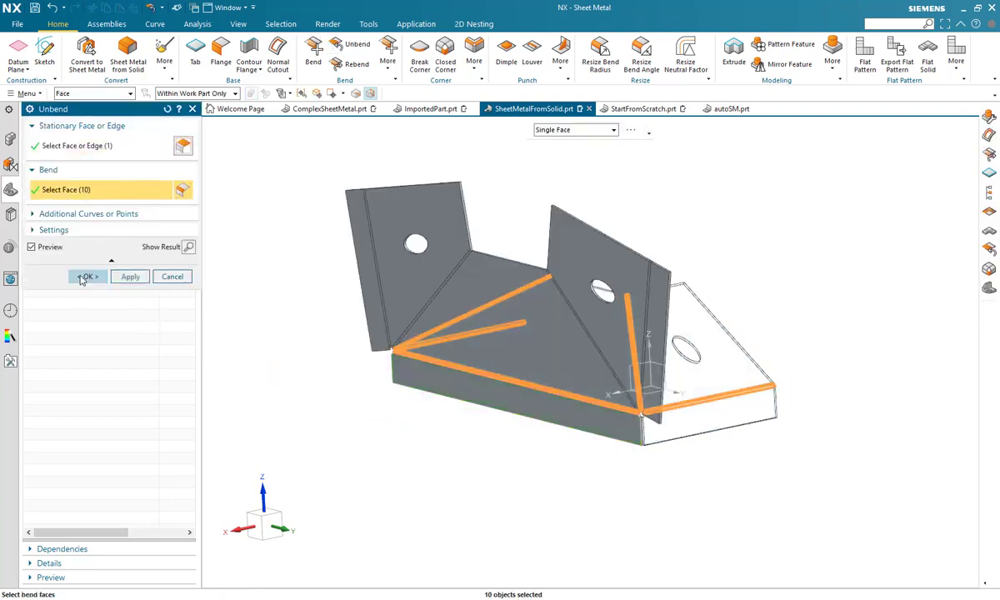
{"action": "left_click", "coordinate": [81, 279]}
{"action": "middle_click_drag", "start_coordinate": [368, 410], "coordinate": [427, 472]}
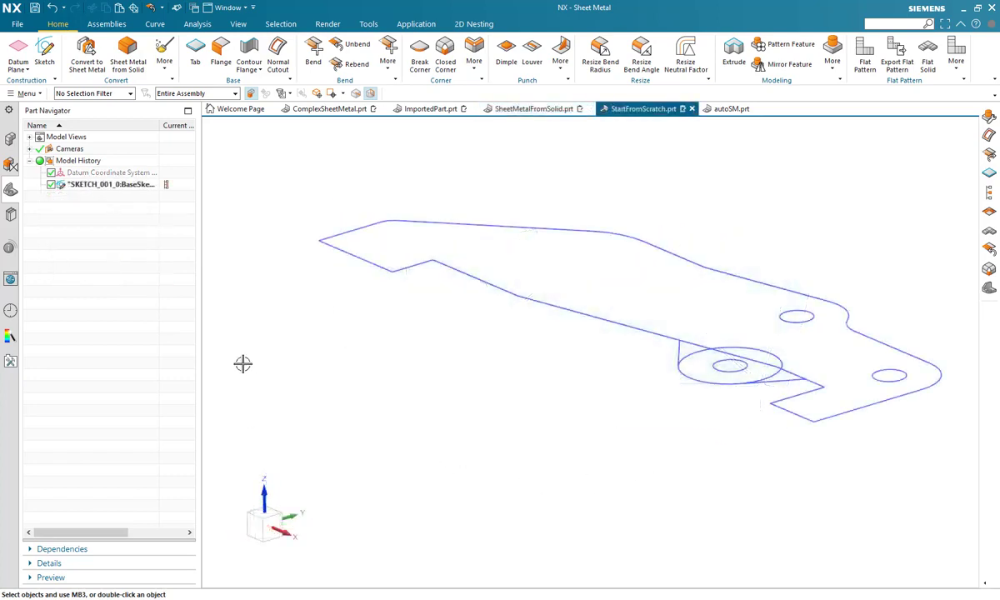
Create a 3 mm base tab from the sketch region, including the round lug arc and last curve.
{"action": "left_click", "coordinate": [196, 51]}
{"action": "left_click", "coordinate": [556, 130]}
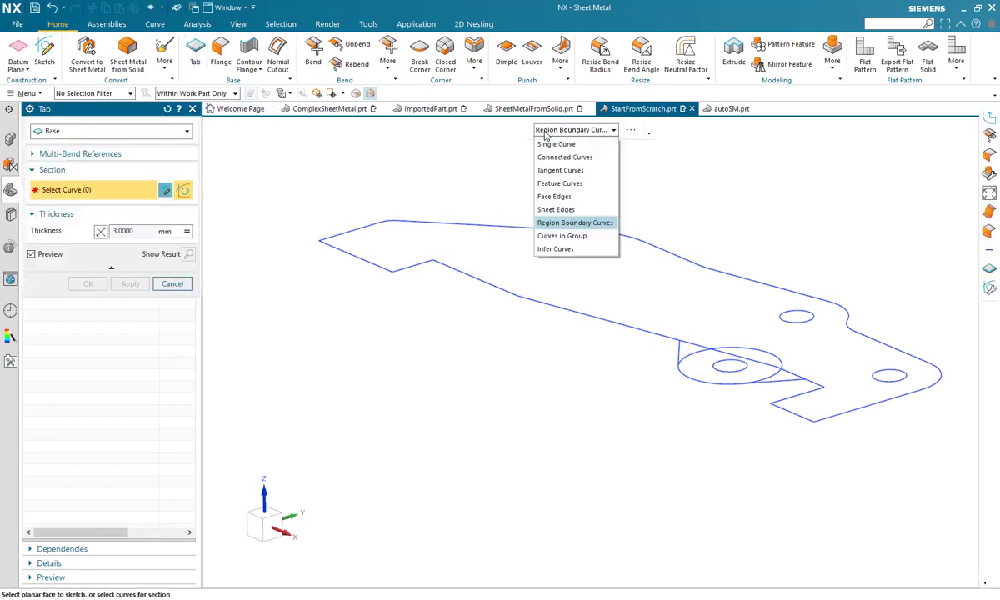
{"action": "left_click", "coordinate": [586, 222]}
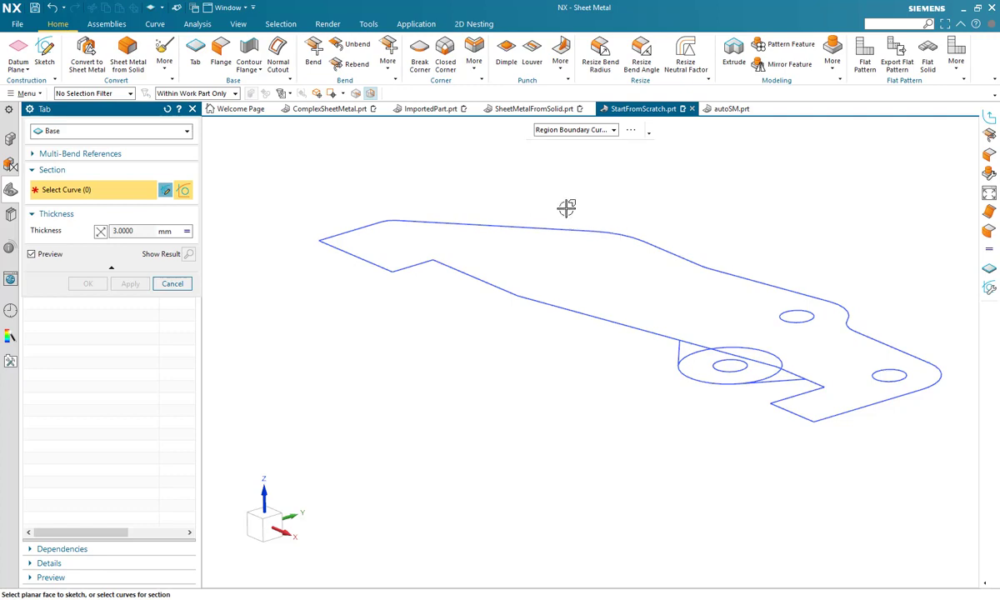
{"action": "left_click", "coordinate": [521, 242]}
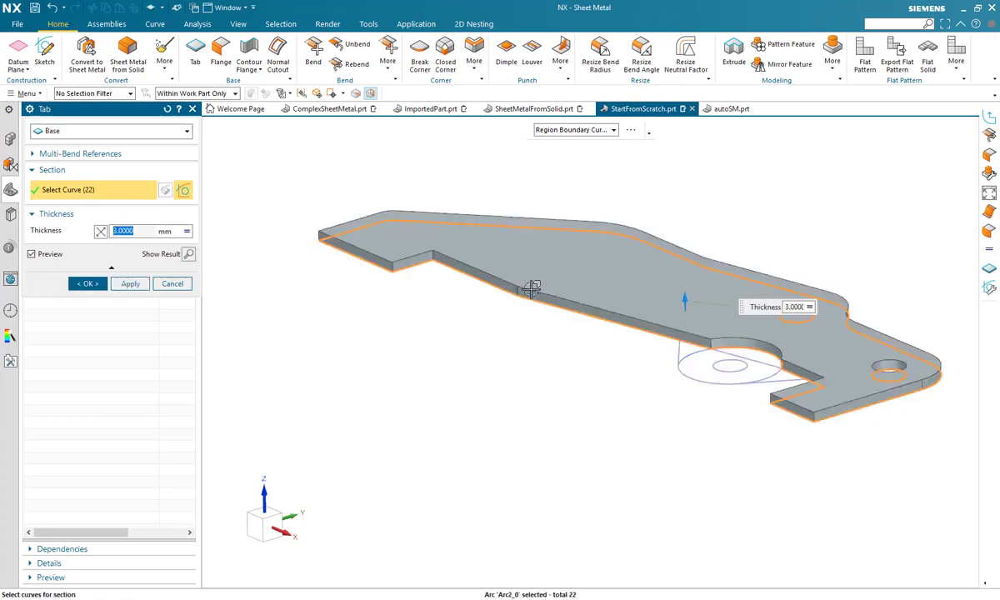
{"action": "scroll", "coordinate": [584, 417], "scroll_direction": "up", "scroll_amount": 5}
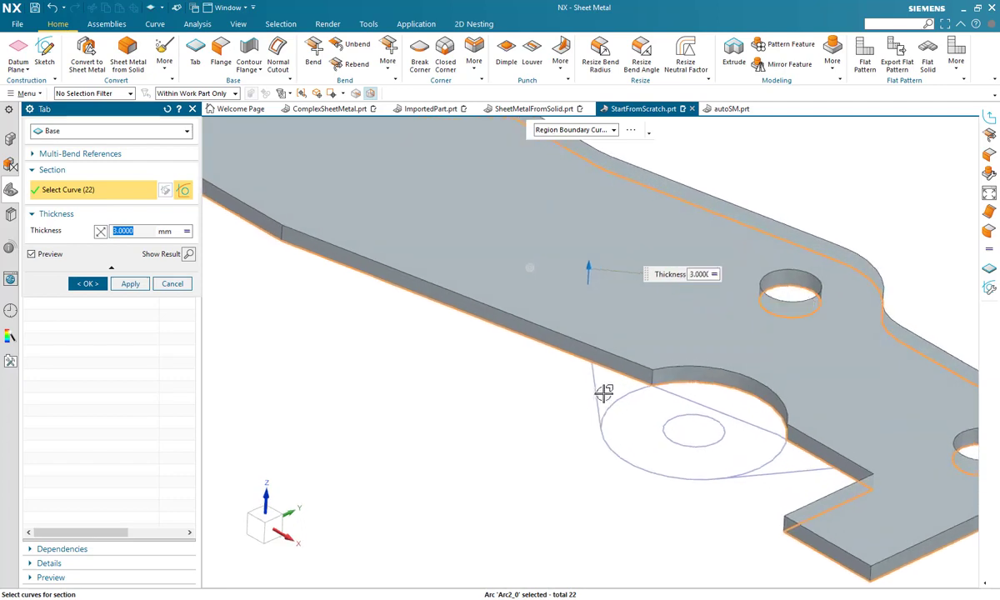
{"action": "left_click", "coordinate": [686, 389]}
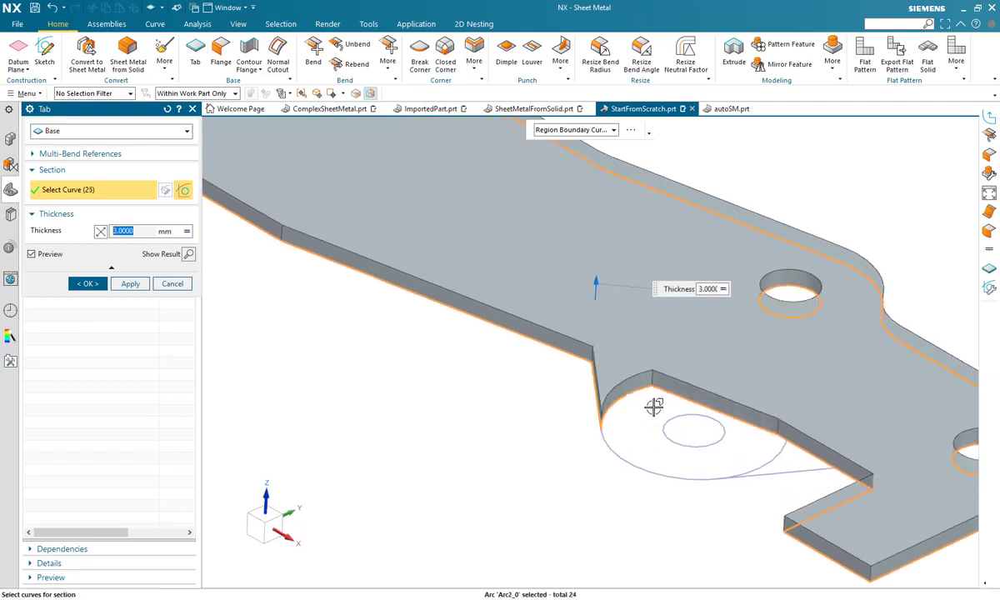
{"action": "left_click", "coordinate": [790, 455]}
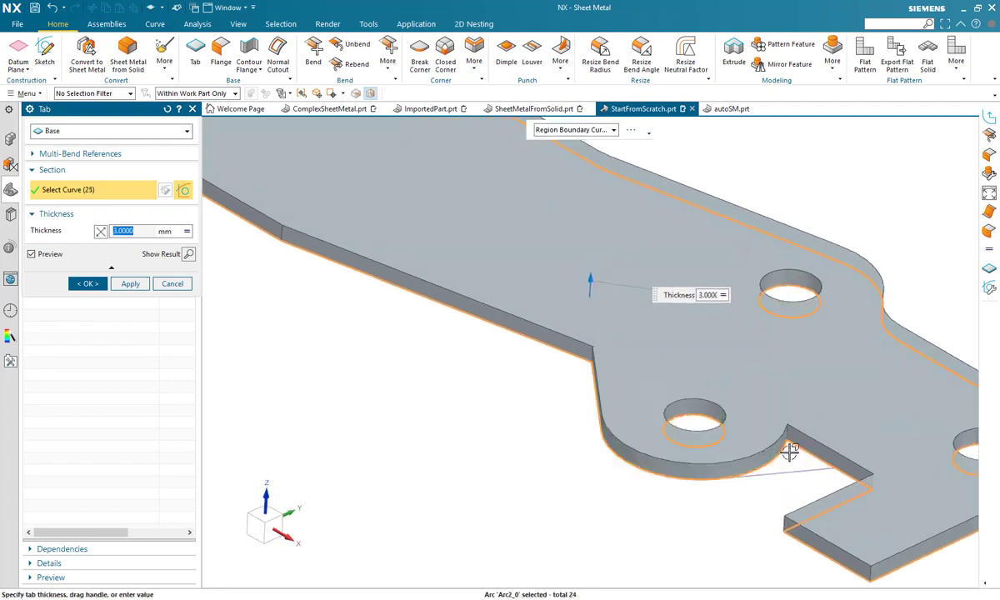
{"action": "scroll", "coordinate": [673, 424], "scroll_direction": "down", "scroll_amount": 5}
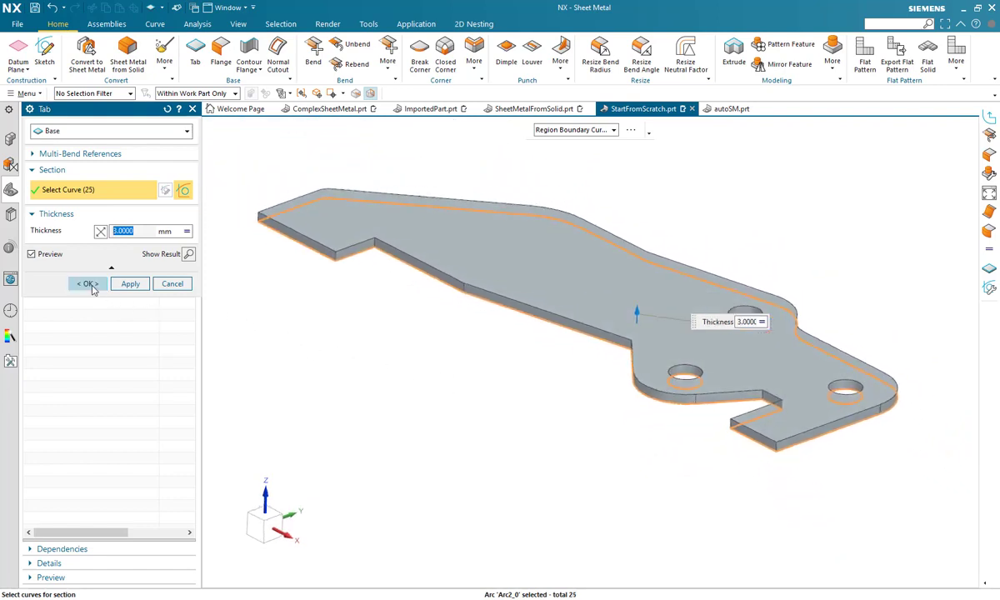
{"action": "left_click", "coordinate": [88, 283]}
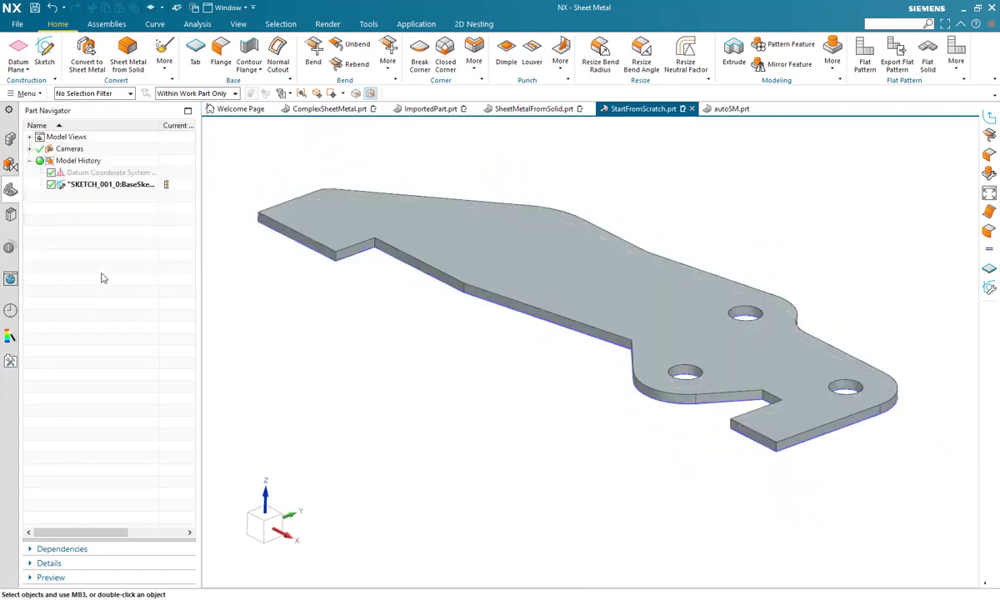
Flange both short end edges of the tab at 81° with a 22 mm offset.
{"action": "left_click", "coordinate": [220, 55]}
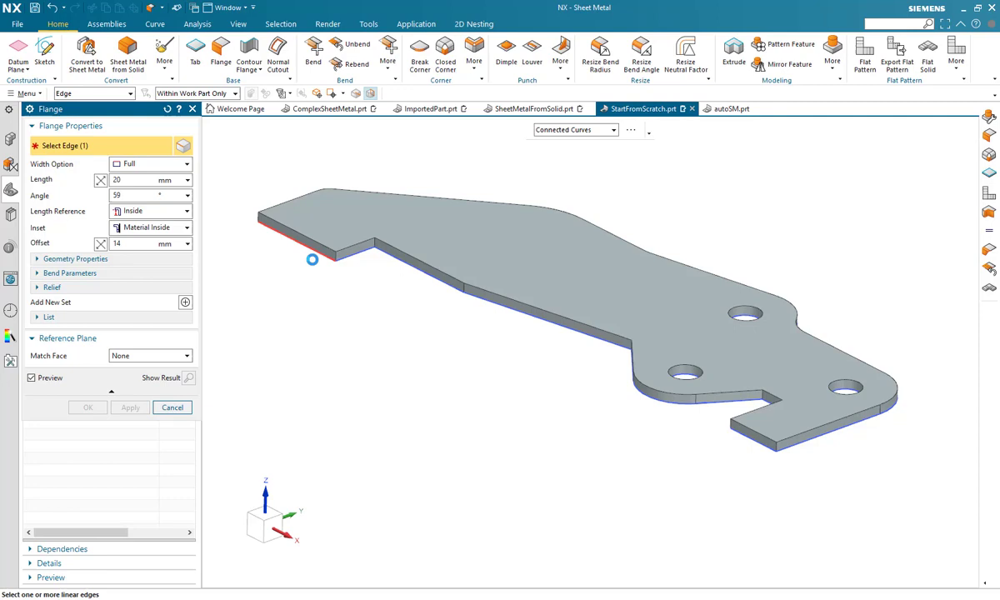
{"action": "left_click", "coordinate": [311, 259]}
{"action": "left_click", "coordinate": [742, 436]}
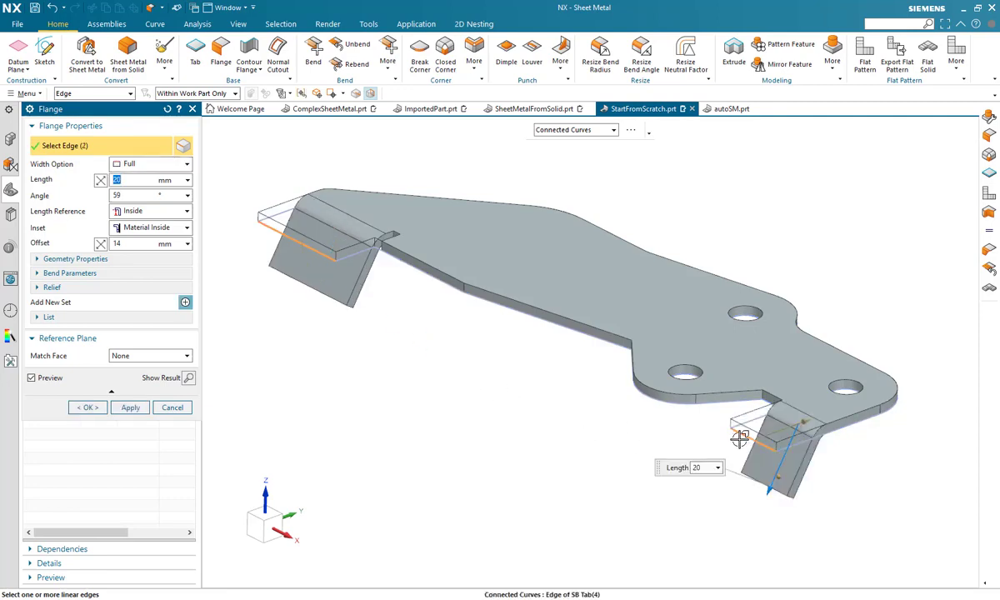
{"action": "left_click_drag", "start_coordinate": [778, 454], "coordinate": [703, 505]}
{"action": "scroll", "coordinate": [704, 506], "scroll_direction": "down", "scroll_amount": 2}
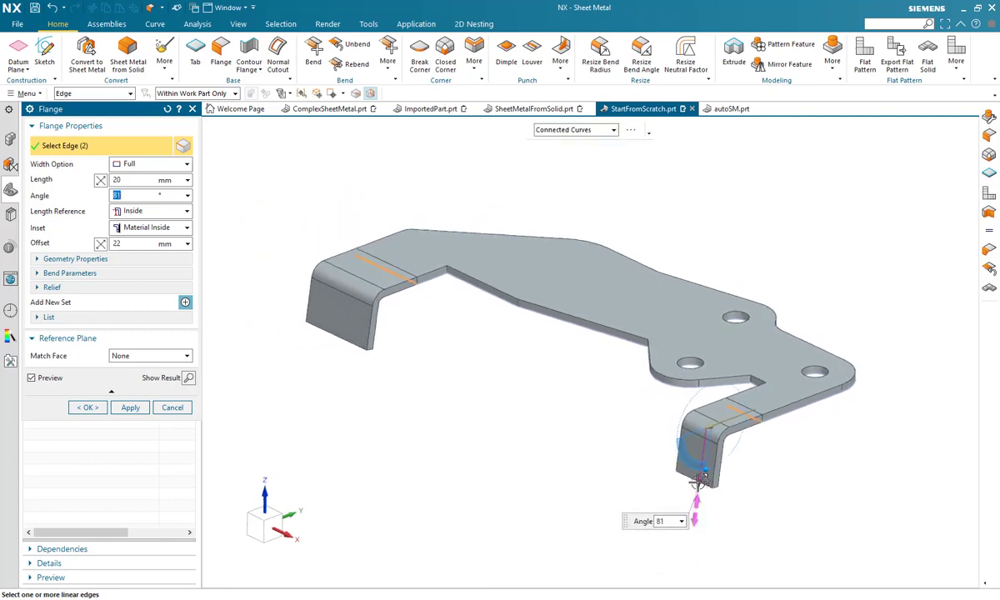
{"action": "left_click_drag", "start_coordinate": [696, 541], "coordinate": [697, 498]}
{"action": "left_click", "coordinate": [87, 408]}
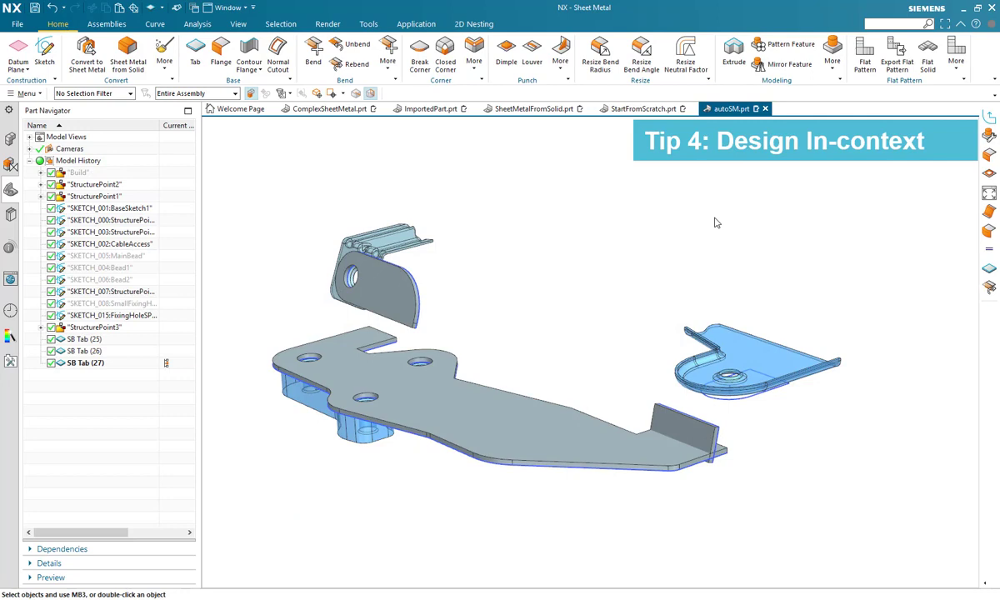
Start a flange on the wall's top edge, matched Until Selected to the blue part's top face.
{"action": "scroll", "coordinate": [697, 218], "scroll_direction": "up", "scroll_amount": 5}
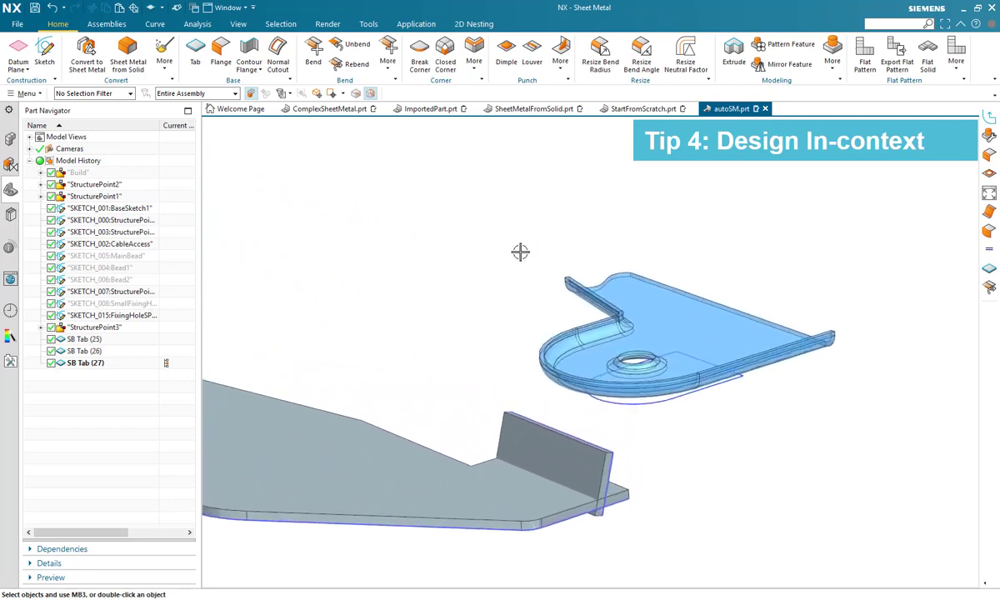
{"action": "scroll", "coordinate": [463, 240], "scroll_direction": "up", "scroll_amount": 3}
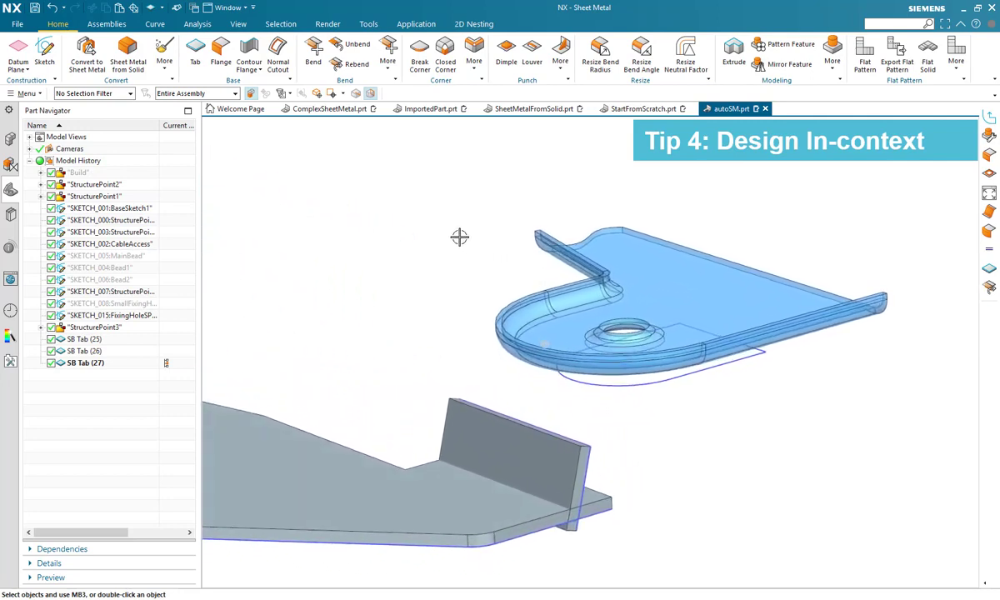
{"action": "left_click", "coordinate": [221, 51]}
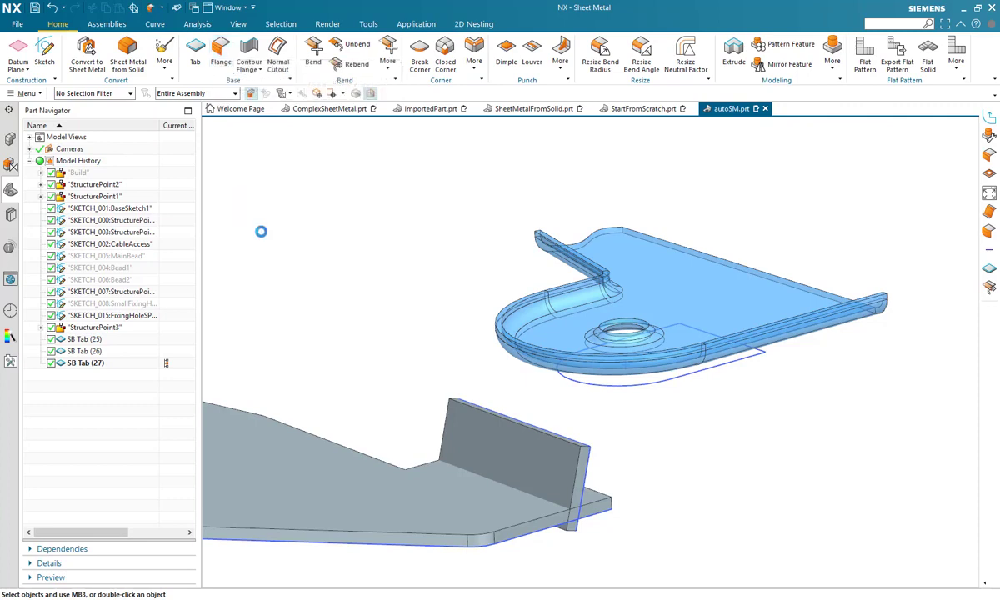
{"action": "left_click", "coordinate": [497, 405]}
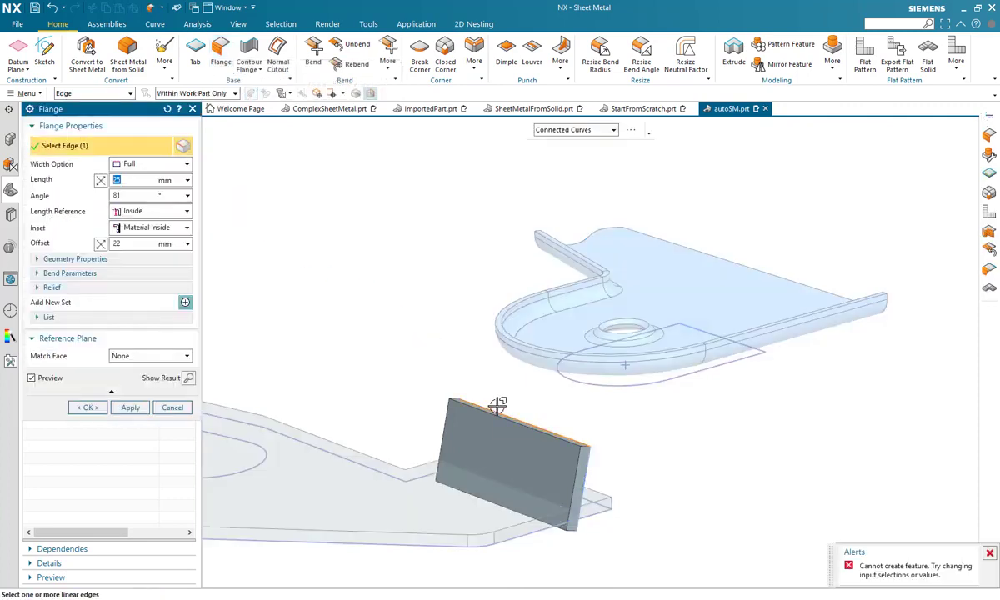
{"action": "left_click", "coordinate": [146, 359]}
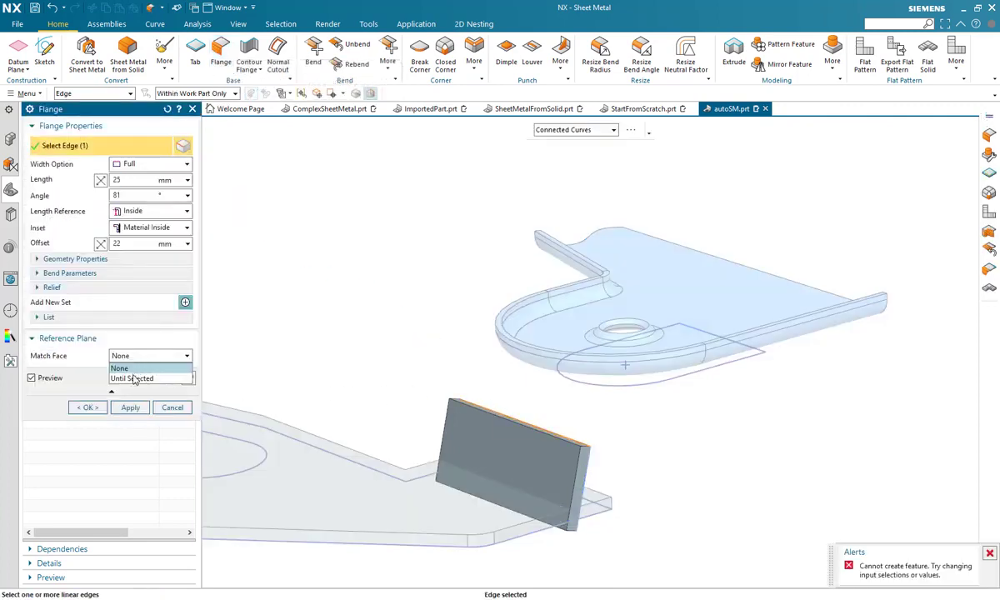
{"action": "left_click", "coordinate": [137, 377]}
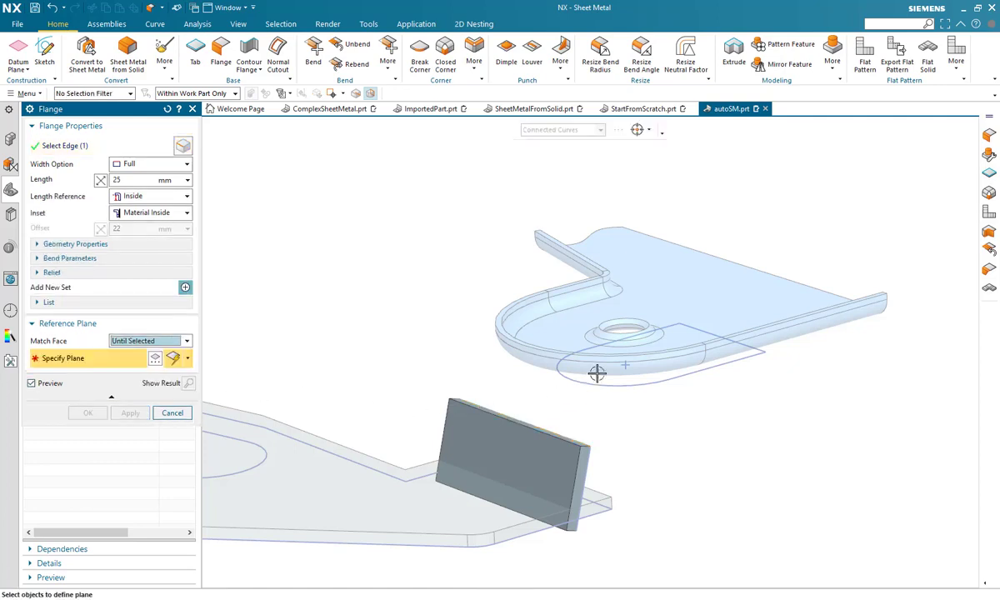
{"action": "left_click", "coordinate": [644, 274]}
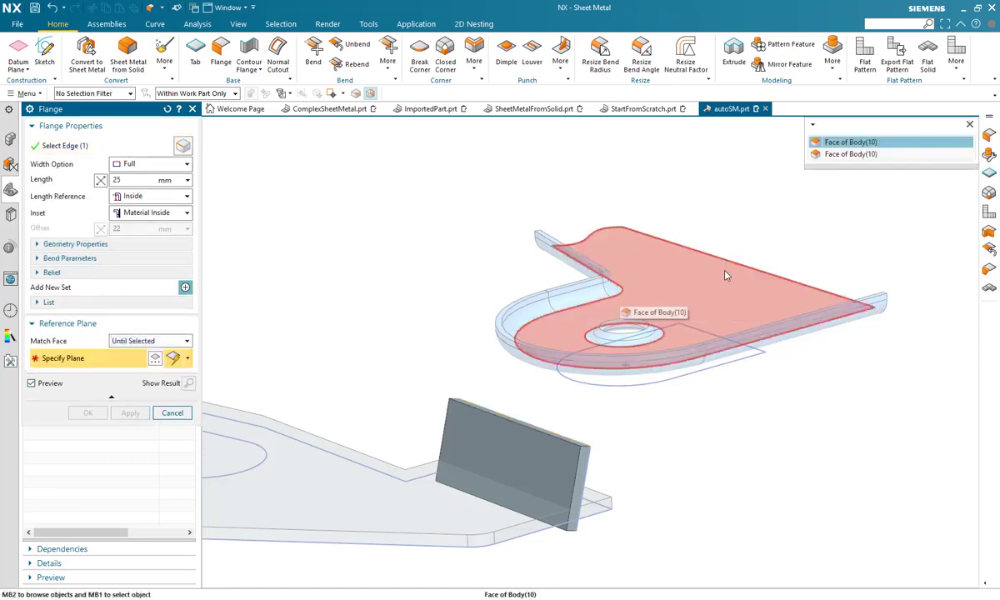
{"action": "left_click", "coordinate": [831, 155]}
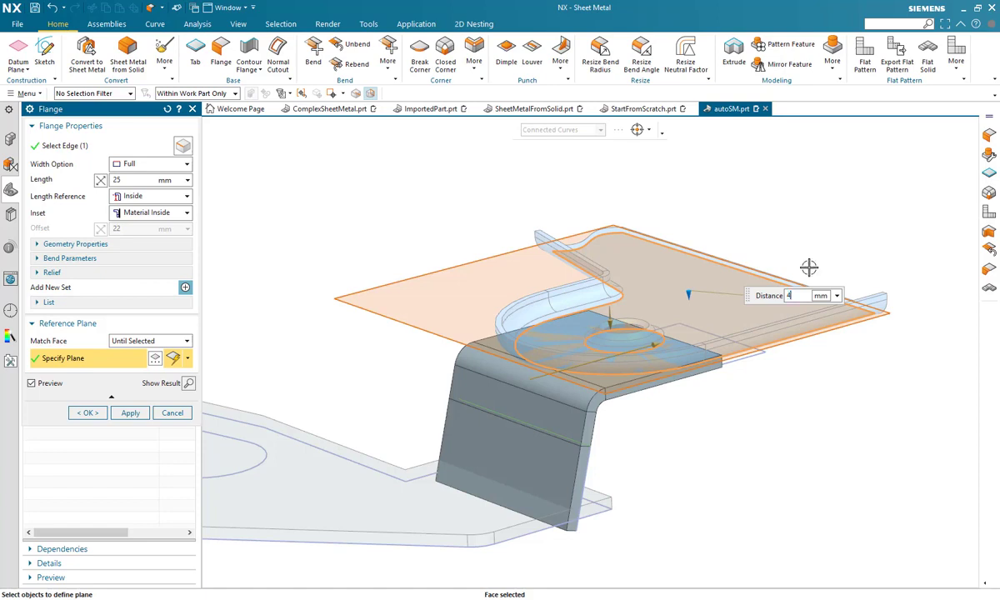
Set a 4 mm offset distance and 30 mm flange length, and create the flange.
{"action": "type", "text": "4"}
{"action": "key", "text": "Return"}
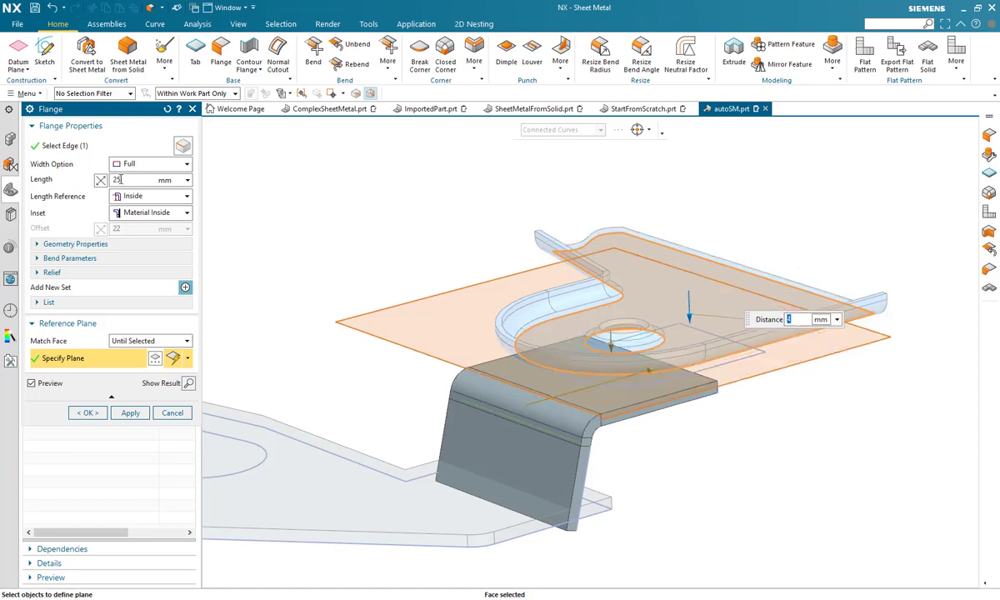
{"action": "double_click", "coordinate": [121, 179]}
{"action": "type", "text": "30"}
{"action": "key", "text": "Return"}
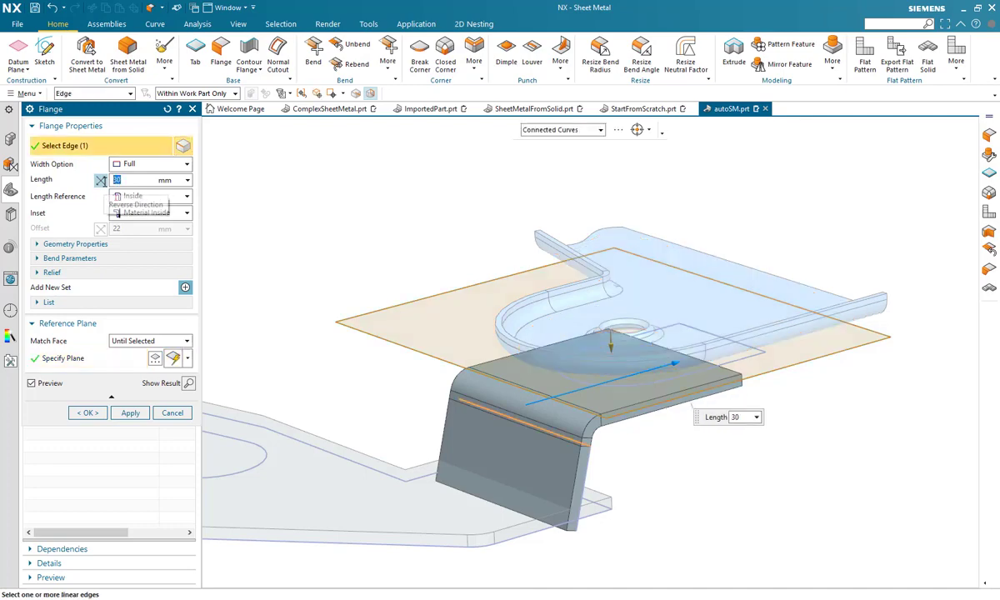
{"action": "left_click", "coordinate": [89, 413]}
{"action": "middle_click_drag", "start_coordinate": [462, 488], "coordinate": [429, 129]}
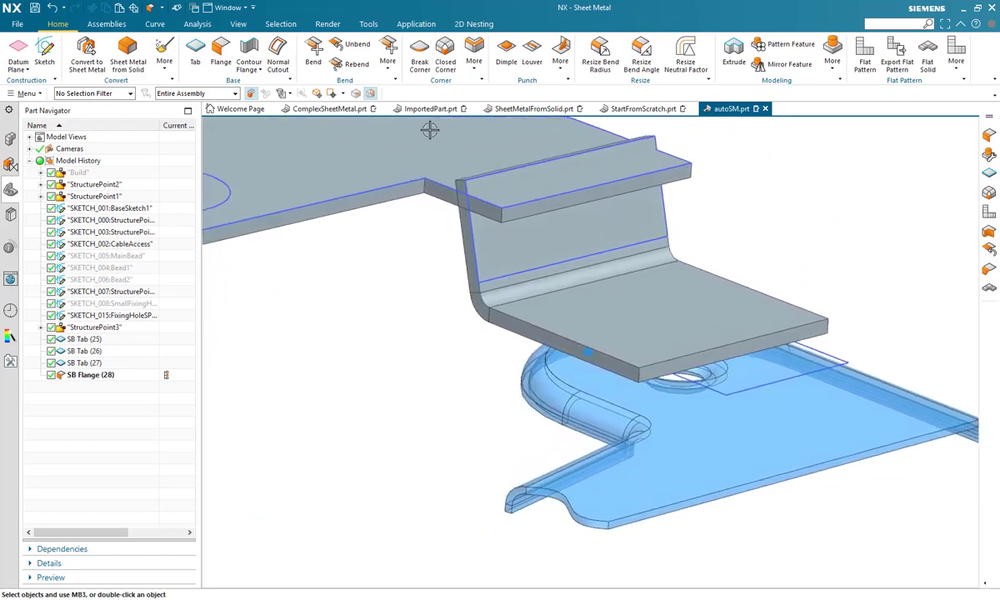
Press a 4 mm deep dimple into the new flange from the sketched outline.
{"action": "left_click", "coordinate": [472, 67]}
{"action": "left_click", "coordinate": [503, 60]}
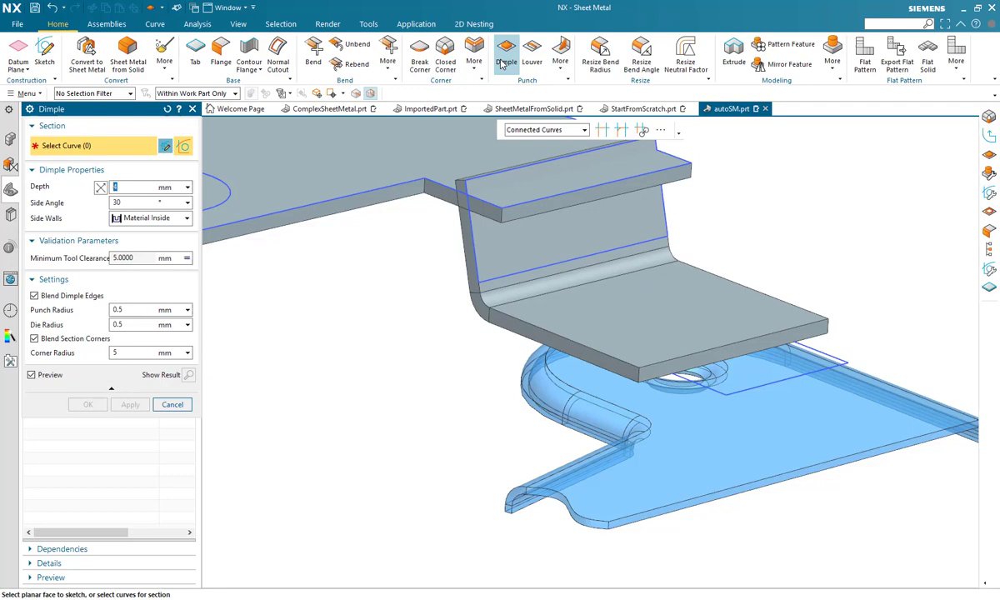
{"action": "left_click", "coordinate": [722, 392]}
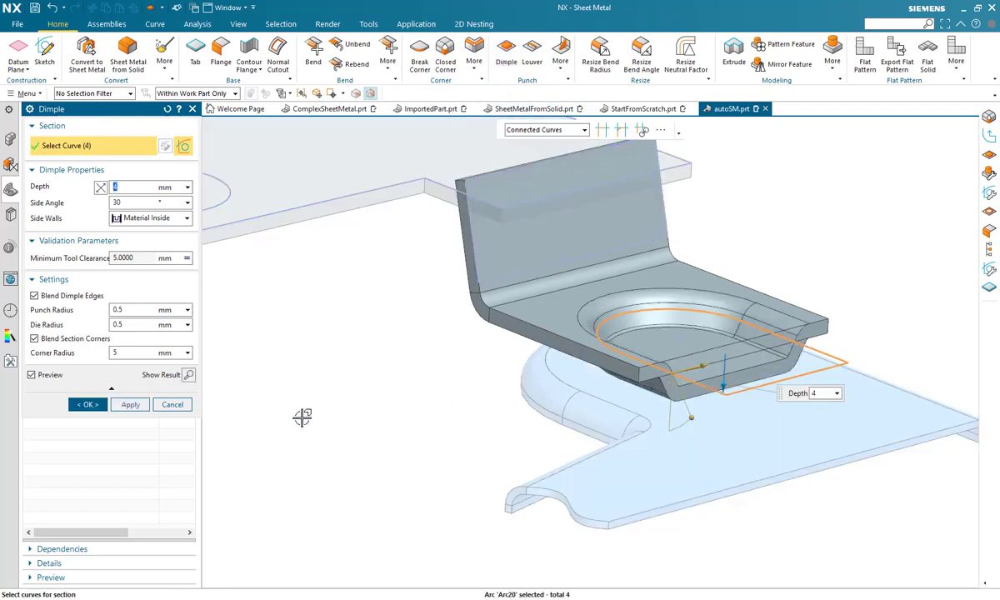
{"action": "left_click", "coordinate": [86, 404]}
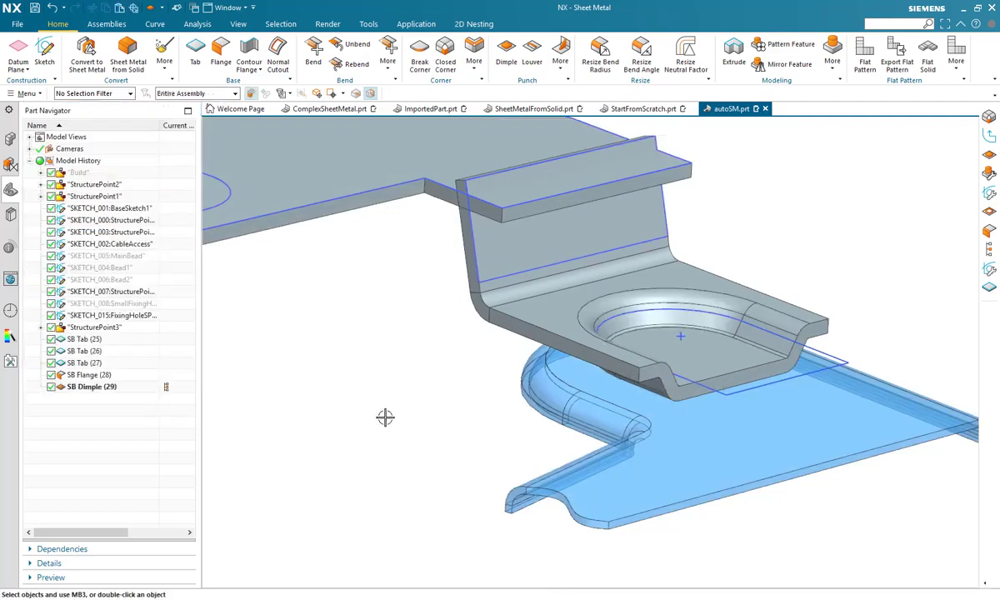
{"action": "middle_click_drag", "start_coordinate": [385, 417], "coordinate": [424, 472]}
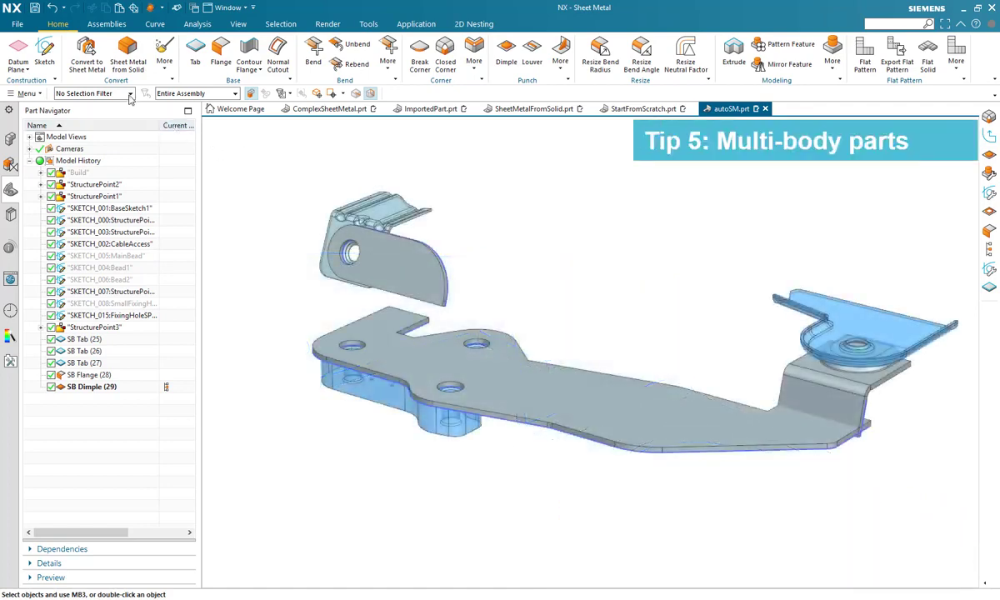
Switch the selection filter to Solid Body, then back to No Selection Filter.
{"action": "left_click", "coordinate": [128, 94]}
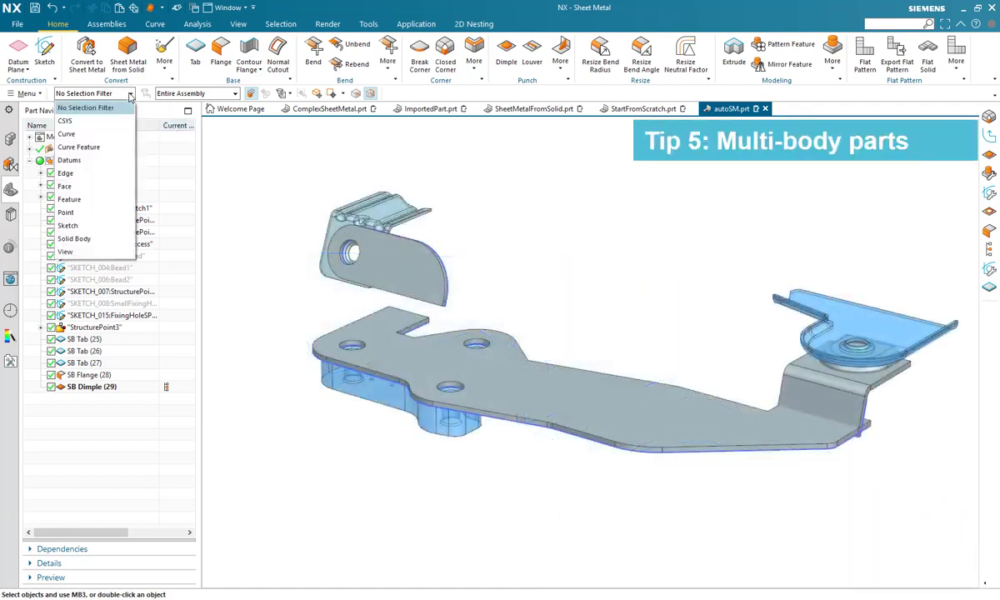
{"action": "left_click", "coordinate": [87, 239]}
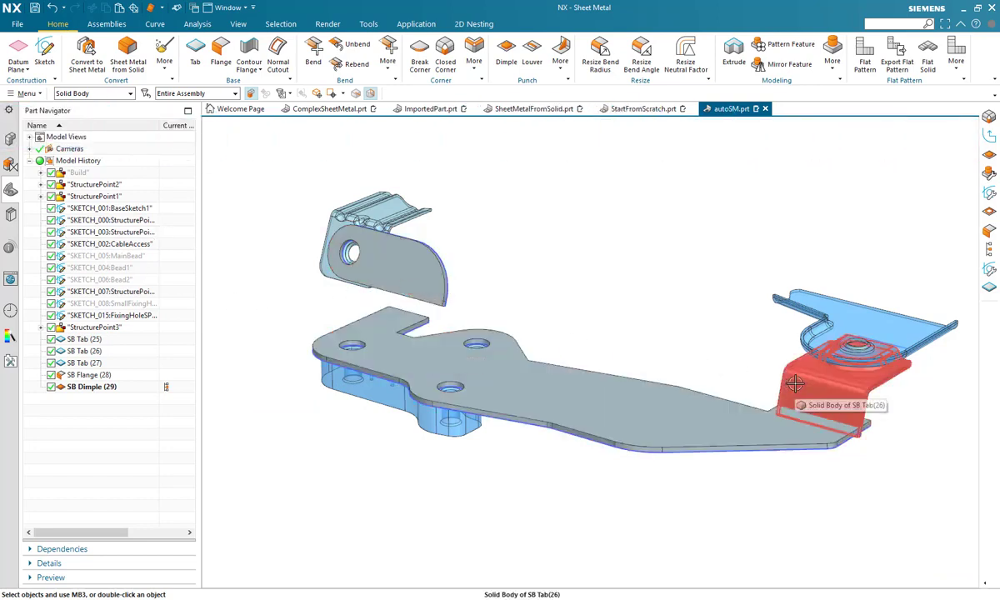
{"action": "left_click", "coordinate": [129, 93]}
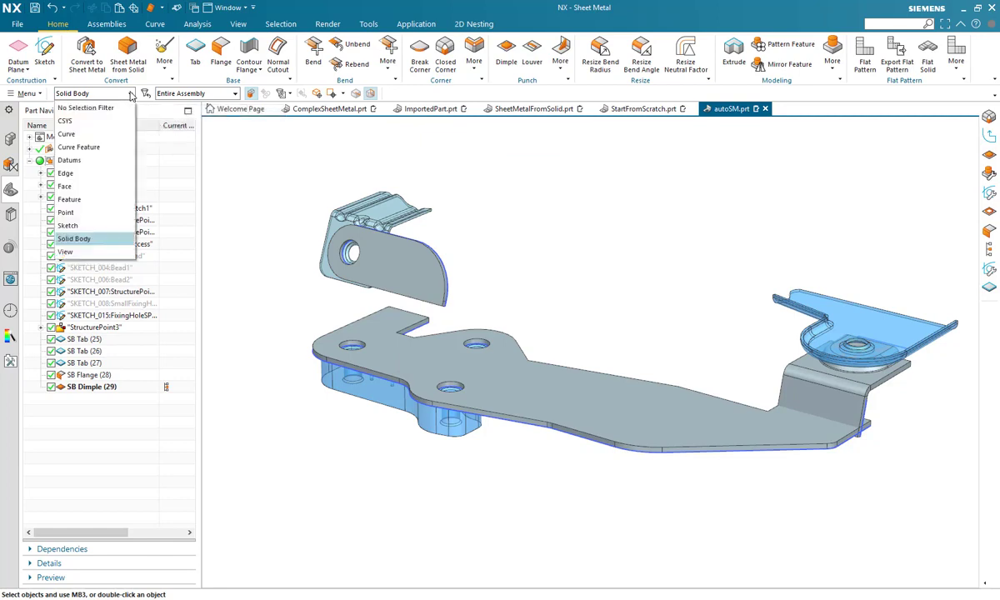
{"action": "left_click", "coordinate": [118, 113]}
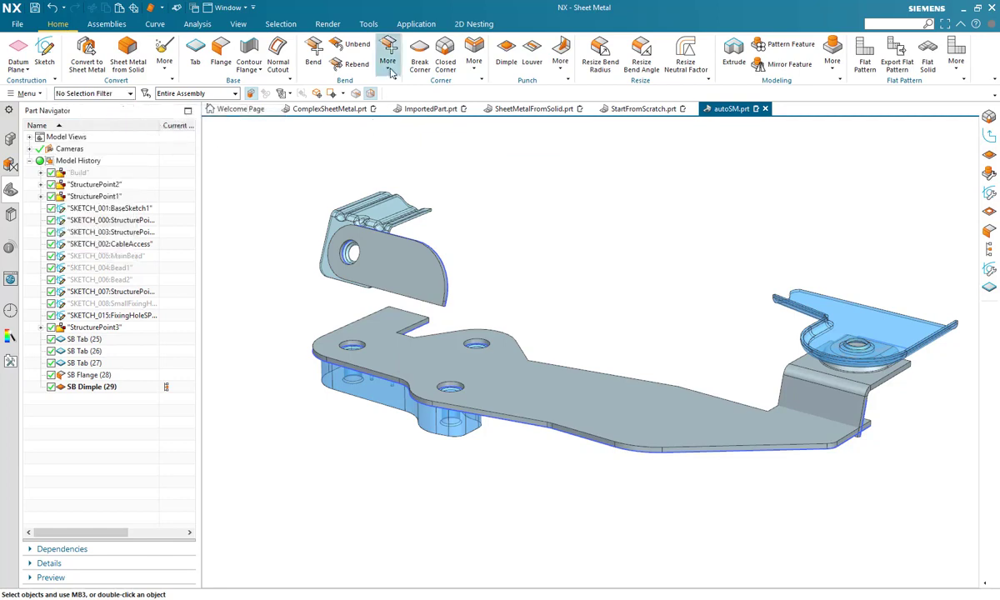
Start a Bridge Bend feature on the autoSM part.
{"action": "left_click", "coordinate": [391, 73]}
{"action": "left_click", "coordinate": [393, 125]}
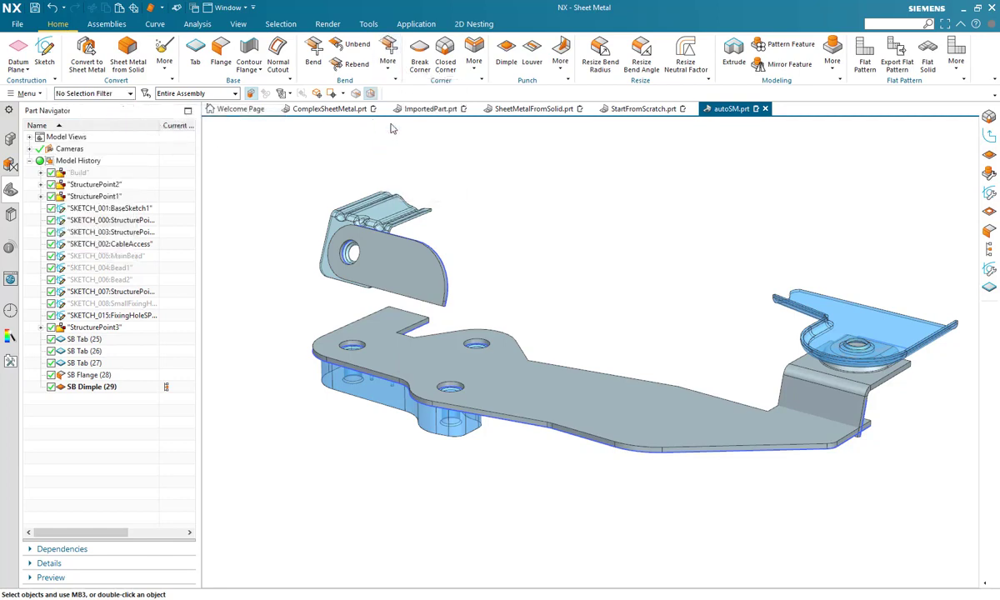
{"action": "middle_click_drag", "start_coordinate": [282, 400], "coordinate": [477, 501]}
Create the first bridge bend to the upper flange, without trimming to the bend tangent.
{"action": "scroll", "coordinate": [477, 500], "scroll_direction": "up", "scroll_amount": 6}
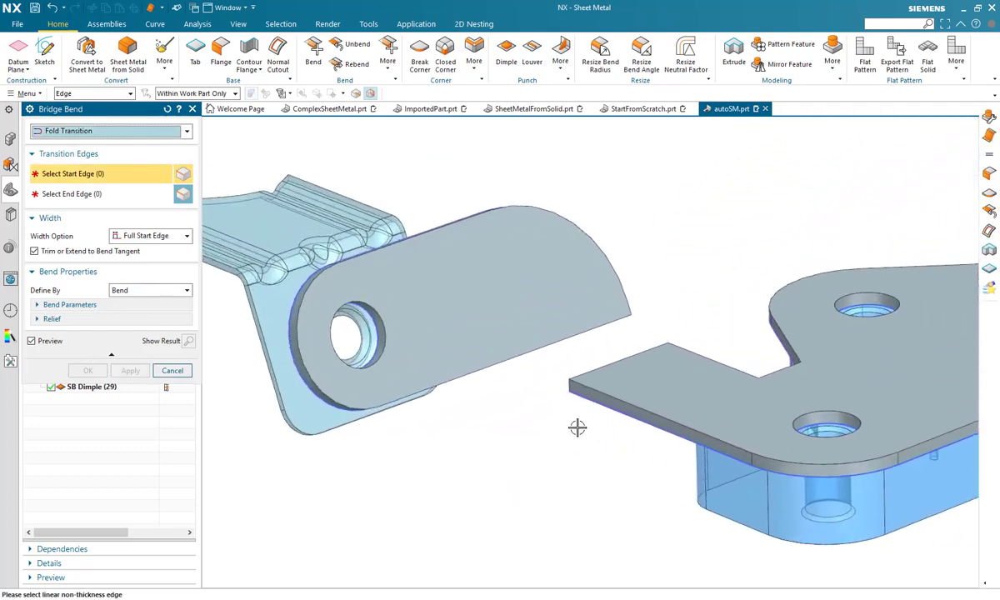
{"action": "left_click", "coordinate": [600, 368]}
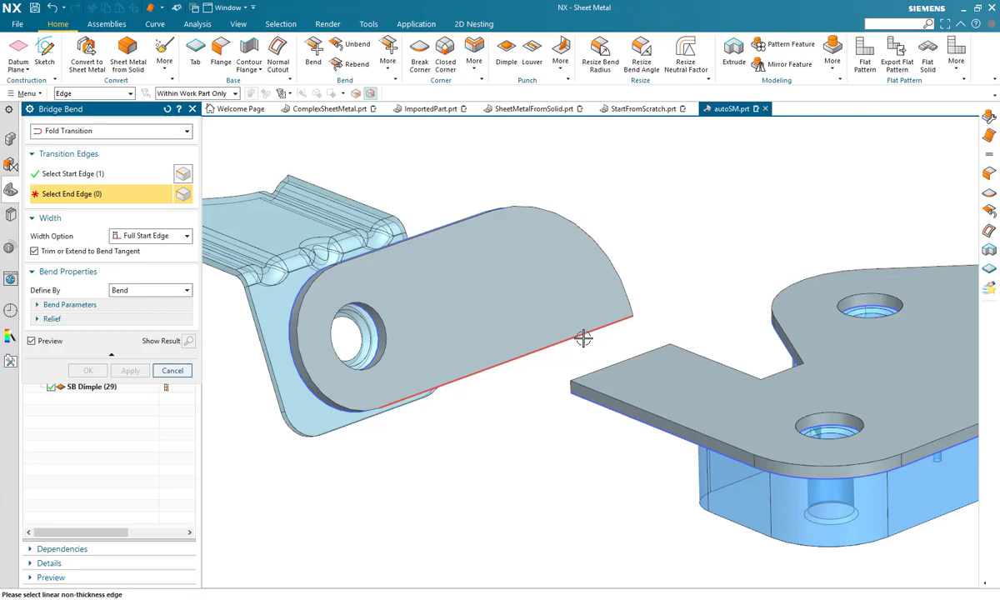
{"action": "left_click", "coordinate": [584, 339]}
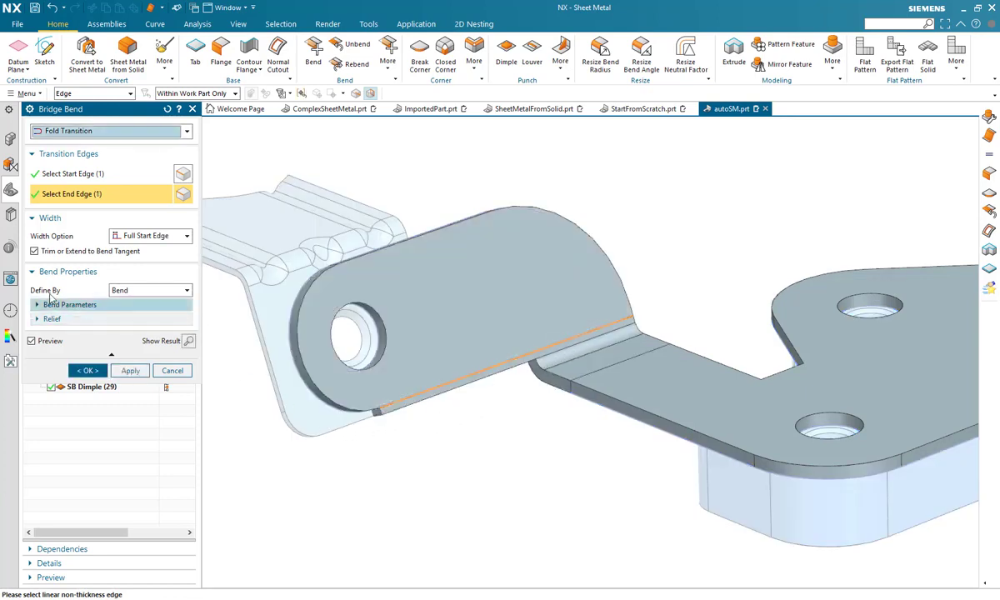
{"action": "left_click", "coordinate": [34, 251]}
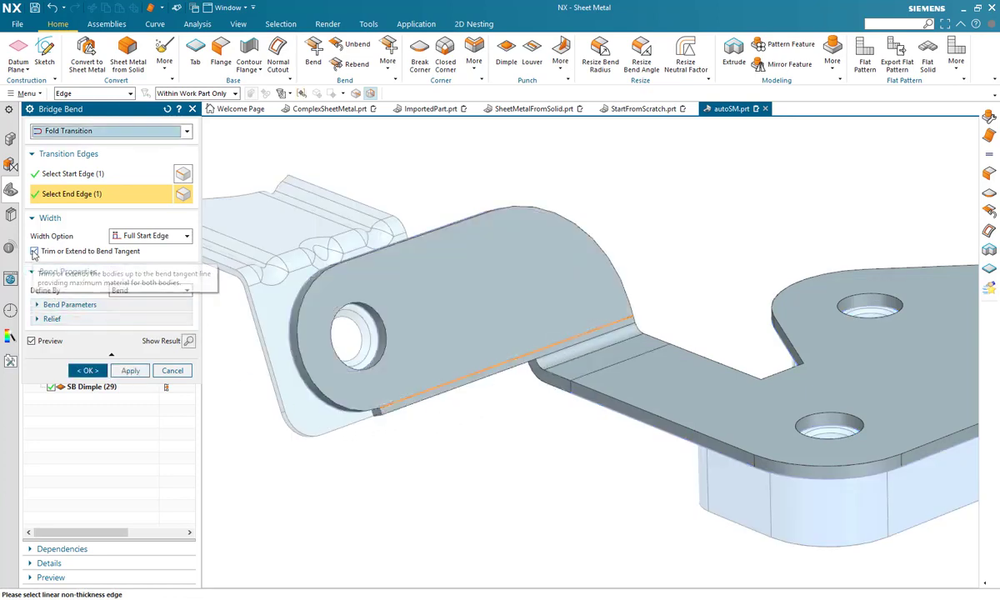
{"action": "left_click", "coordinate": [129, 370]}
Create the second bridge bend across the remaining gap.
{"action": "middle_click_drag", "start_coordinate": [470, 437], "coordinate": [551, 451]}
{"action": "scroll", "coordinate": [552, 451], "scroll_direction": "up", "scroll_amount": 10}
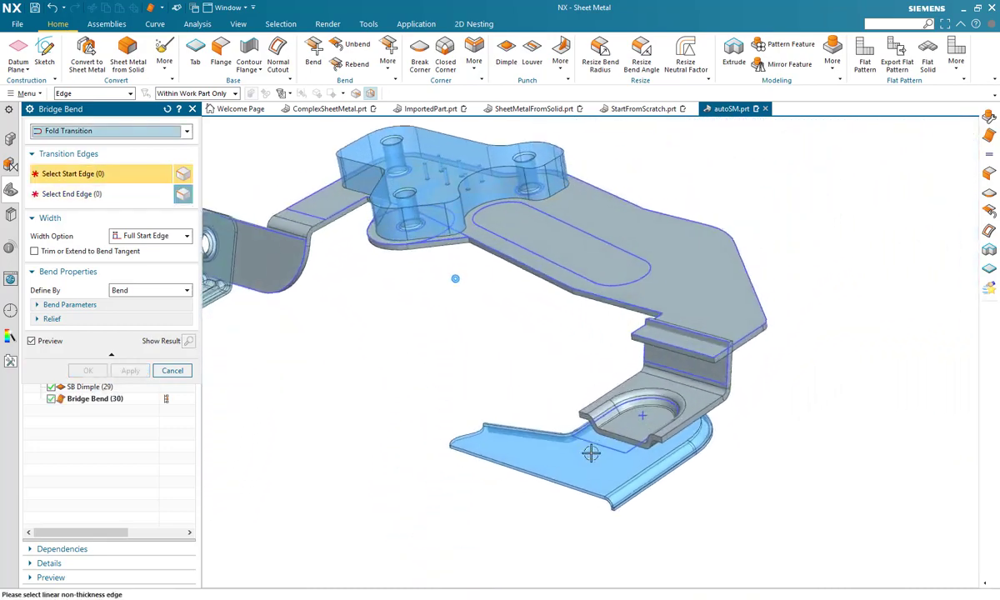
{"action": "scroll", "coordinate": [680, 387], "scroll_direction": "up", "scroll_amount": 2}
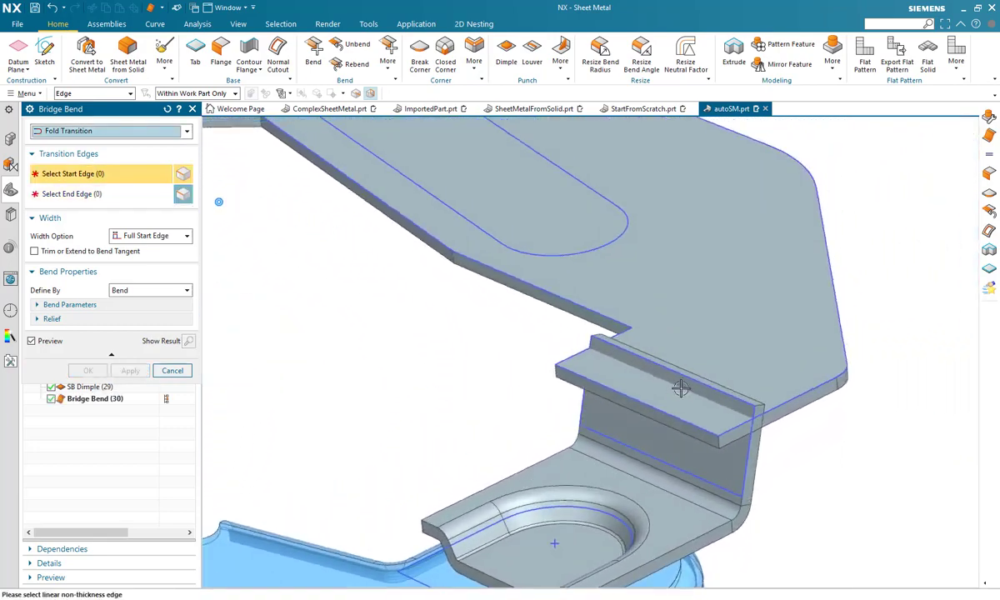
{"action": "left_click", "coordinate": [687, 375]}
{"action": "left_click", "coordinate": [670, 414]}
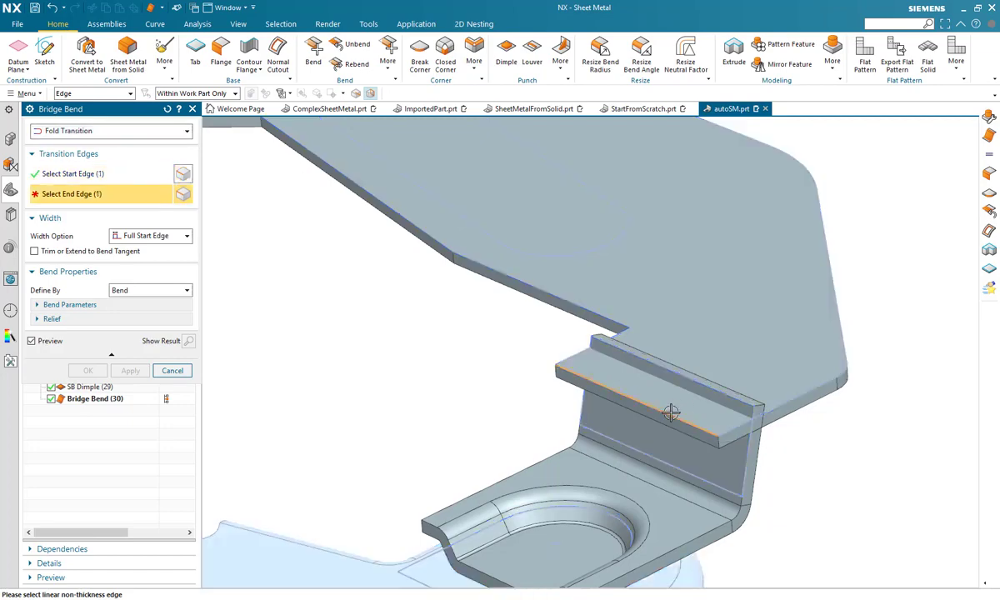
{"action": "left_click", "coordinate": [90, 370]}
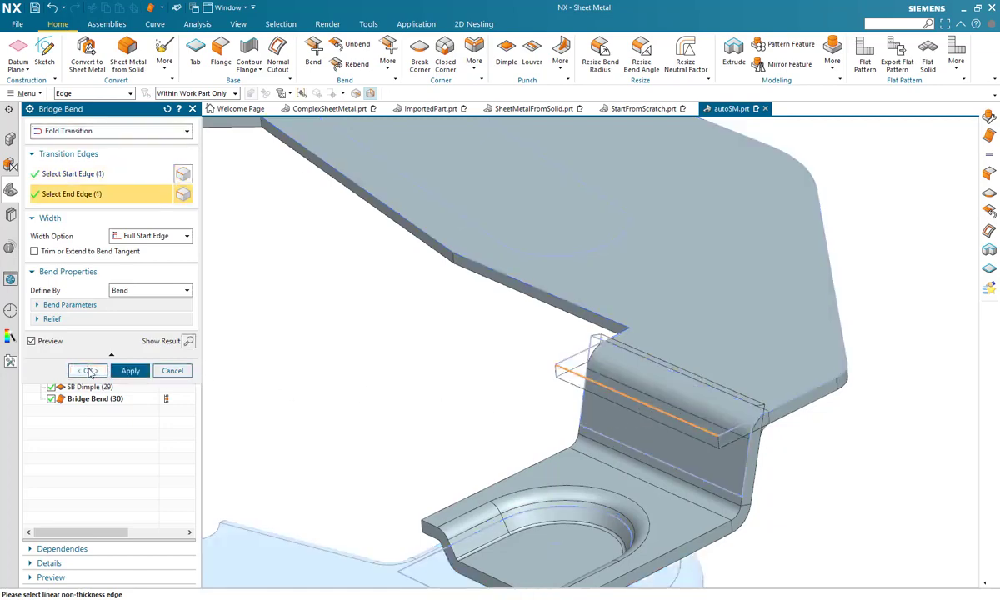
Set the selection filter to Solid Body and select the joined bracket body.
{"action": "middle_click_drag", "start_coordinate": [246, 372], "coordinate": [258, 329]}
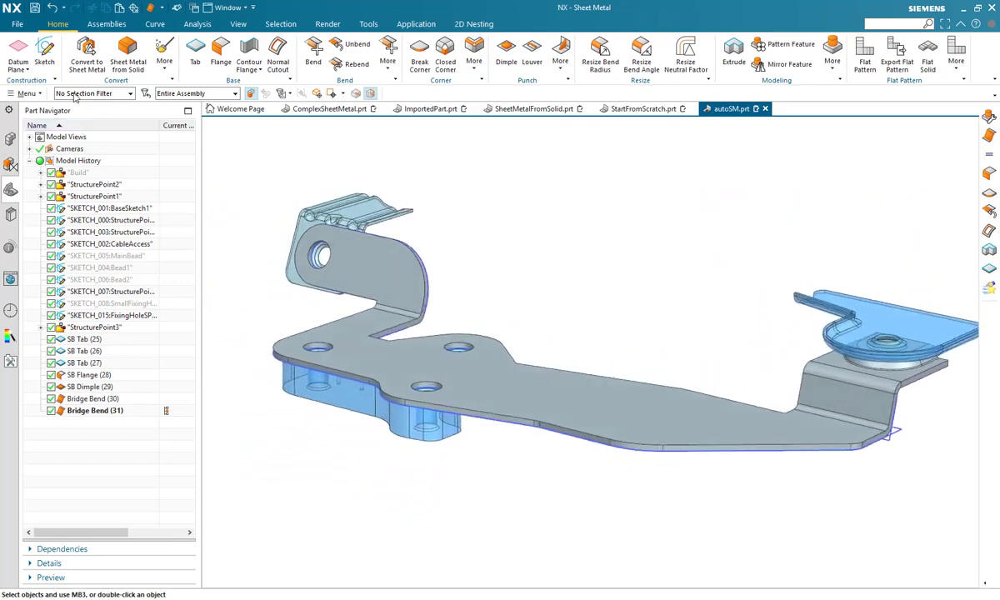
{"action": "left_click", "coordinate": [77, 94]}
{"action": "left_click", "coordinate": [92, 239]}
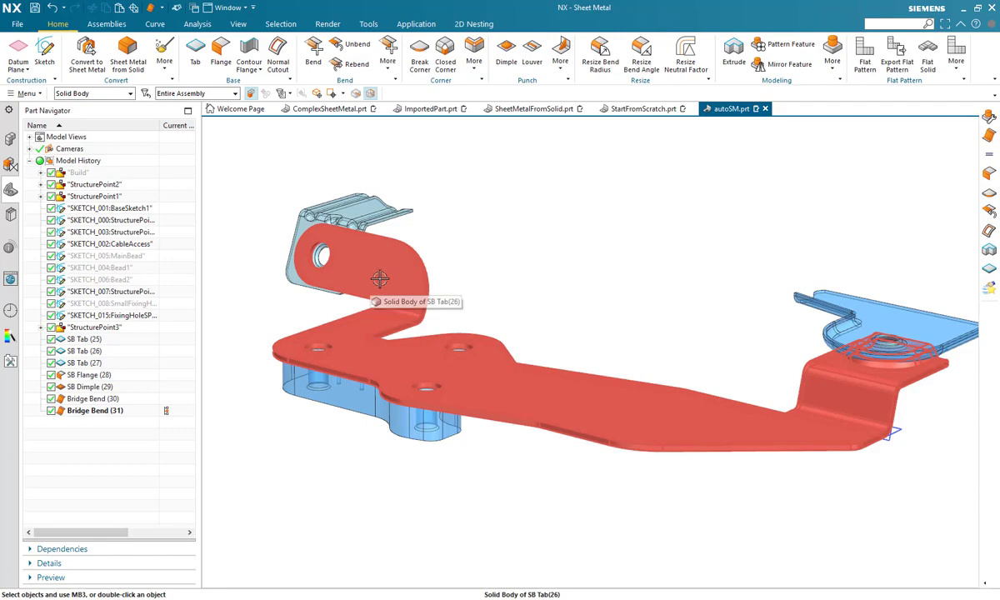
{"action": "left_click", "coordinate": [379, 278]}
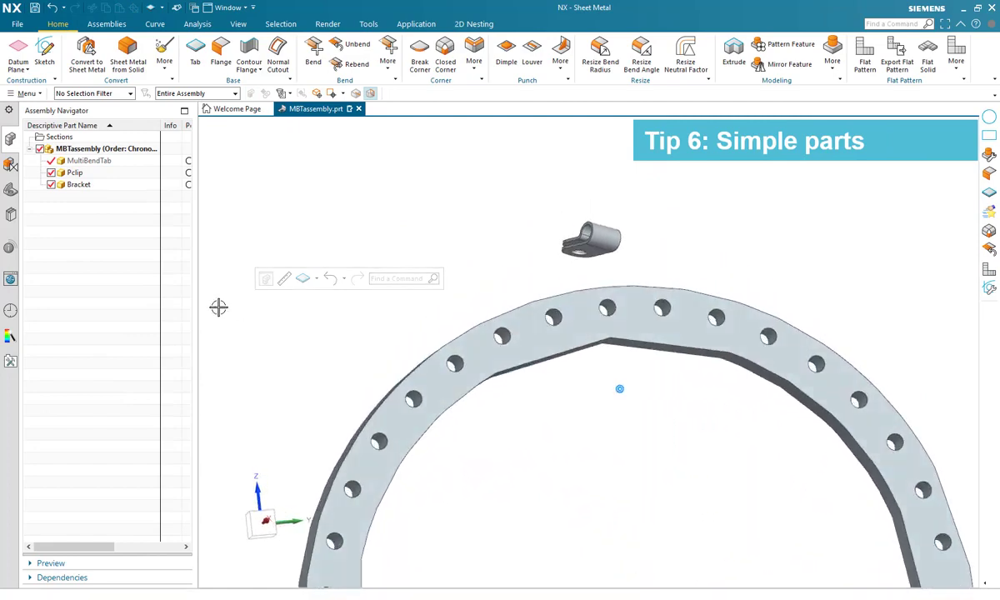
Make Bracket the work part and begin a Tab sketch on the WAVE-linked clip face.
{"action": "double_click", "coordinate": [73, 185]}
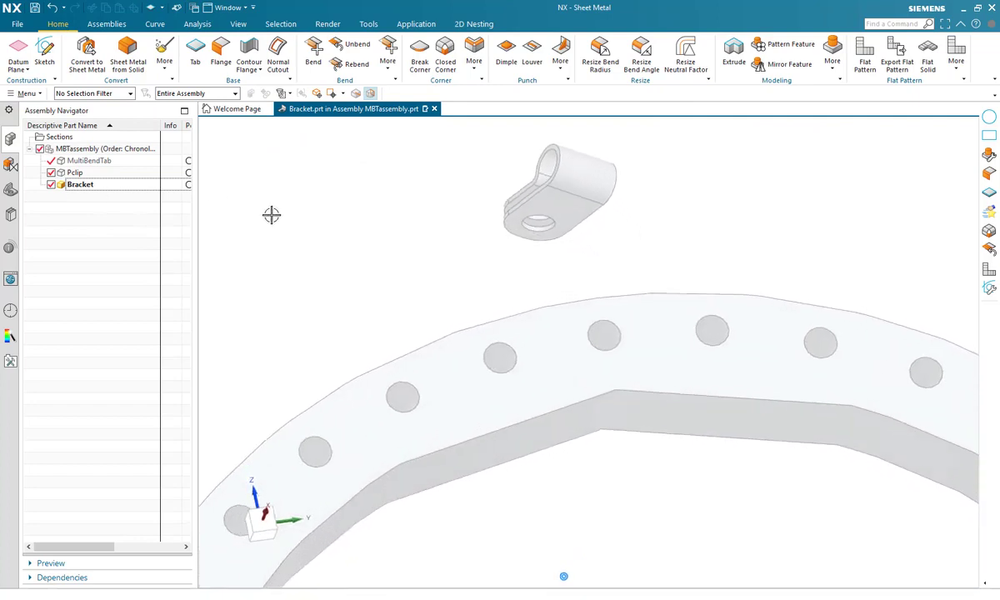
{"action": "left_click", "coordinate": [196, 65]}
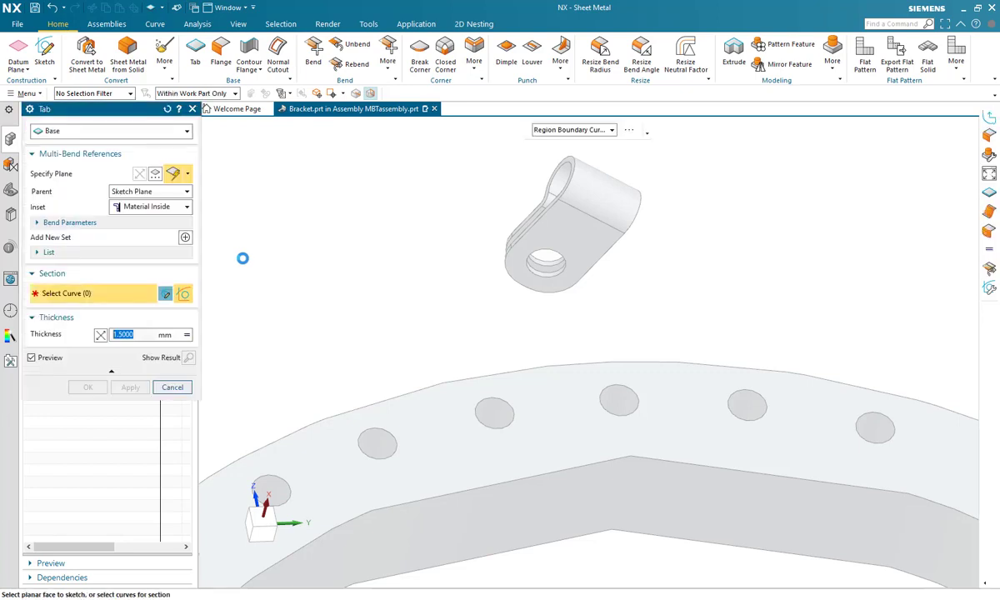
{"action": "left_click", "coordinate": [76, 175]}
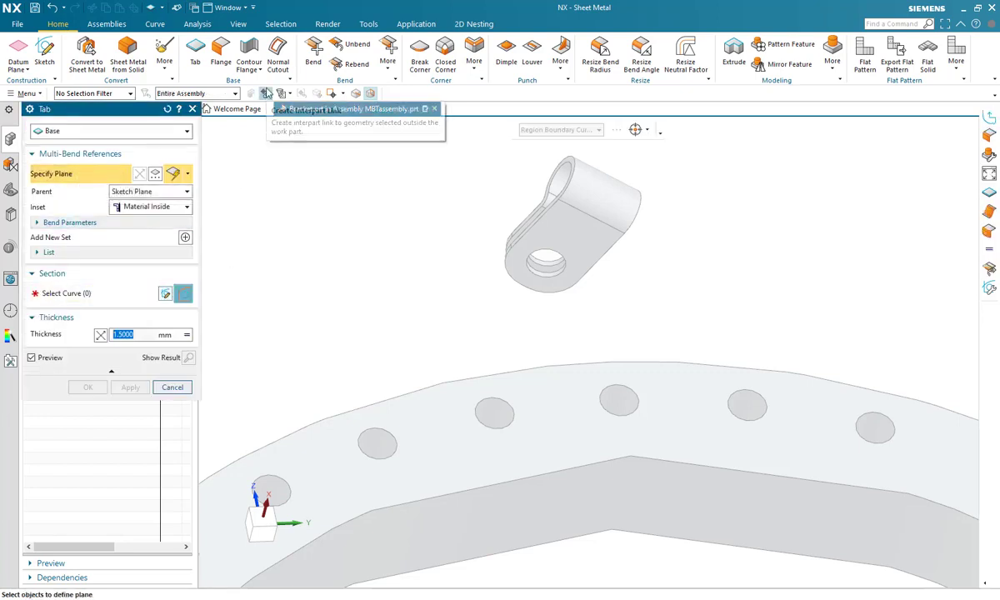
{"action": "left_click", "coordinate": [555, 234]}
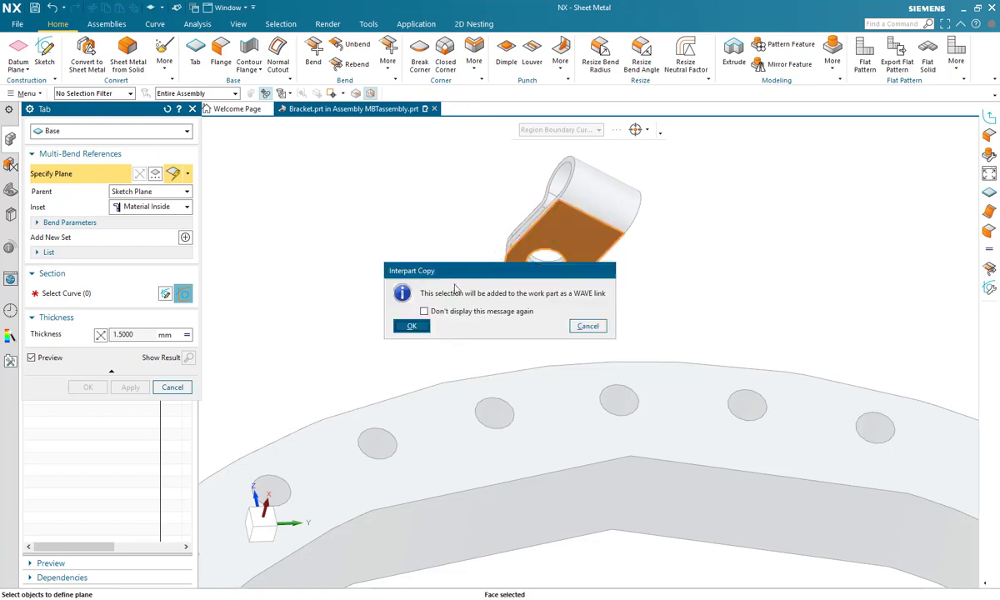
{"action": "left_click", "coordinate": [412, 326]}
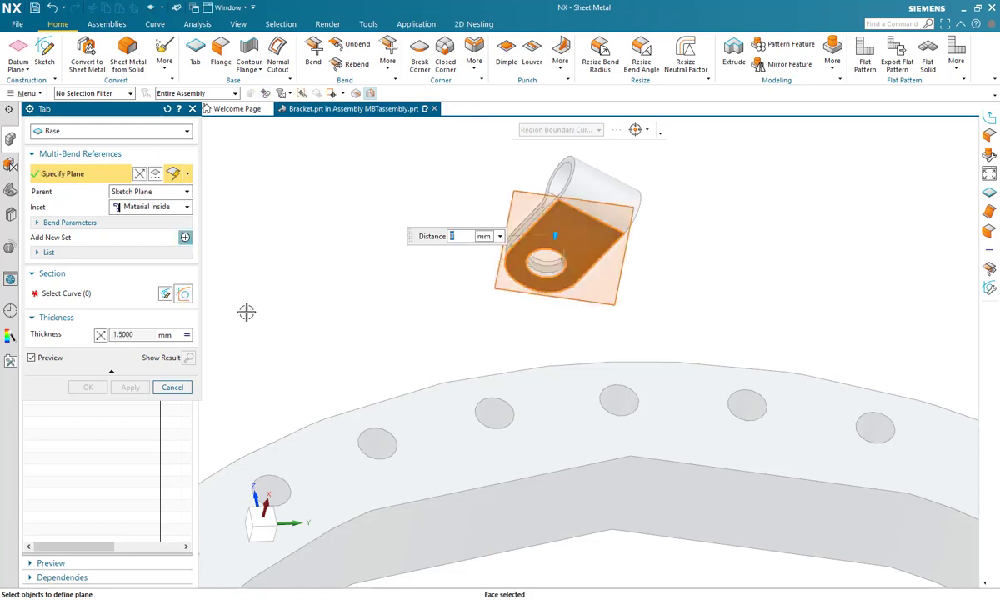
{"action": "left_click", "coordinate": [165, 294]}
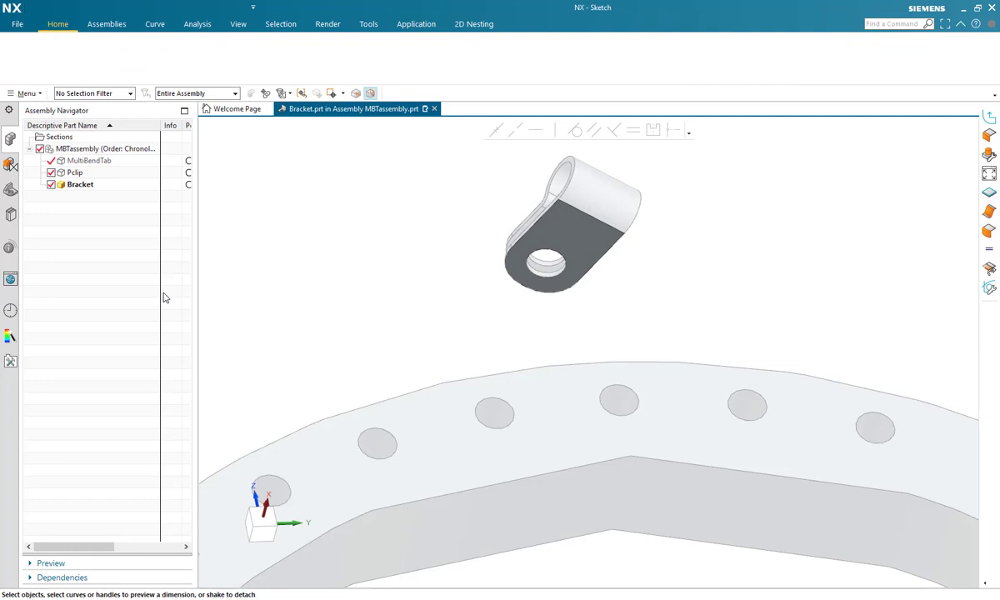
Place the sketch and draw 6 mm circles on the clip's three holes.
{"action": "left_click", "coordinate": [494, 406]}
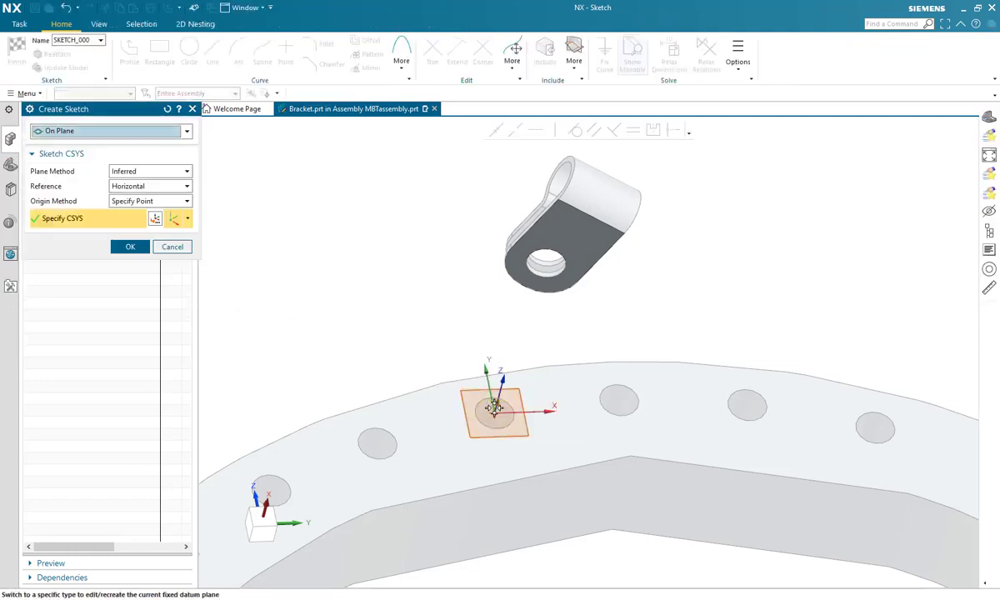
{"action": "middle_click", "coordinate": [375, 335]}
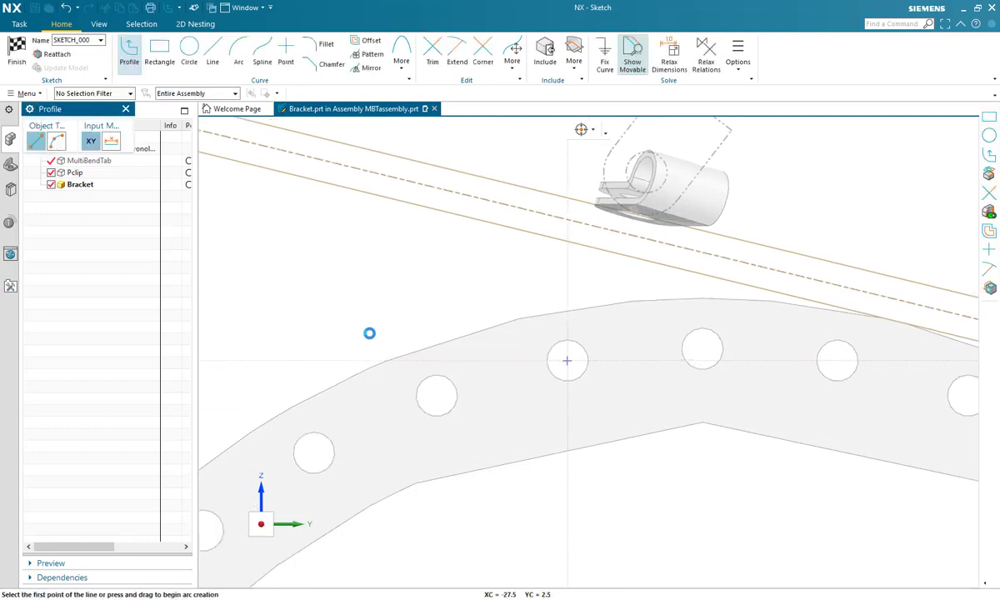
{"action": "left_click", "coordinate": [190, 51]}
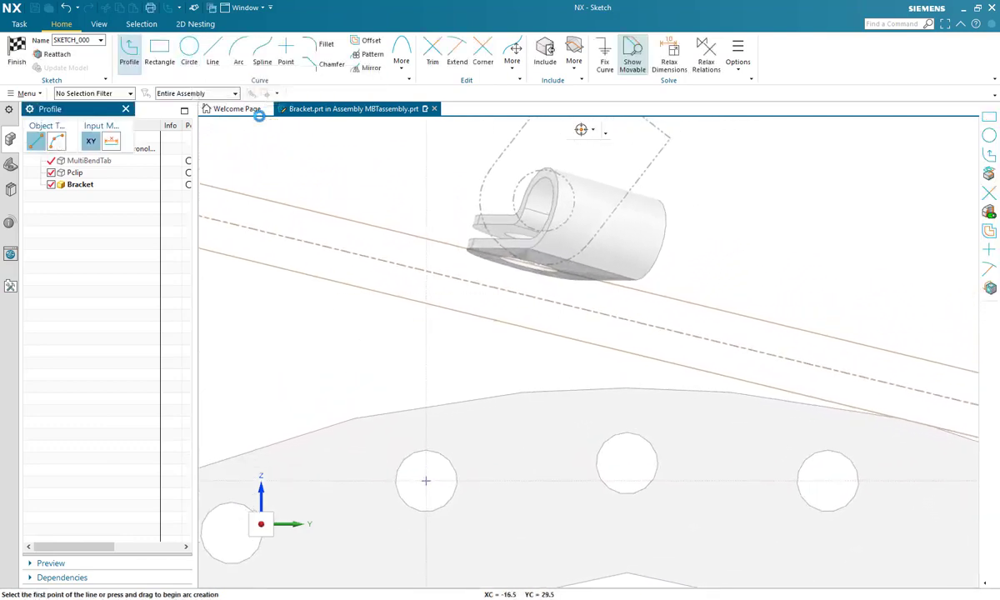
{"action": "left_click", "coordinate": [541, 200]}
{"action": "left_click", "coordinate": [507, 187]}
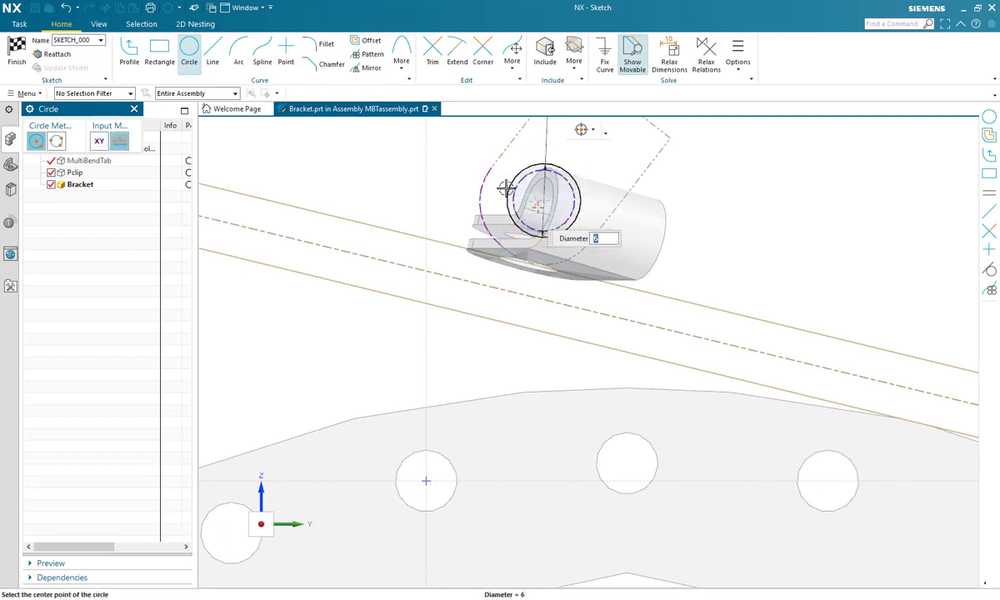
{"action": "left_click", "coordinate": [426, 481]}
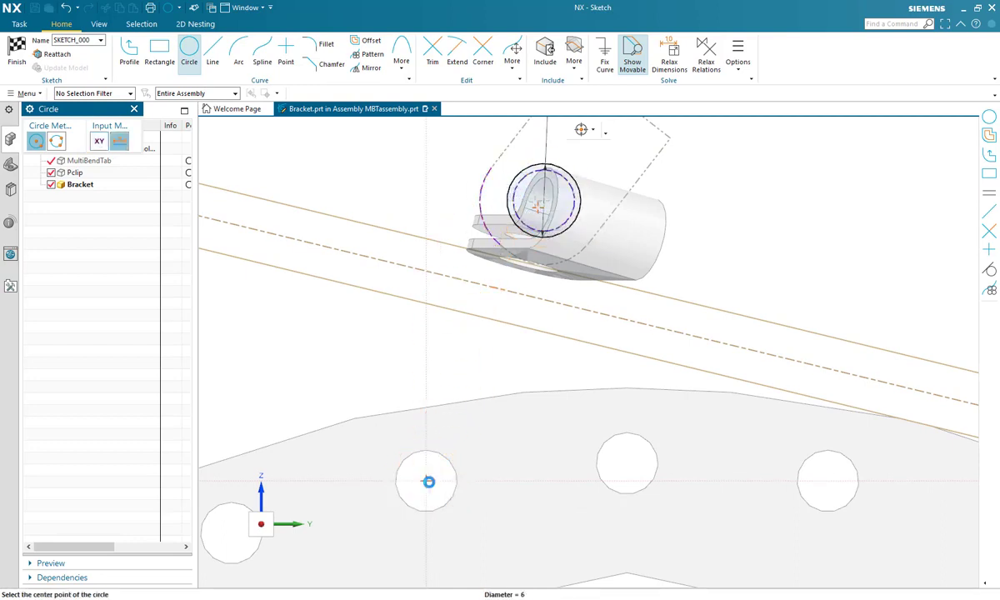
{"action": "left_click", "coordinate": [627, 462]}
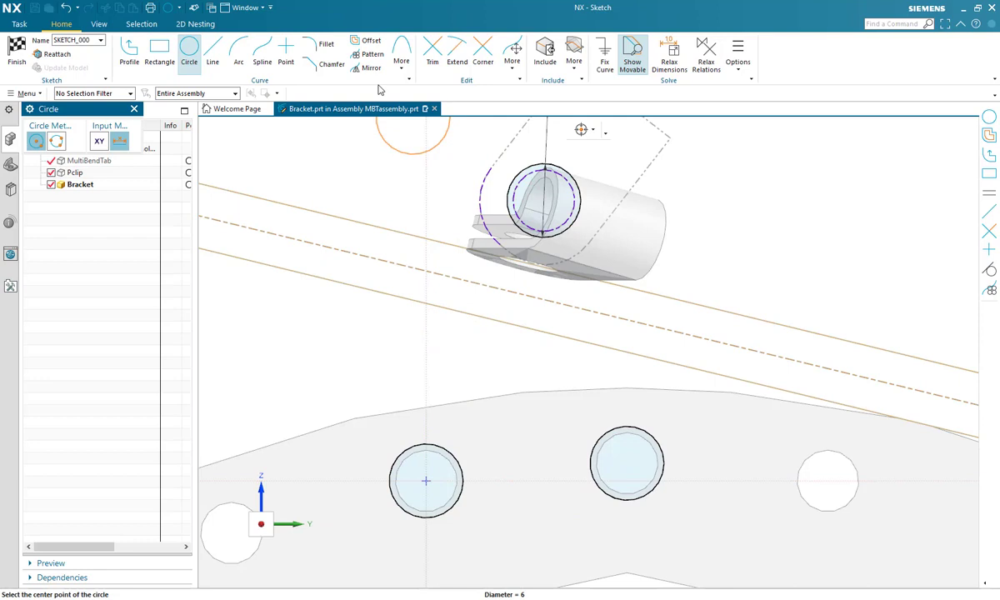
Offset the three circles by 1.5 mm into rings.
{"action": "left_click", "coordinate": [368, 41]}
{"action": "left_click", "coordinate": [507, 196]}
{"action": "left_click", "coordinate": [426, 444]}
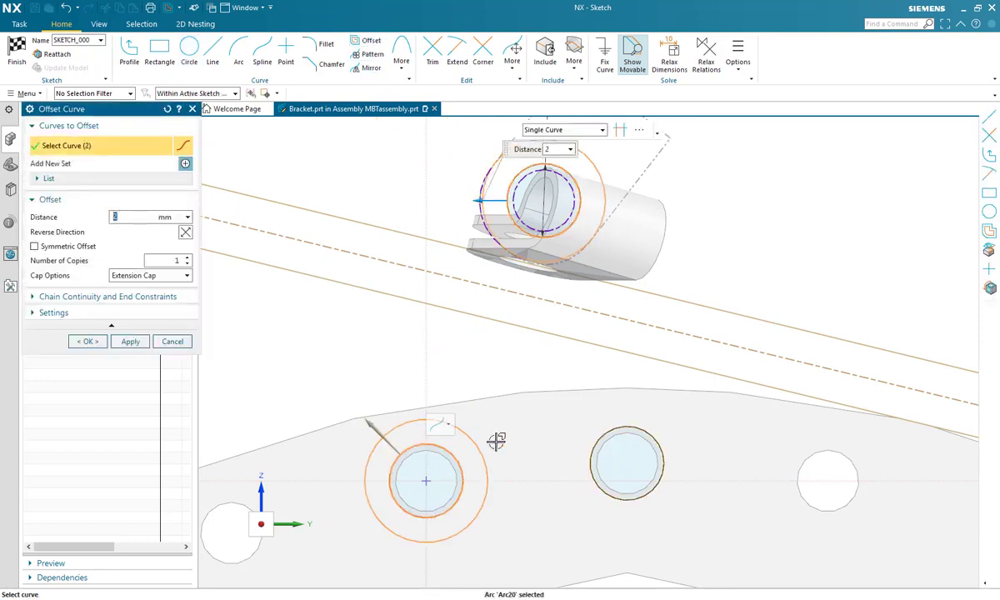
{"action": "left_click", "coordinate": [589, 450]}
{"action": "type", "text": "1.5"}
{"action": "key", "text": "Return"}
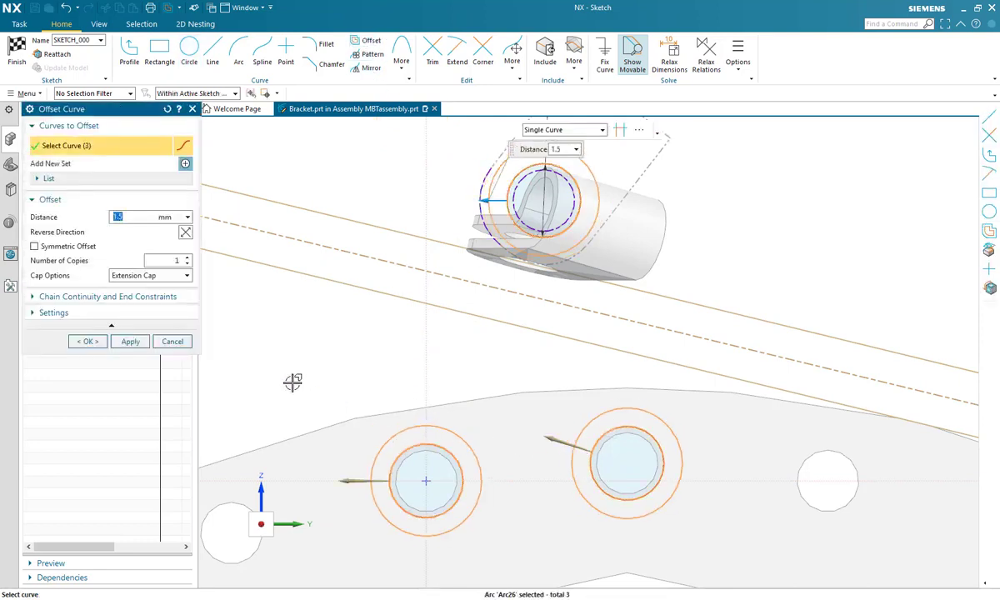
{"action": "left_click", "coordinate": [87, 341]}
Draw three tangent lines connecting the top, right and left rings.
{"action": "key", "text": "l"}
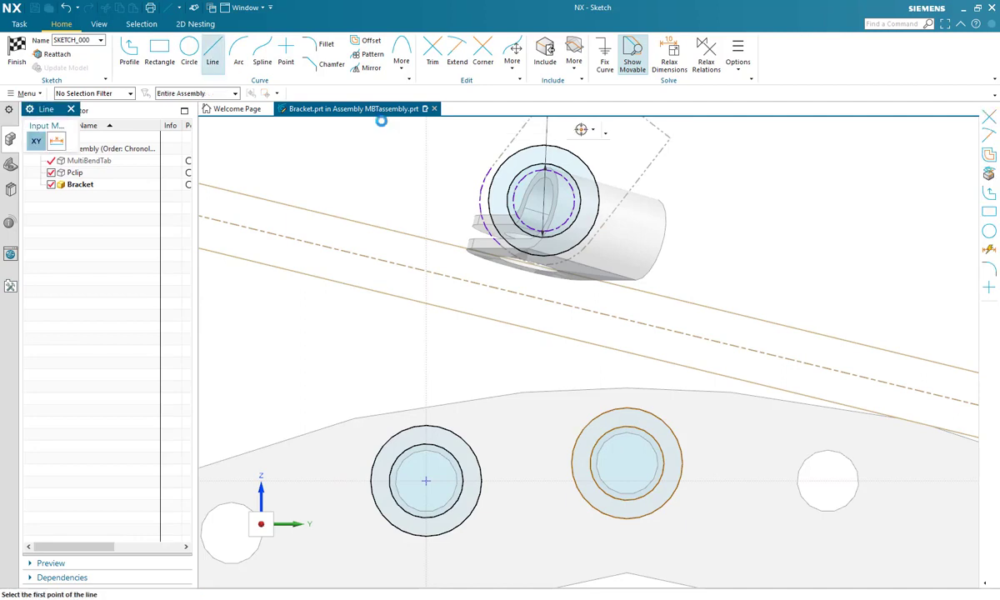
{"action": "left_click", "coordinate": [594, 186]}
{"action": "left_click", "coordinate": [663, 494]}
{"action": "left_click", "coordinate": [631, 520]}
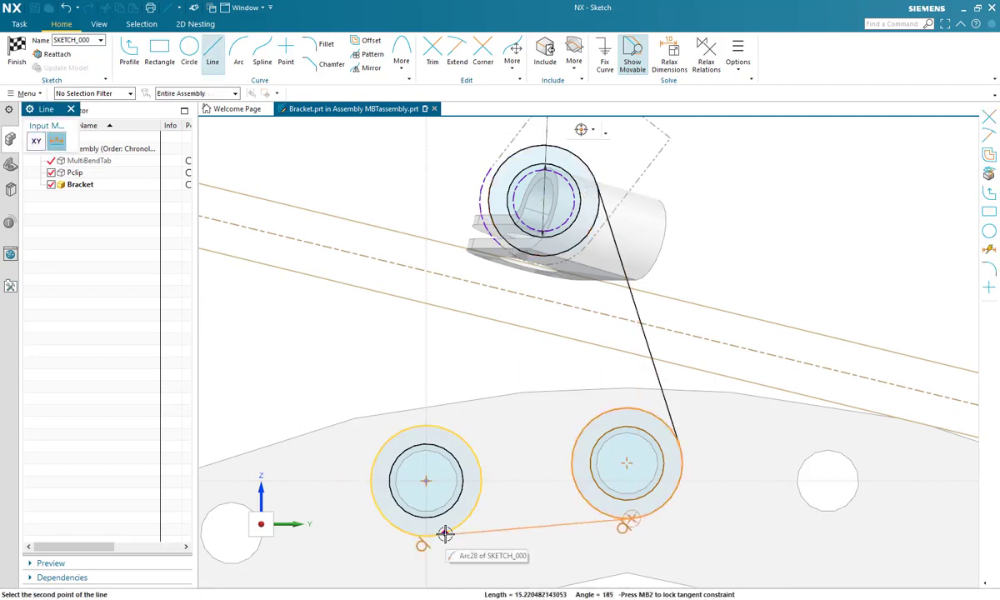
{"action": "left_click", "coordinate": [430, 534]}
{"action": "left_click", "coordinate": [492, 172]}
{"action": "left_click", "coordinate": [364, 448]}
{"action": "key", "text": "Escape"}
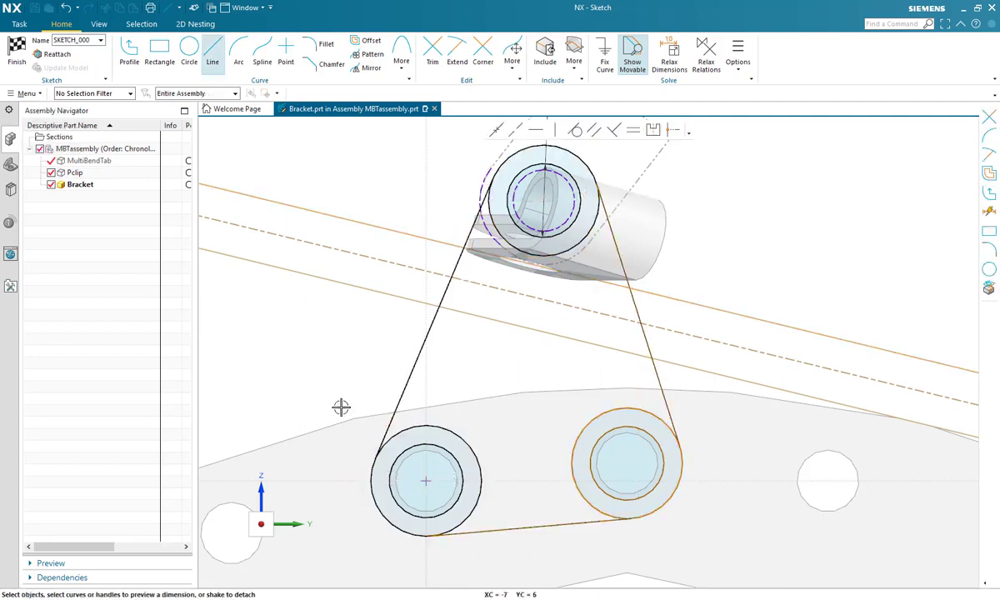
Trim the arcs into one closed outline and preview it as a 1.5 mm tab.
{"action": "key", "text": "t"}
{"action": "left_click", "coordinate": [417, 423]}
{"action": "left_click", "coordinate": [511, 251]}
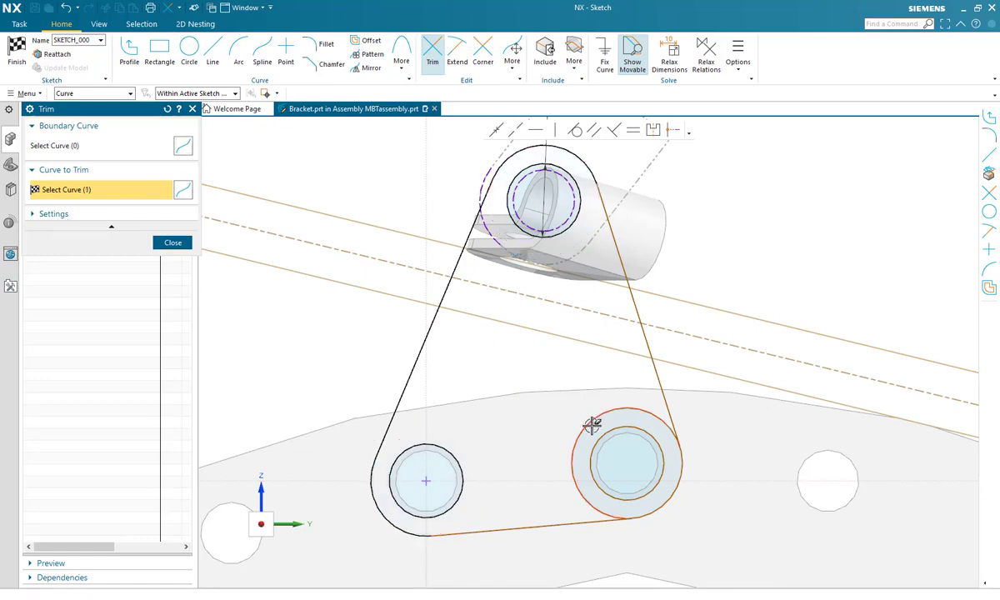
{"action": "left_click", "coordinate": [592, 424]}
{"action": "left_click", "coordinate": [172, 242]}
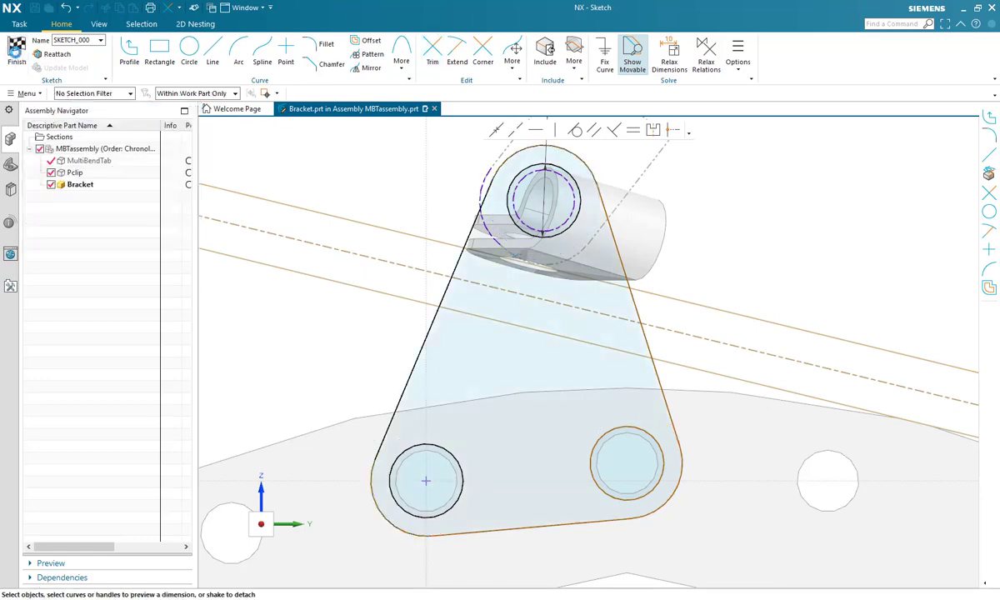
{"action": "left_click", "coordinate": [16, 50]}
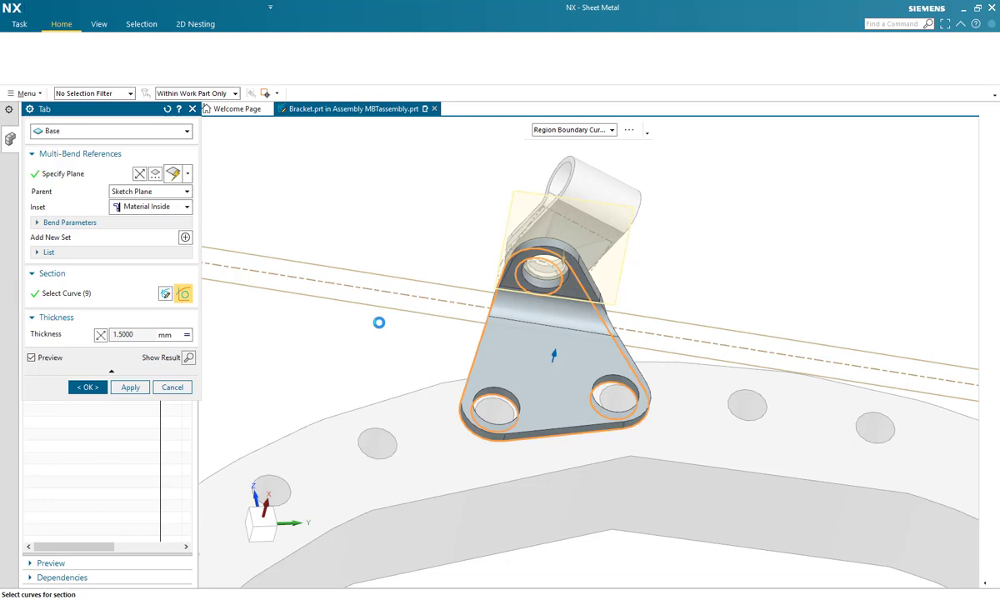
Create the bracket tab and make MBTassembly the work part.
{"action": "left_click", "coordinate": [87, 387]}
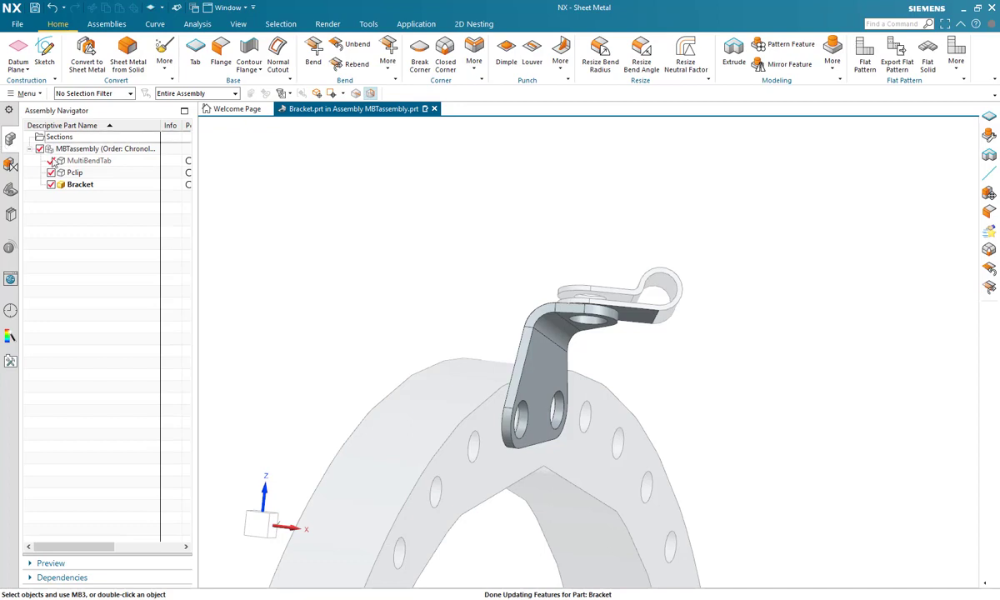
{"action": "double_click", "coordinate": [73, 149]}
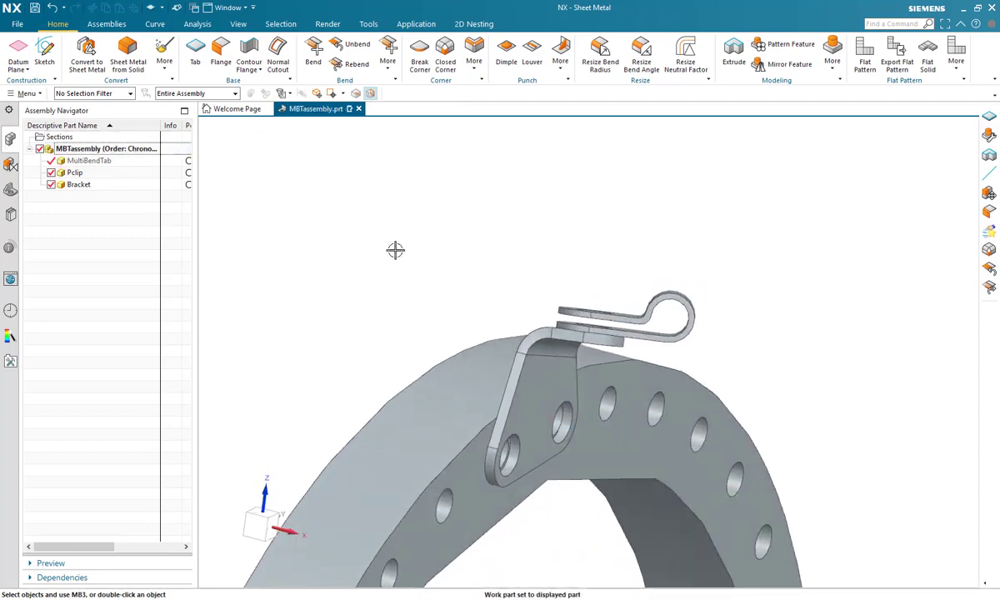
{"action": "left_click", "coordinate": [117, 26]}
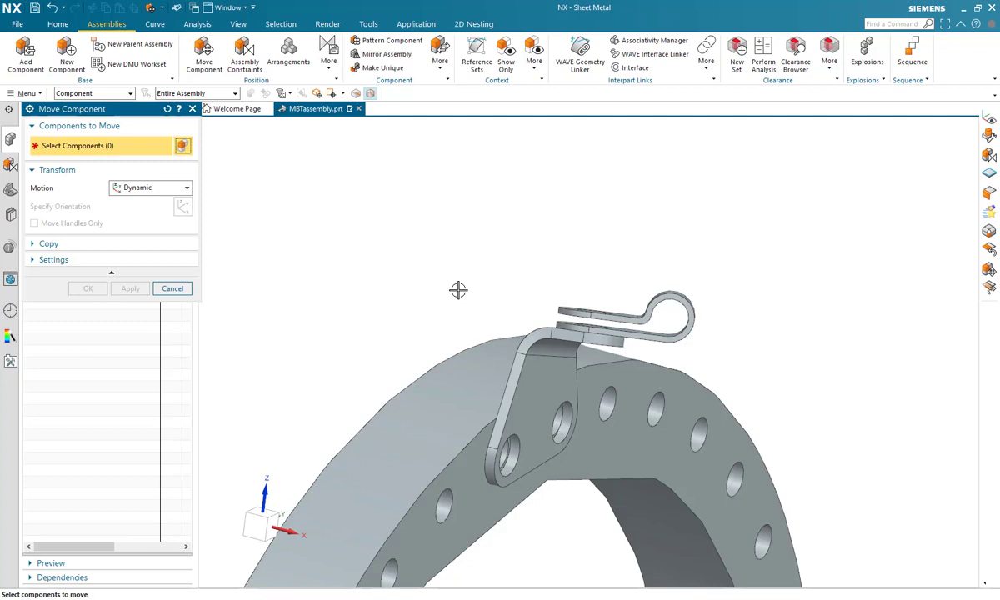
Move the clip upward along YC, clear of the bracket.
{"action": "left_click", "coordinate": [569, 310]}
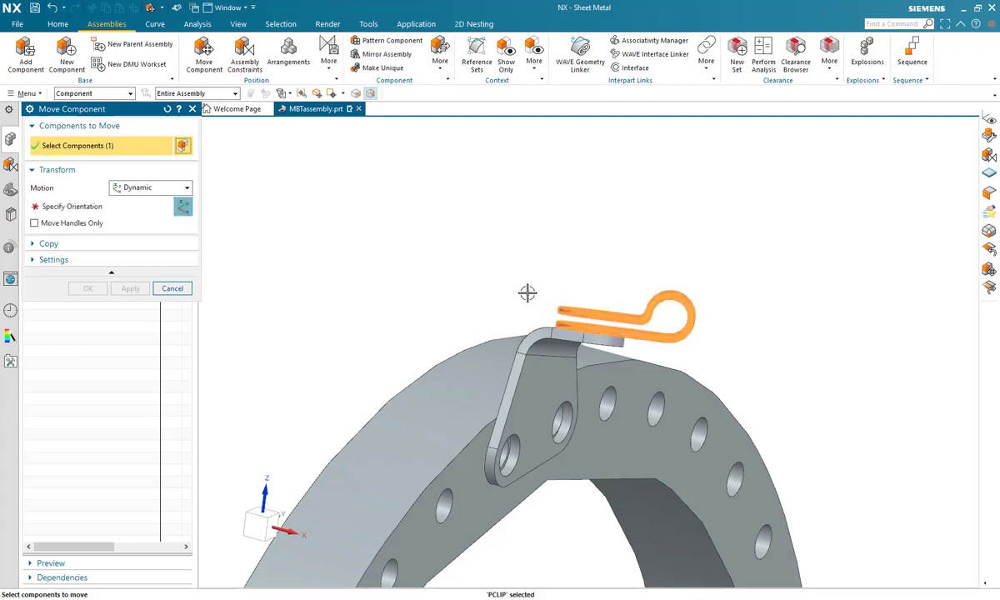
{"action": "left_click", "coordinate": [133, 206]}
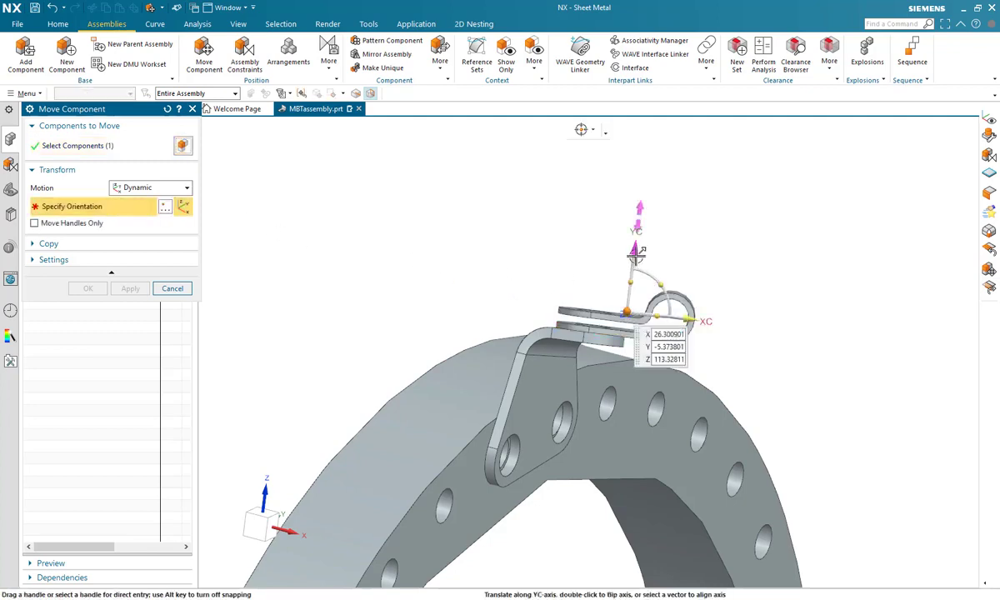
{"action": "left_click_drag", "start_coordinate": [636, 250], "coordinate": [636, 232]}
{"action": "left_click", "coordinate": [89, 288]}
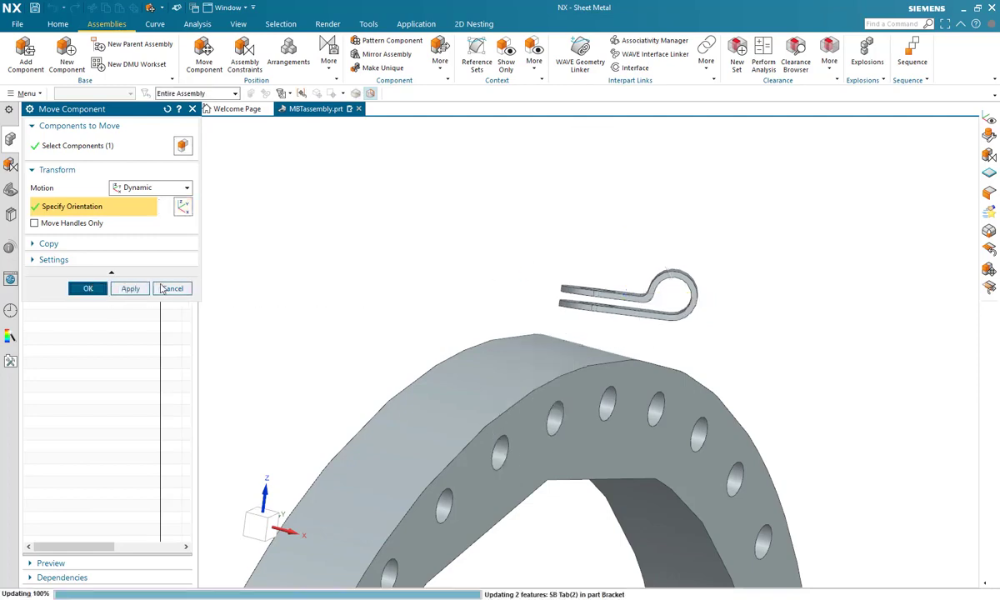
{"action": "key", "text": "Home"}
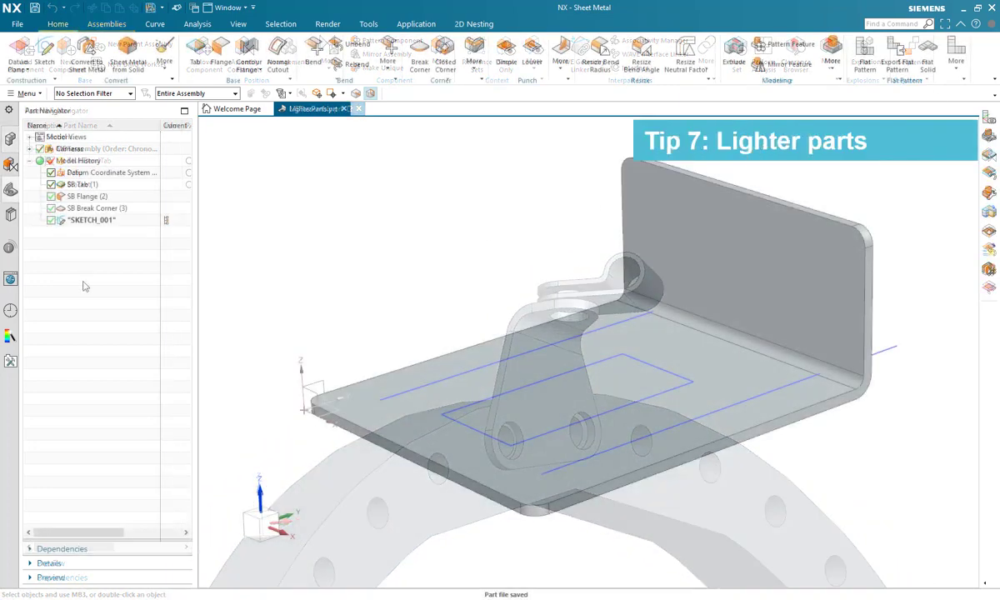
Unbend the LighterParts L-shape, keeping its flat base face stationary.
{"action": "left_click", "coordinate": [356, 44]}
{"action": "left_click", "coordinate": [687, 324]}
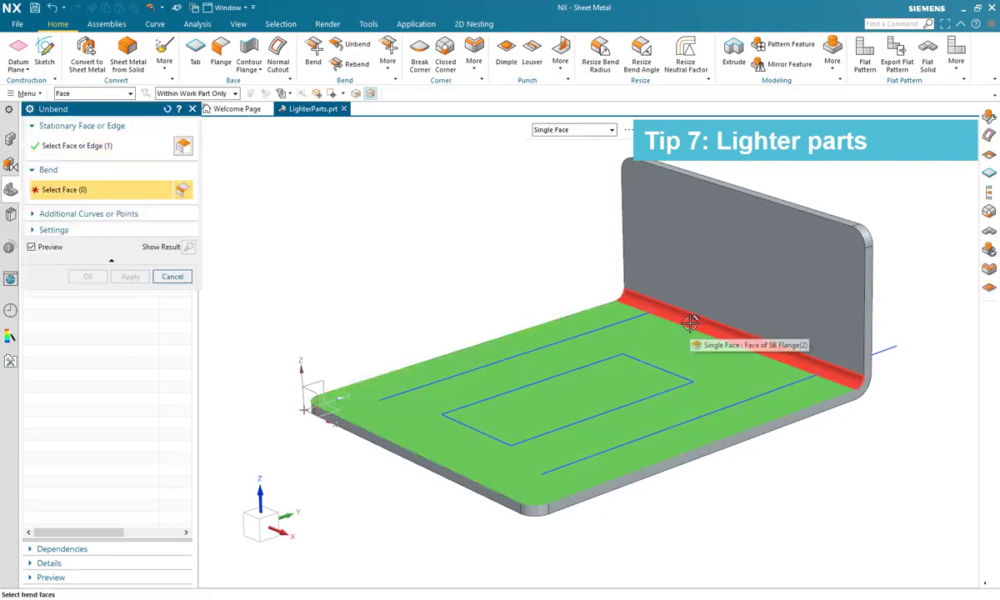
{"action": "left_click", "coordinate": [690, 325]}
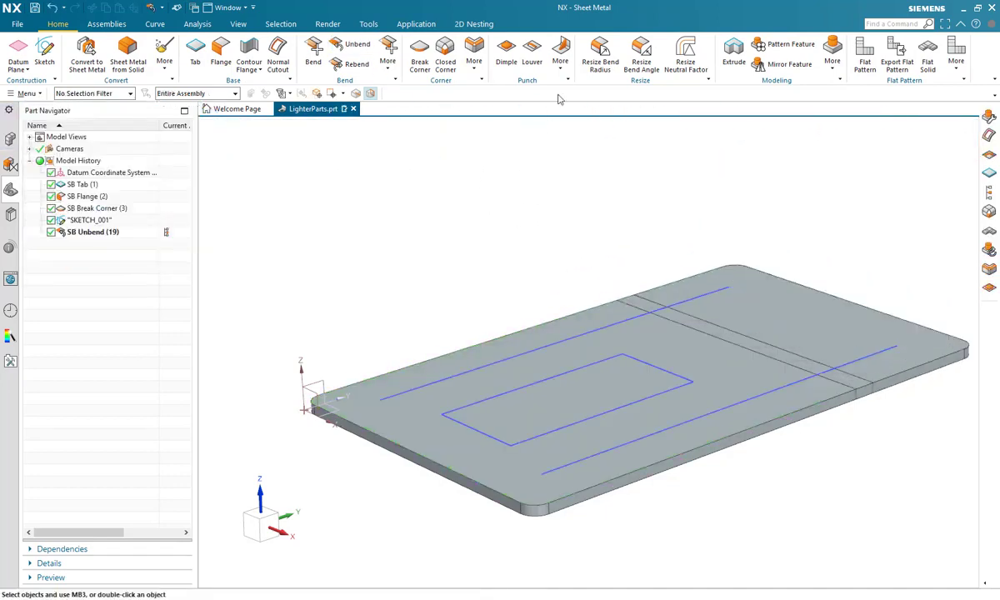
Add beads along the two long sketch lines, Line5 and Line6.
{"action": "left_click", "coordinate": [564, 70]}
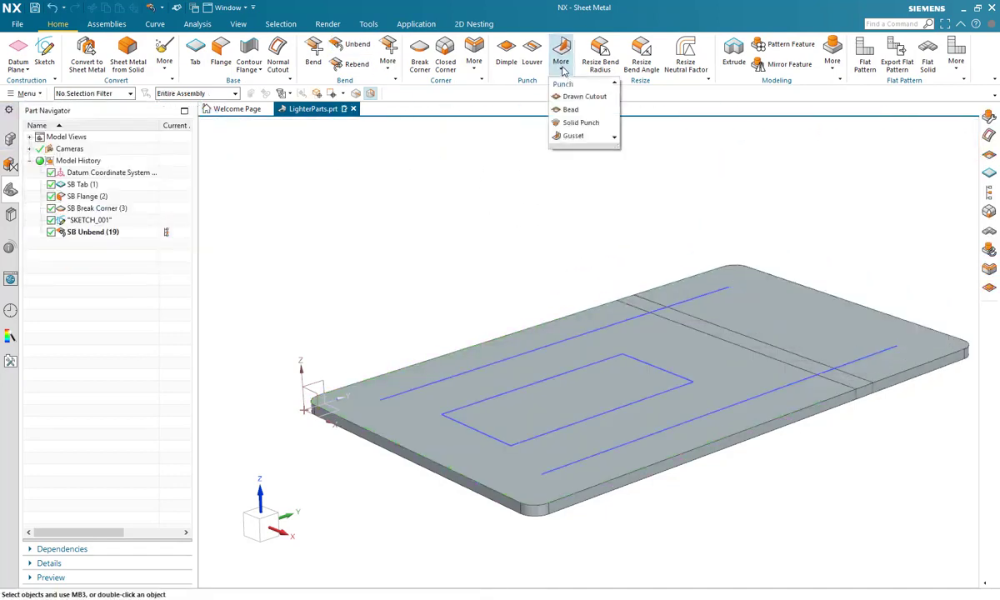
{"action": "left_click", "coordinate": [569, 109]}
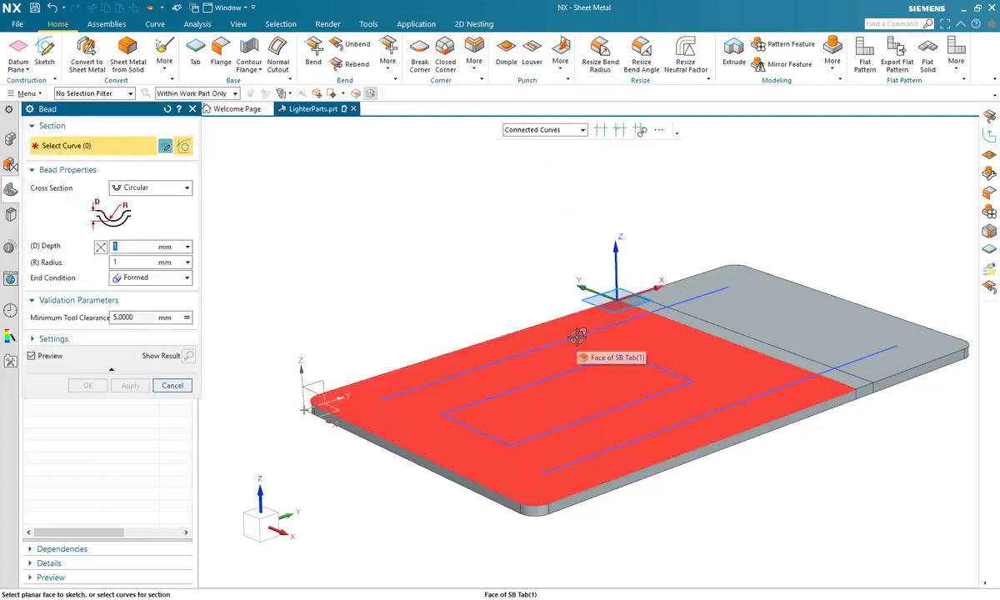
{"action": "left_click", "coordinate": [683, 299]}
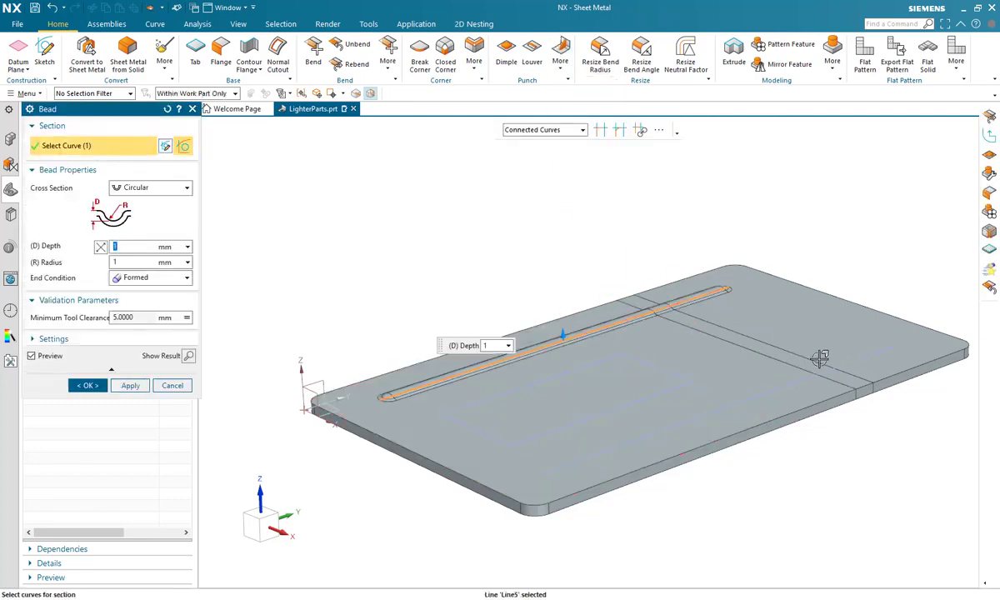
{"action": "left_click", "coordinate": [858, 361]}
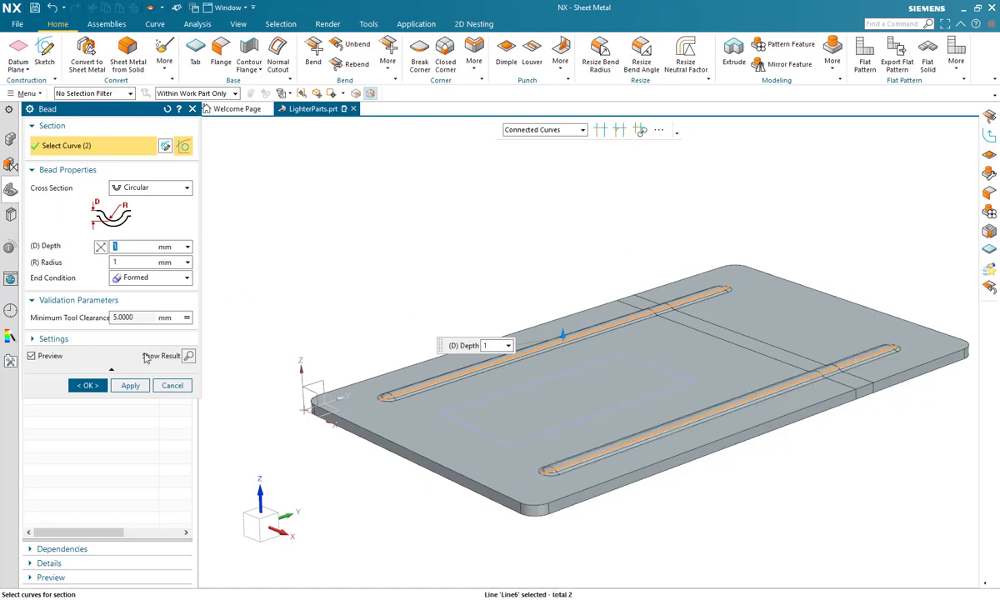
{"action": "left_click", "coordinate": [87, 386]}
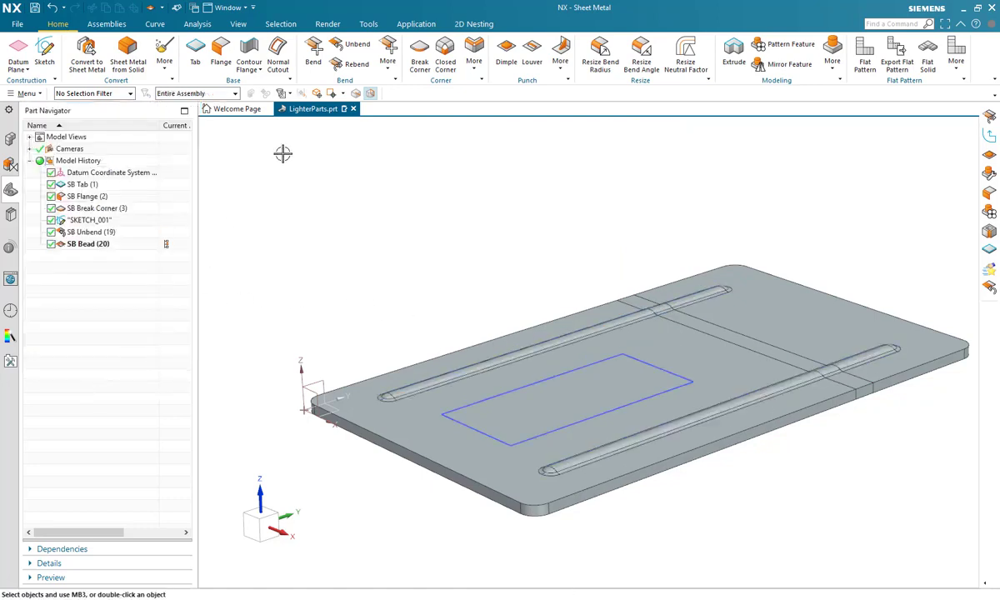
Rebend the flattened part back into its L shape.
{"action": "left_click", "coordinate": [351, 69]}
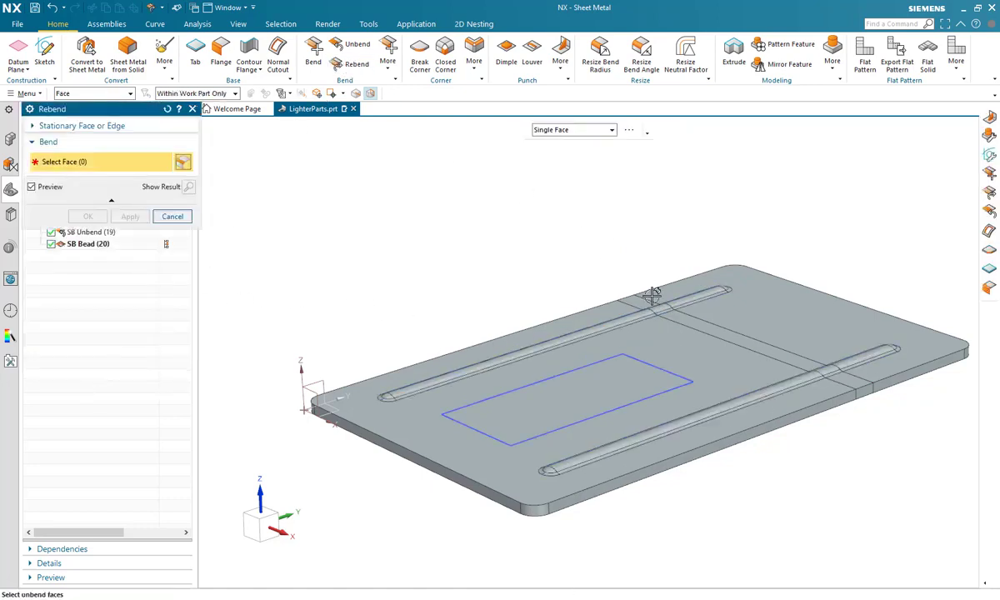
{"action": "left_click", "coordinate": [694, 322]}
{"action": "left_click", "coordinate": [89, 216]}
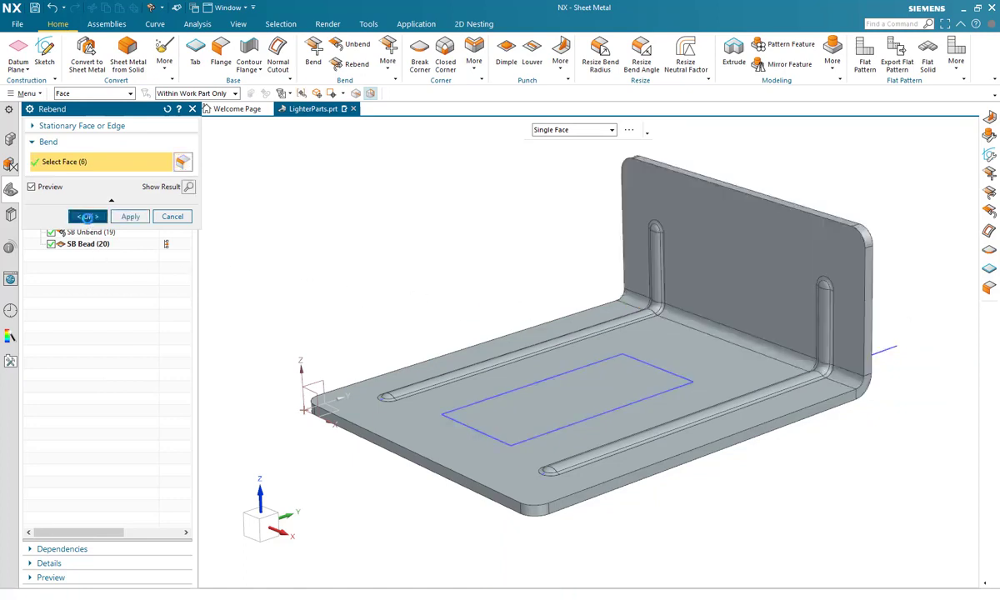
Add a 6 mm gusset on the bend face, located on the YZ datum plane.
{"action": "left_click", "coordinate": [560, 72]}
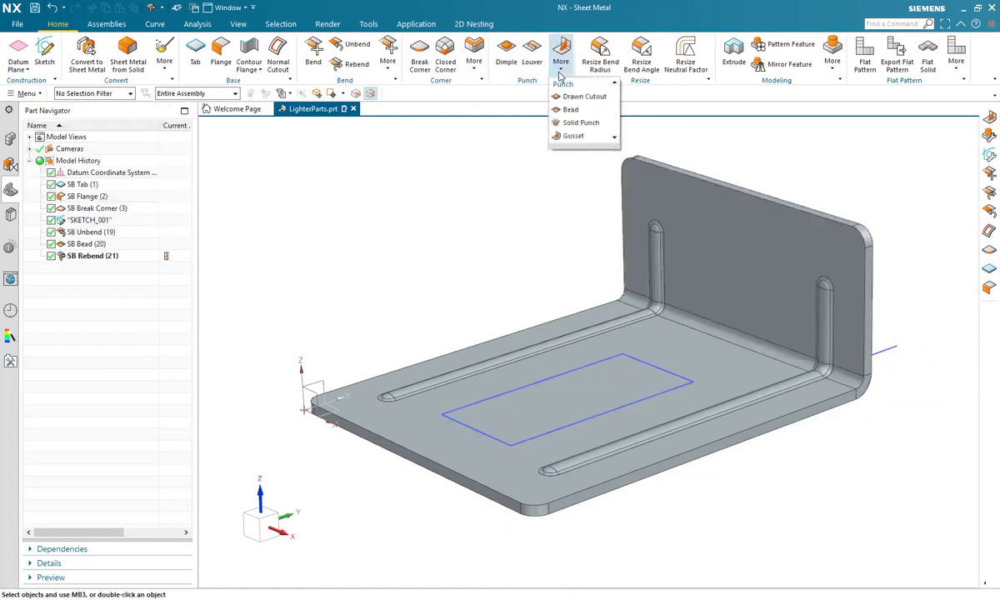
{"action": "left_click", "coordinate": [562, 135]}
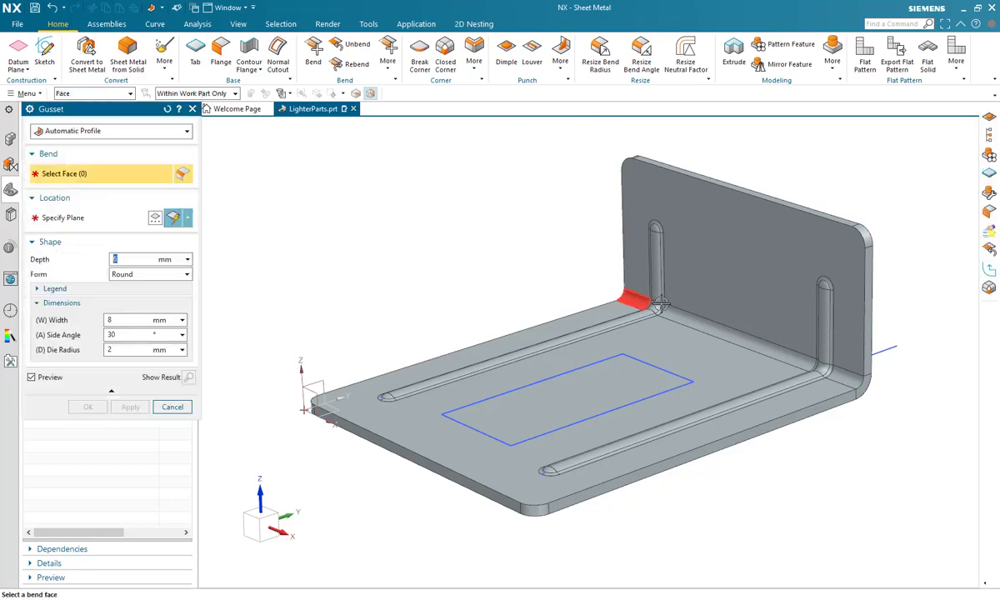
{"action": "left_click", "coordinate": [691, 319]}
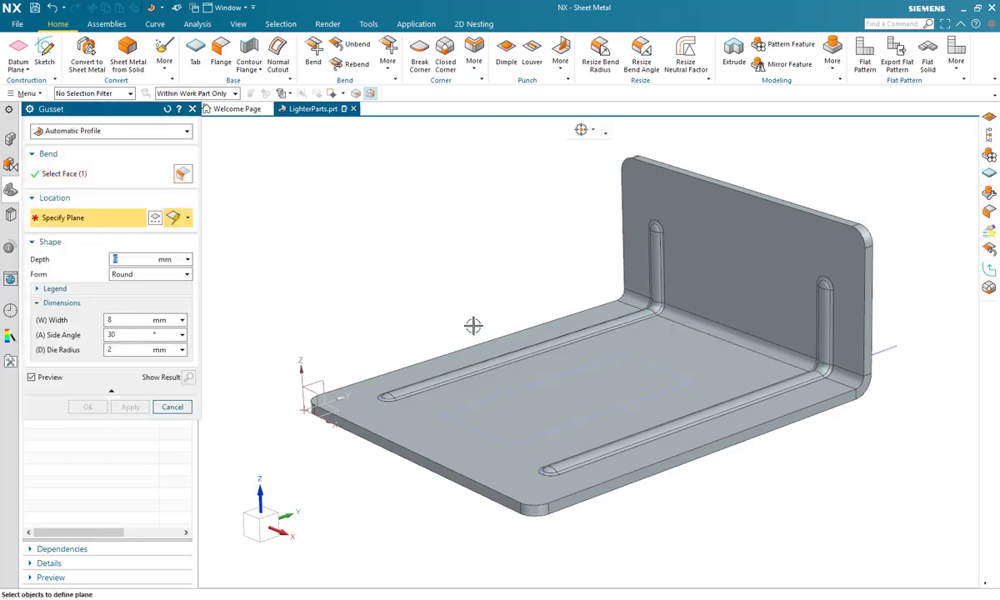
{"action": "left_click", "coordinate": [316, 381]}
{"action": "left_click", "coordinate": [87, 407]}
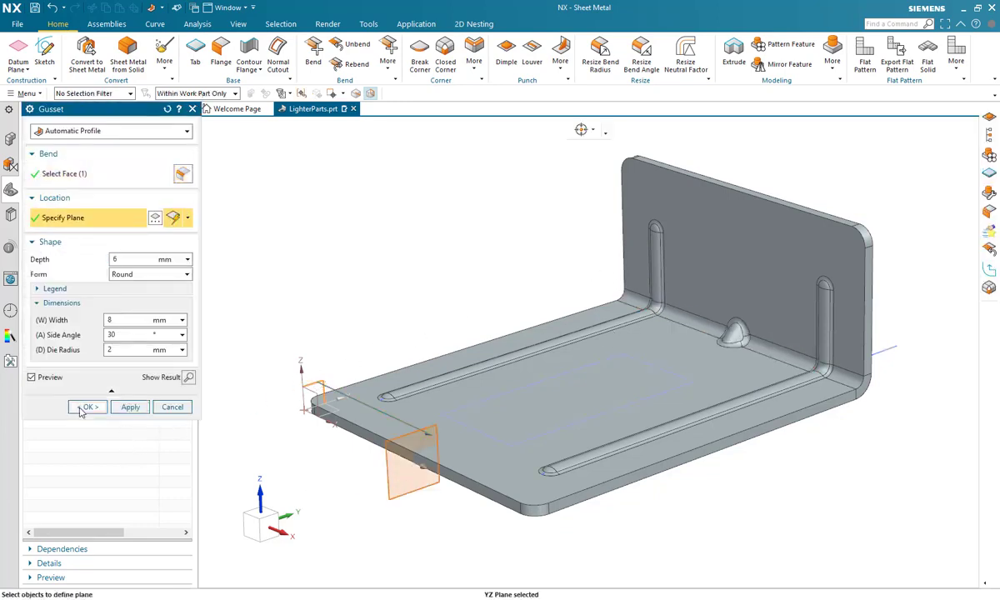
Raise a dimple from the rectangle sketch on the base.
{"action": "left_click", "coordinate": [506, 55]}
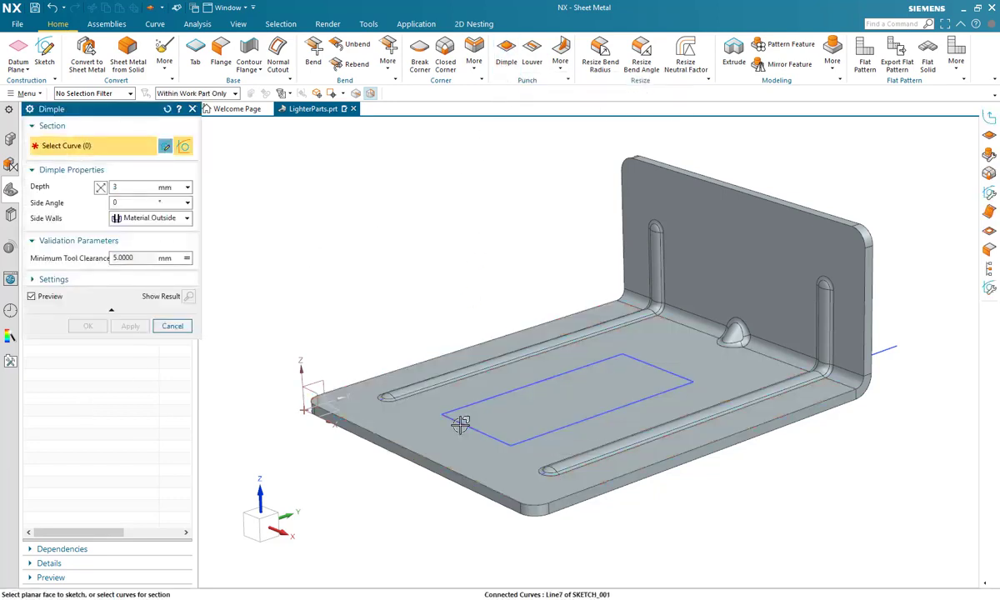
{"action": "left_click", "coordinate": [458, 421]}
{"action": "left_click", "coordinate": [76, 327]}
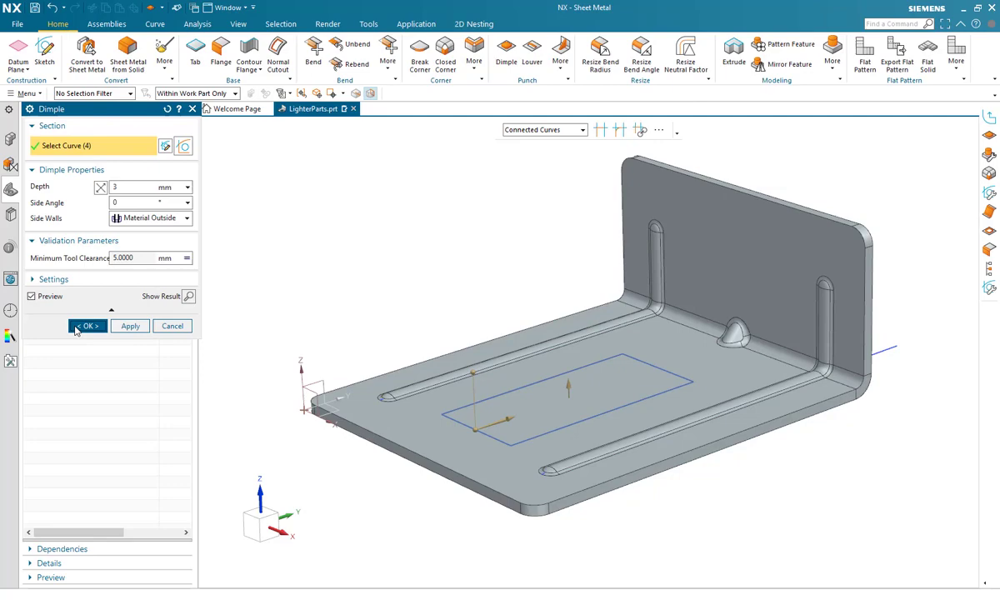
{"action": "left_click", "coordinate": [20, 25]}
{"action": "left_click", "coordinate": [174, 58]}
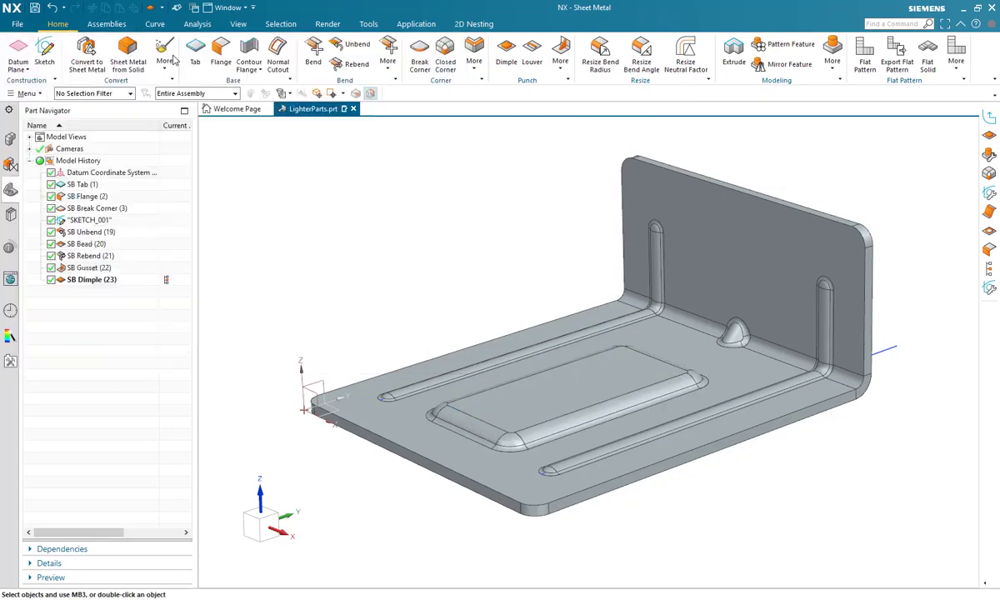
Choose Aluminum_2014_4 as the sheet metal material, filtered to 2.0 mm thickness and temper T4.
{"action": "left_click", "coordinate": [58, 193]}
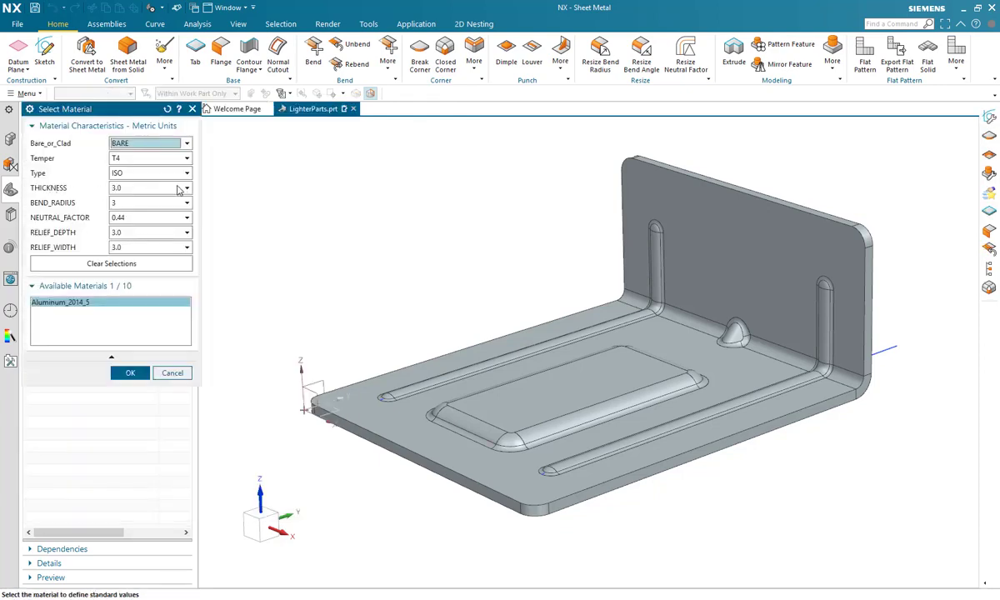
{"action": "left_click", "coordinate": [125, 192]}
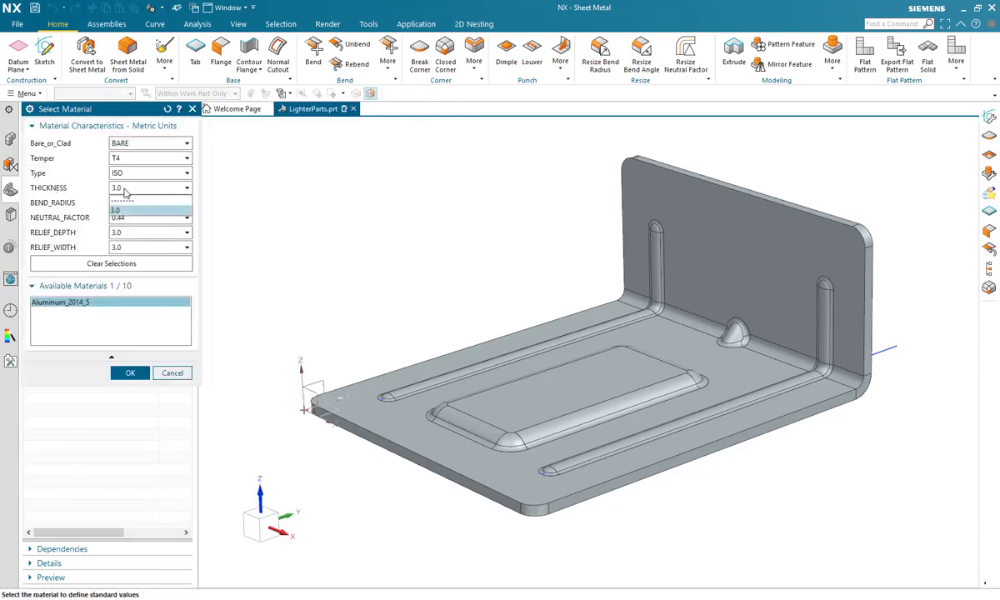
{"action": "left_click", "coordinate": [124, 193]}
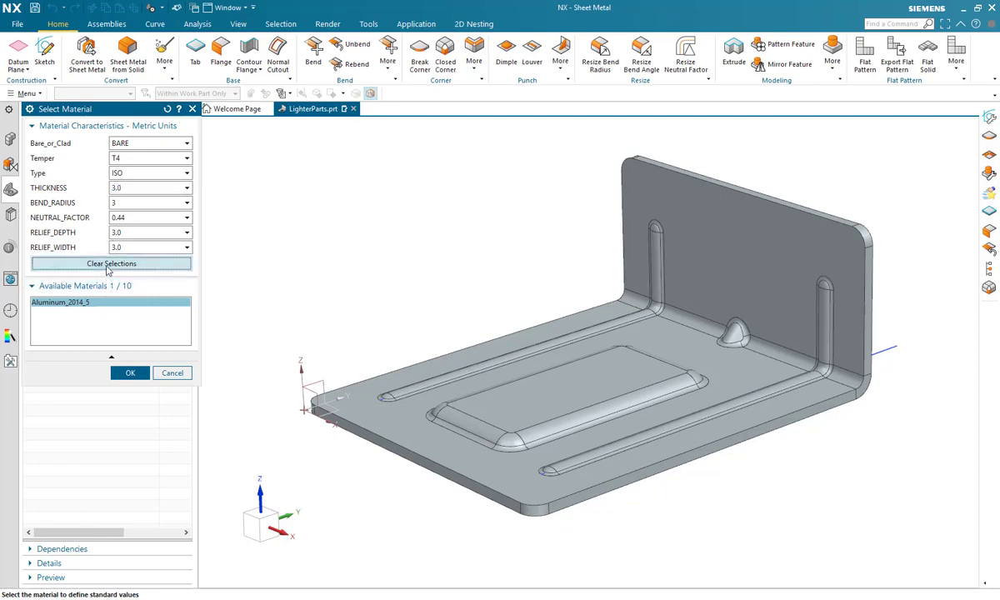
{"action": "left_click", "coordinate": [109, 264]}
{"action": "left_click", "coordinate": [130, 193]}
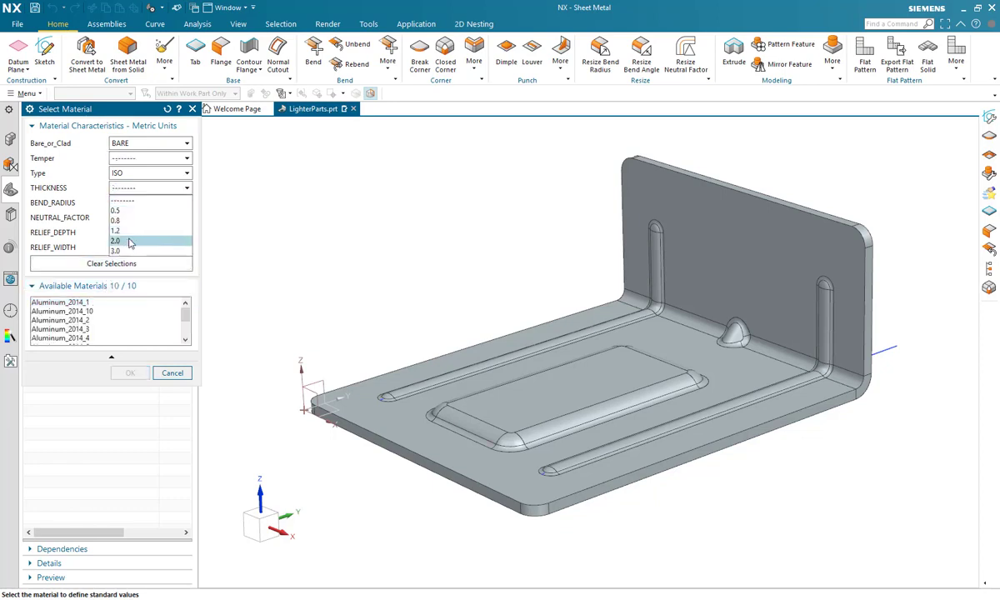
{"action": "left_click", "coordinate": [129, 243]}
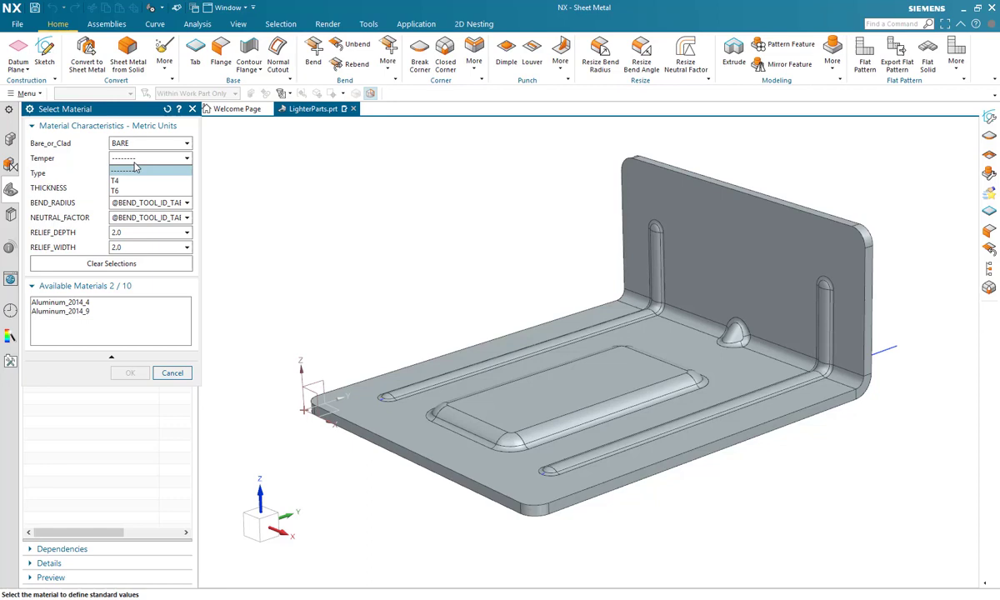
{"action": "left_click", "coordinate": [123, 181]}
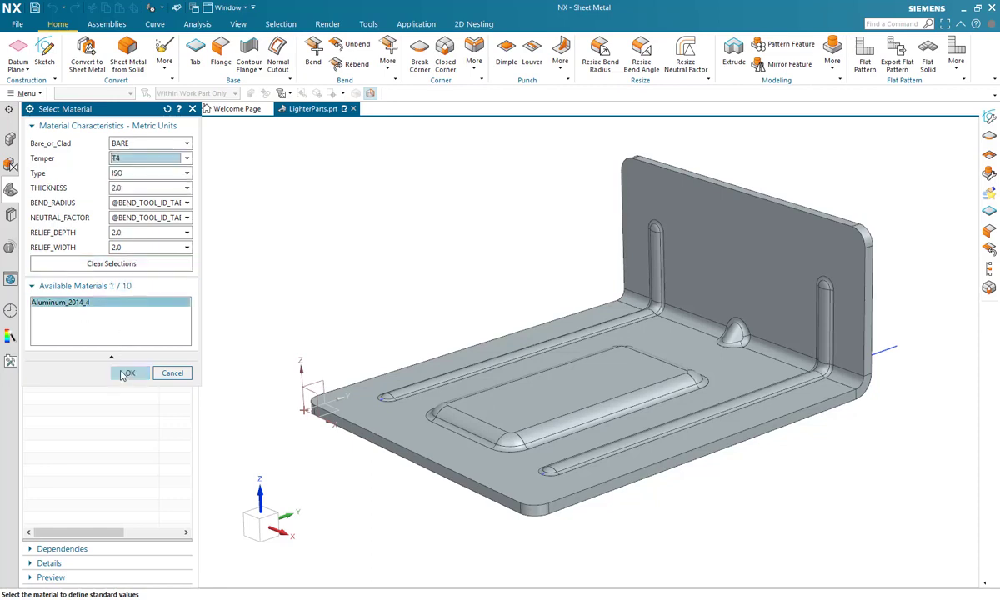
{"action": "left_click", "coordinate": [125, 373]}
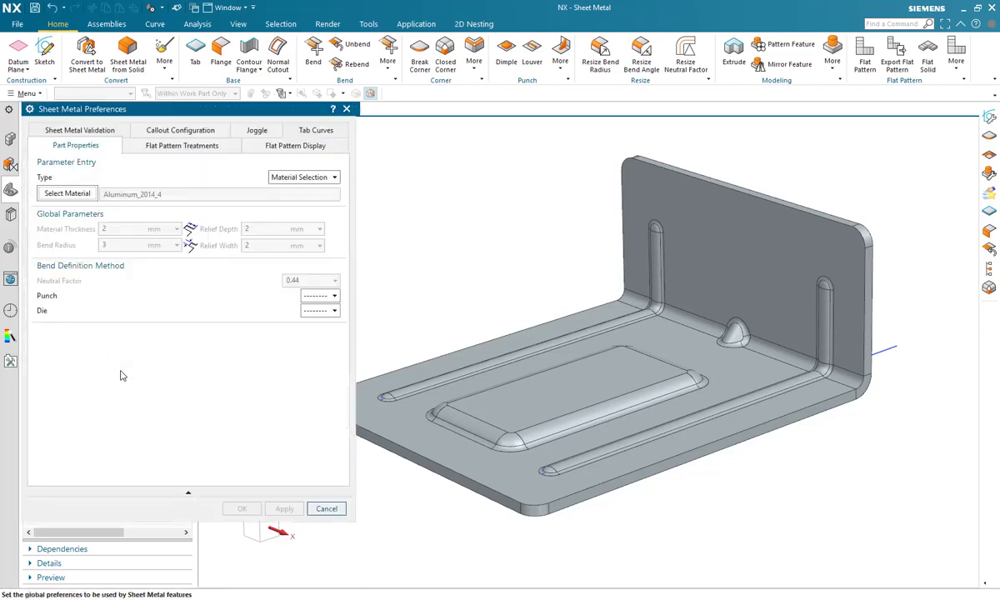
Set the tooling to punch P1 and die D1 and apply the settings.
{"action": "left_click", "coordinate": [323, 297]}
{"action": "left_click", "coordinate": [310, 318]}
{"action": "left_click", "coordinate": [325, 310]}
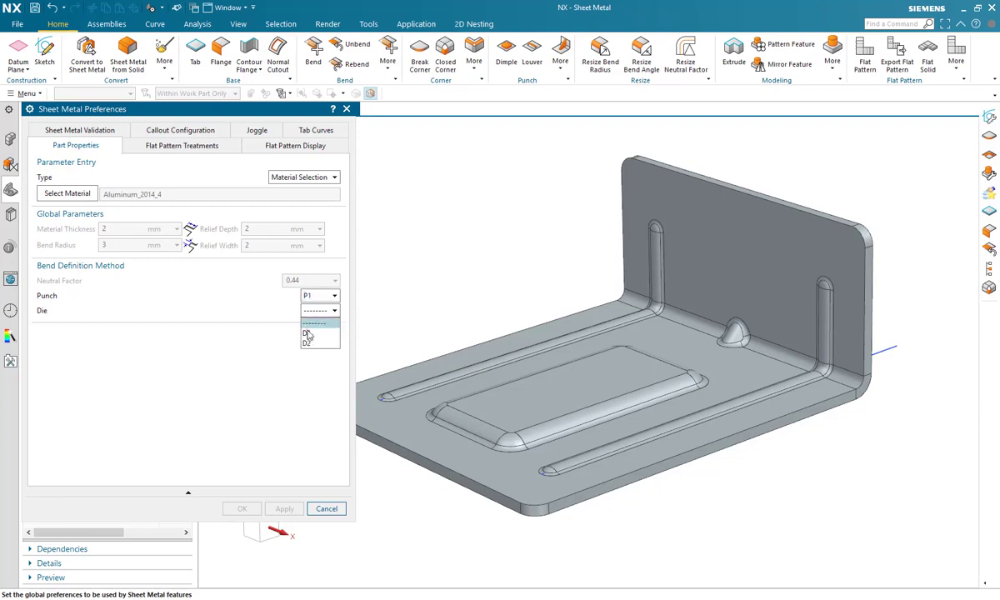
{"action": "left_click", "coordinate": [308, 334]}
{"action": "left_click", "coordinate": [292, 508]}
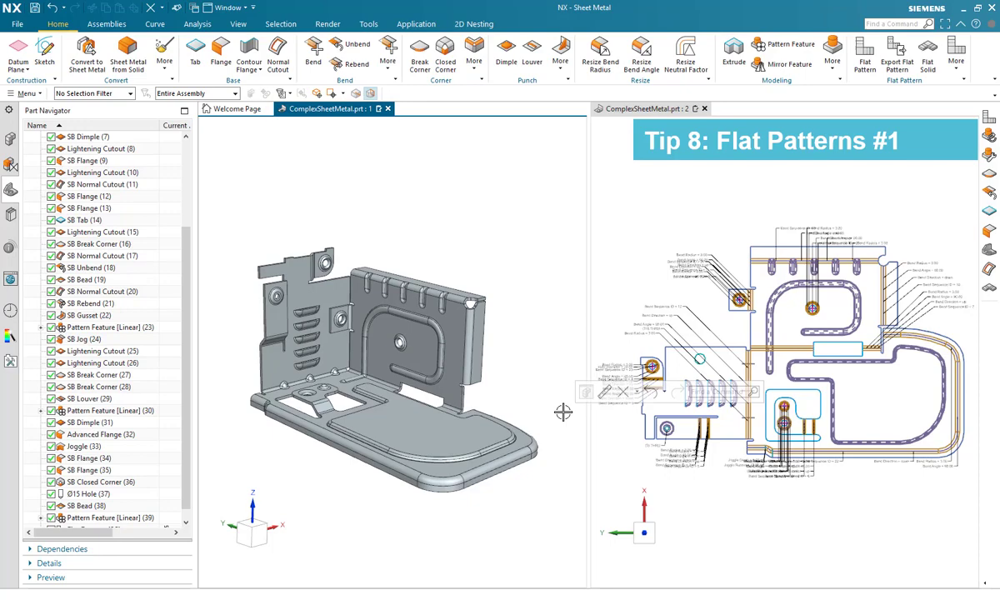
Add a 19 mm flange on the selected edge of the complex part.
{"action": "scroll", "coordinate": [563, 413], "scroll_direction": "up", "scroll_amount": 5}
{"action": "scroll", "coordinate": [563, 411], "scroll_direction": "up", "scroll_amount": 4}
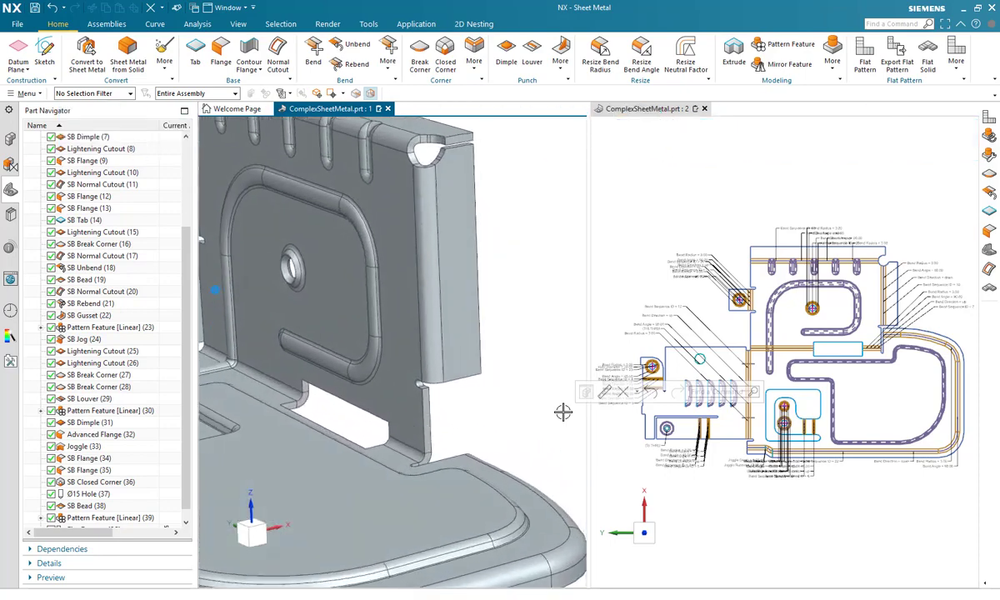
{"action": "left_click", "coordinate": [222, 53]}
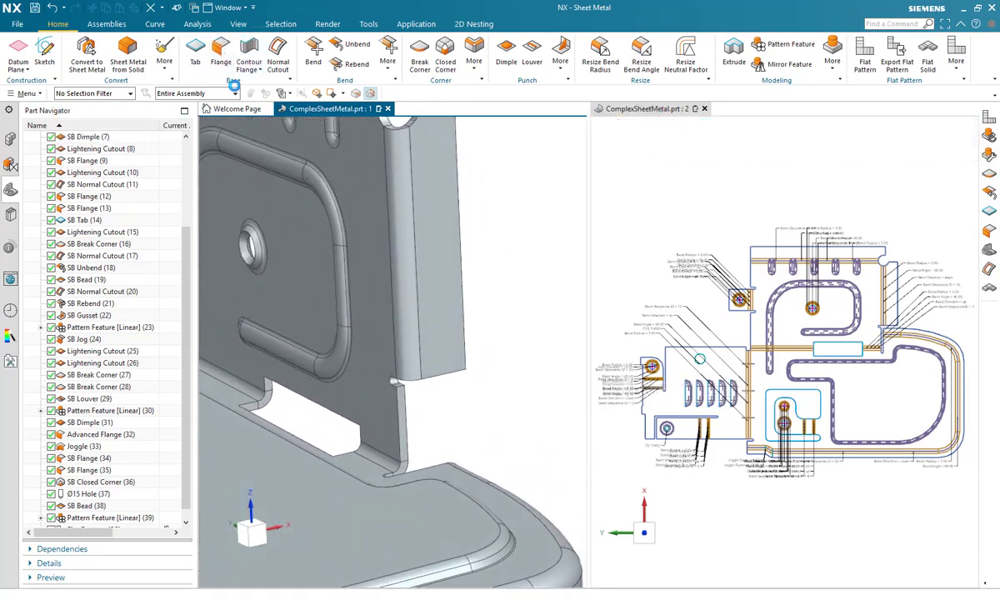
{"action": "left_click", "coordinate": [447, 372]}
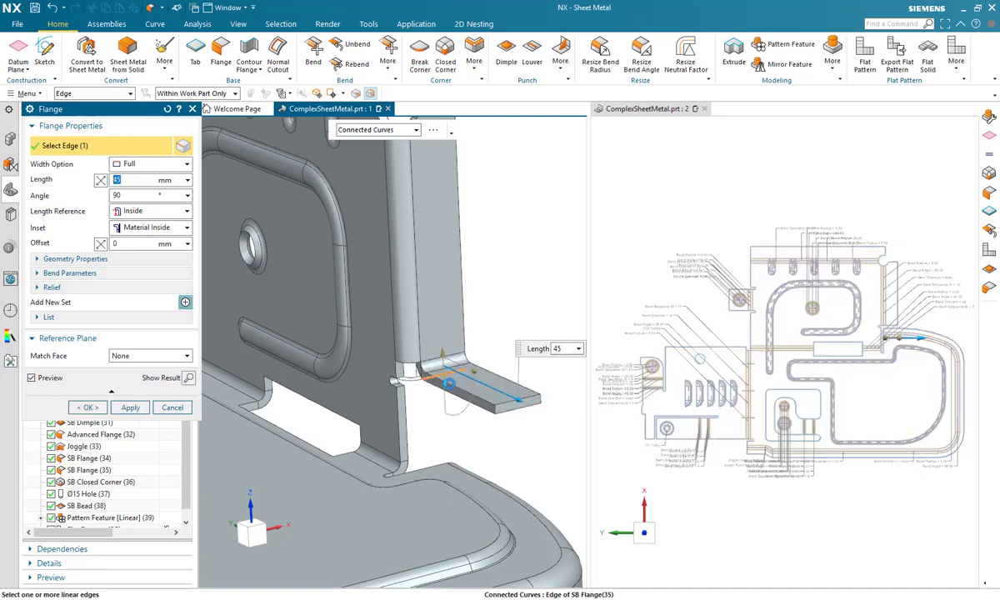
{"action": "left_click_drag", "start_coordinate": [470, 389], "coordinate": [469, 387]}
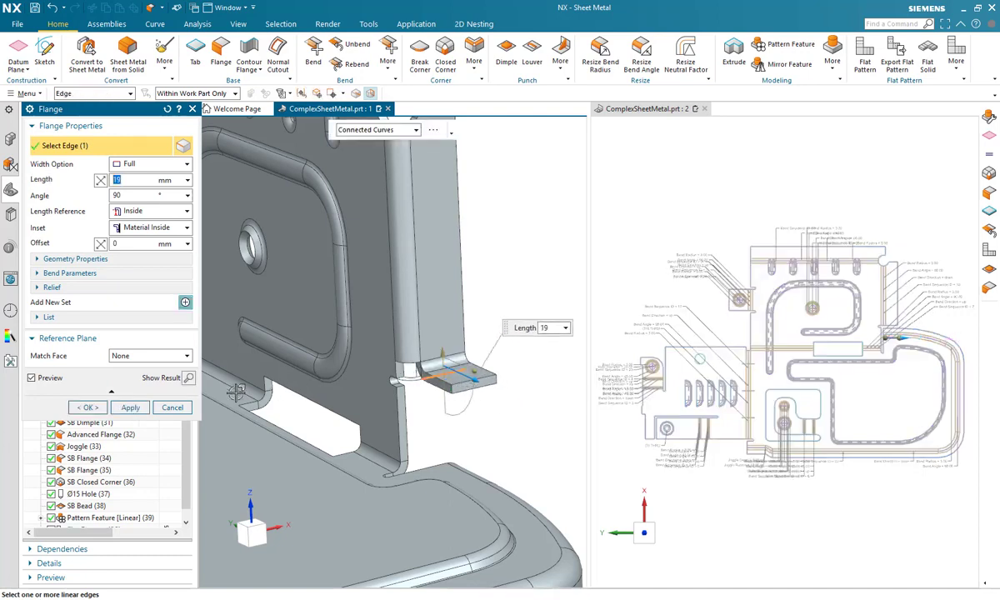
{"action": "left_click", "coordinate": [85, 407]}
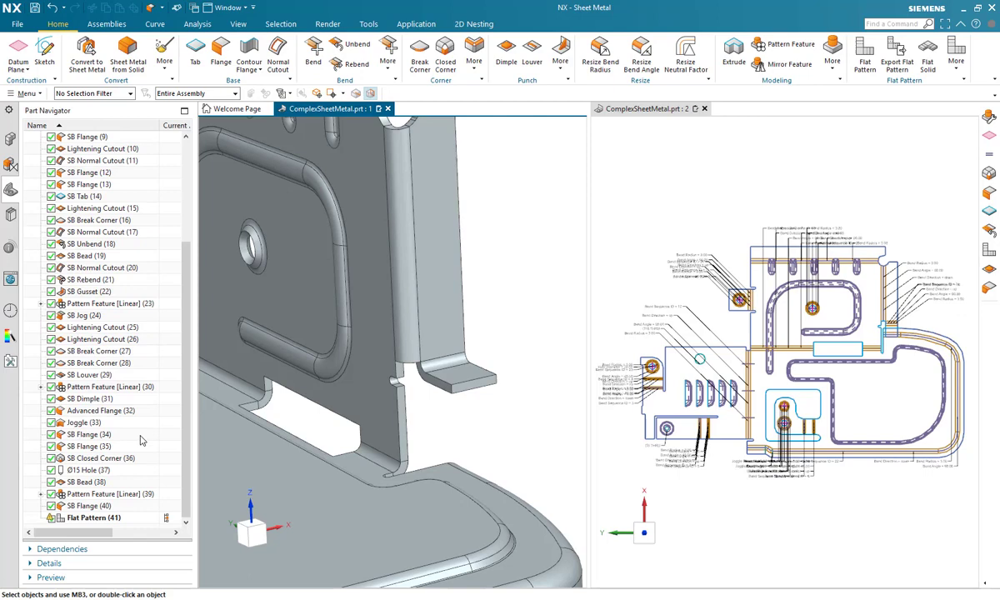
Select Flat Pattern (41) in the Part Navigator and zoom in to check its interference warning.
{"action": "mouse_move", "coordinate": [73, 522]}
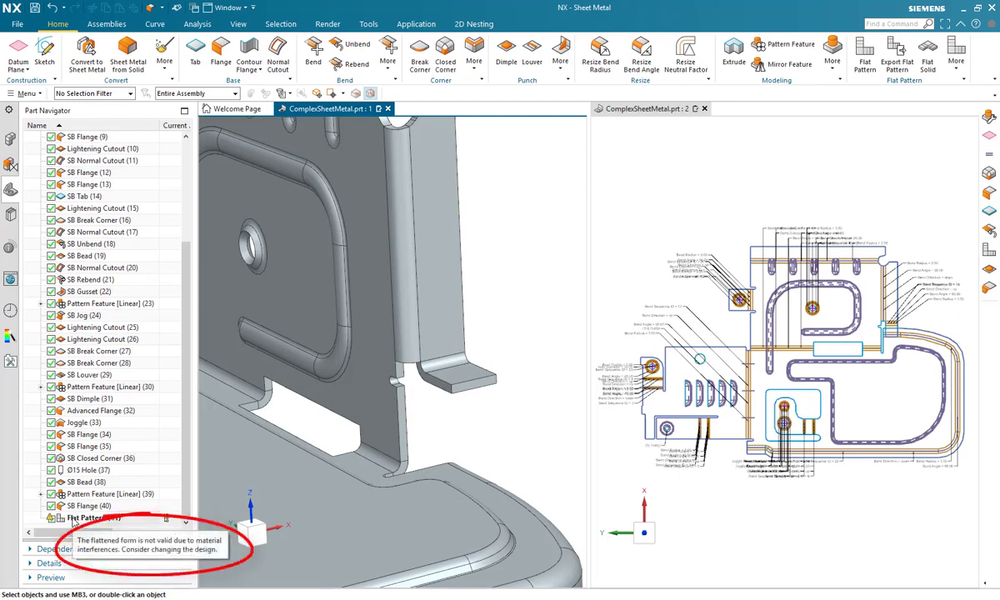
{"action": "left_click", "coordinate": [80, 518]}
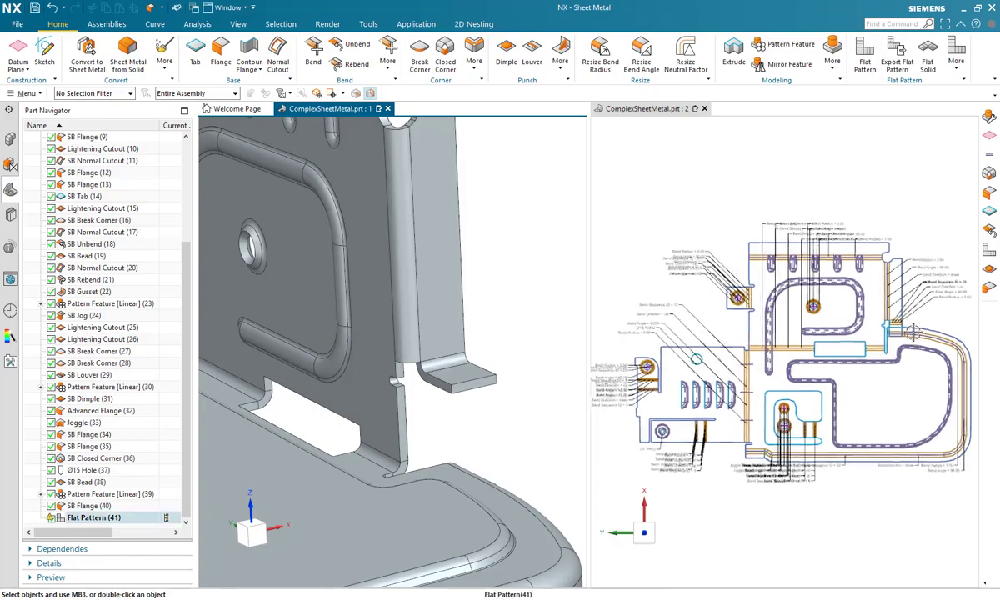
{"action": "scroll", "coordinate": [912, 331], "scroll_direction": "up", "scroll_amount": 10}
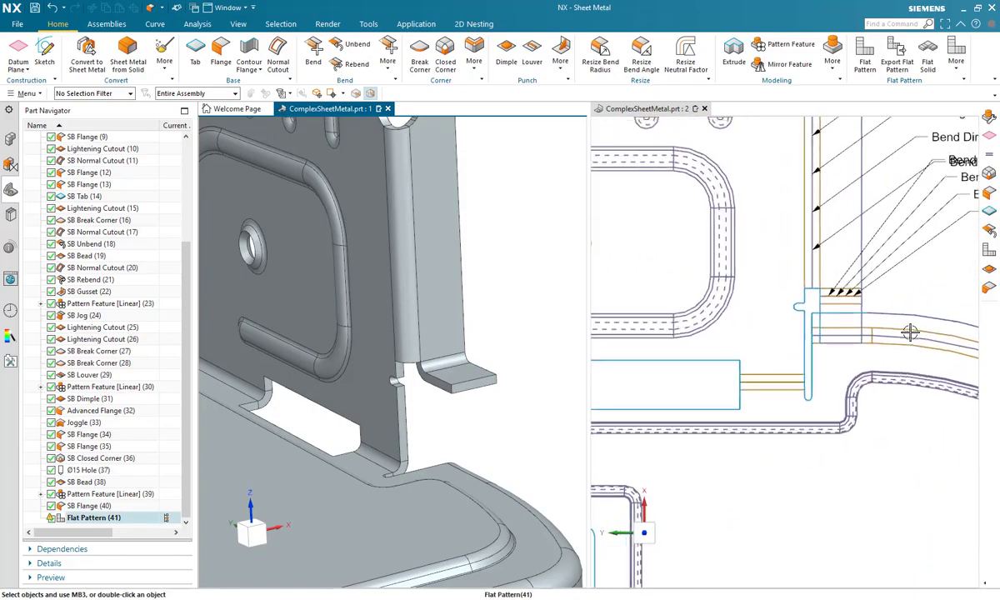
{"action": "scroll", "coordinate": [909, 332], "scroll_direction": "up", "scroll_amount": 5}
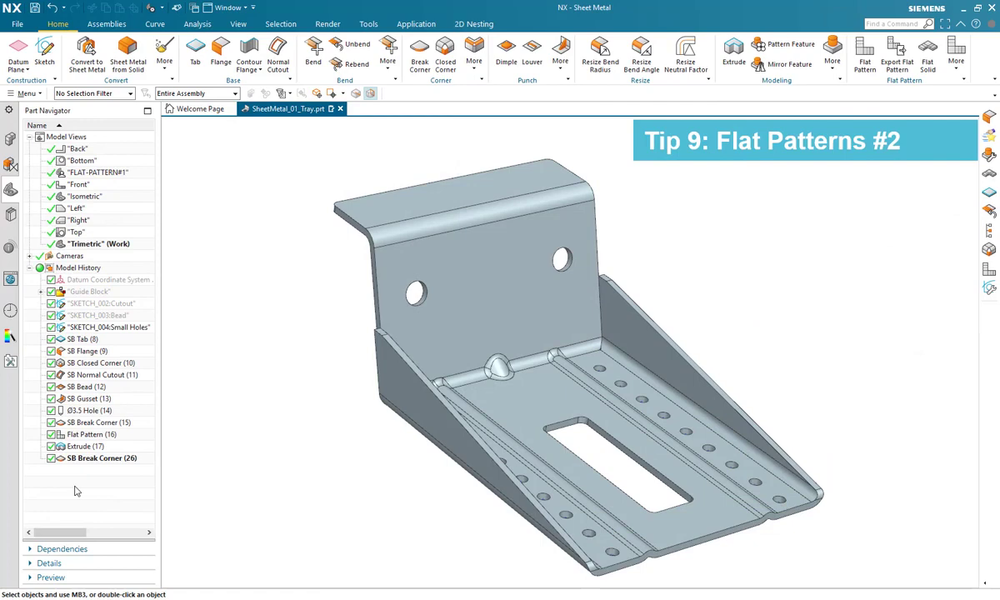
Temporarily suppress SB Break Corner (26) and Extrude (17), inspect the end flanges, then restore both.
{"action": "left_click", "coordinate": [51, 458]}
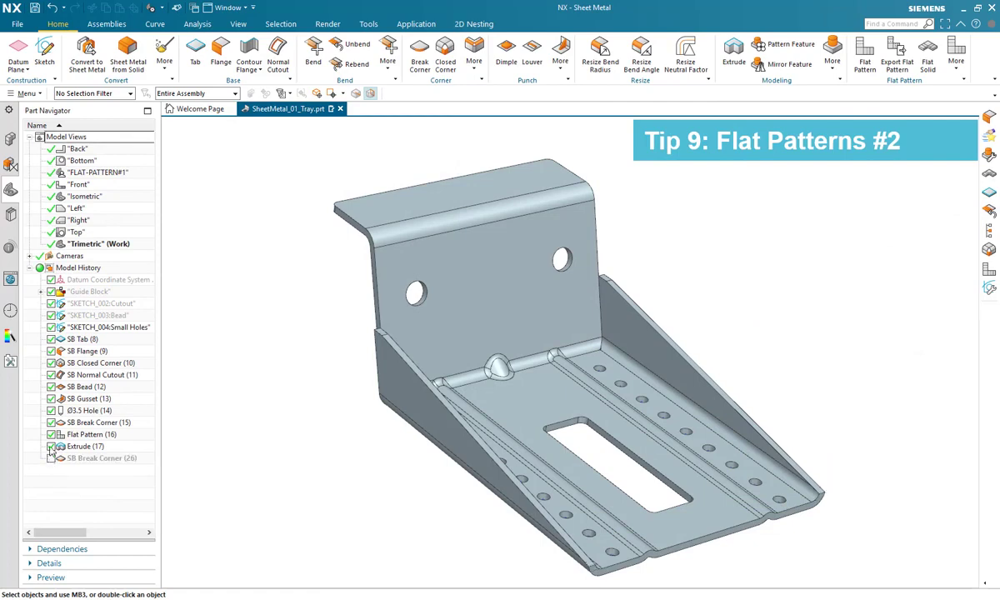
{"action": "left_click", "coordinate": [51, 447]}
{"action": "middle_click_drag", "start_coordinate": [271, 468], "coordinate": [158, 468]}
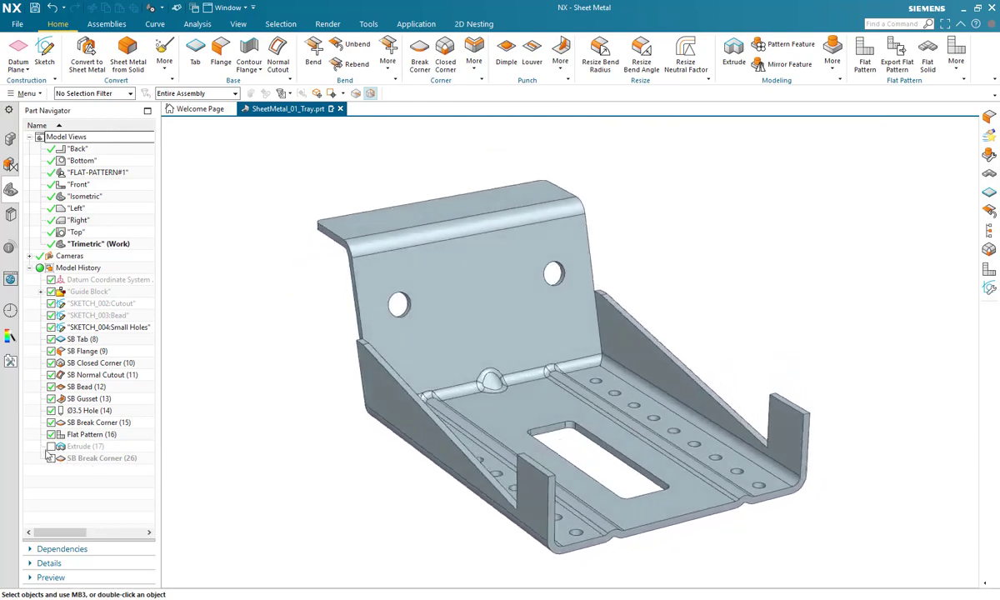
{"action": "left_click", "coordinate": [51, 447]}
{"action": "left_click", "coordinate": [51, 458]}
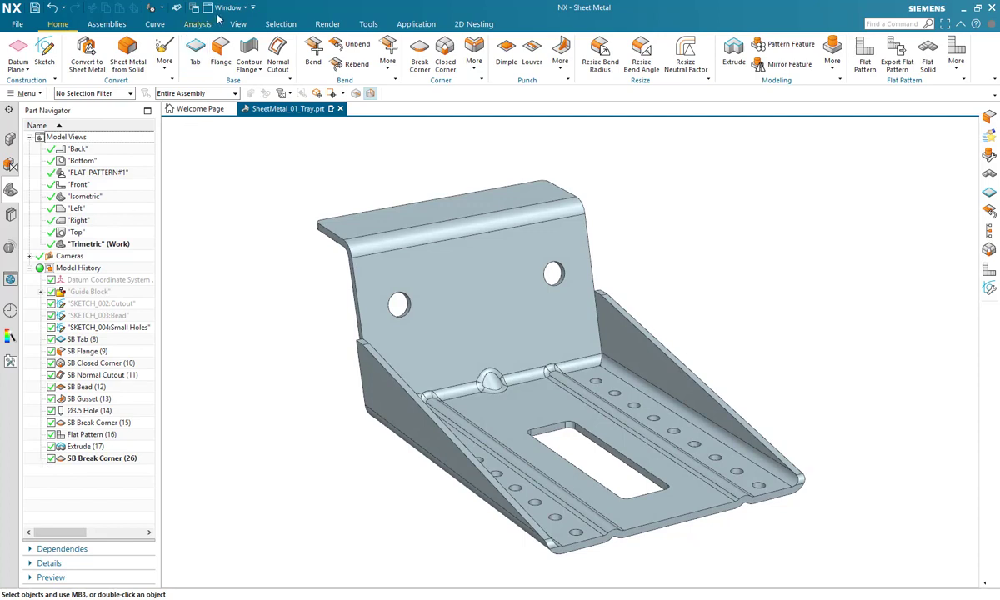
Show FLAT-PATTERN#1 in a new window docked beside the tray model.
{"action": "left_click", "coordinate": [227, 8]}
{"action": "left_click", "coordinate": [223, 23]}
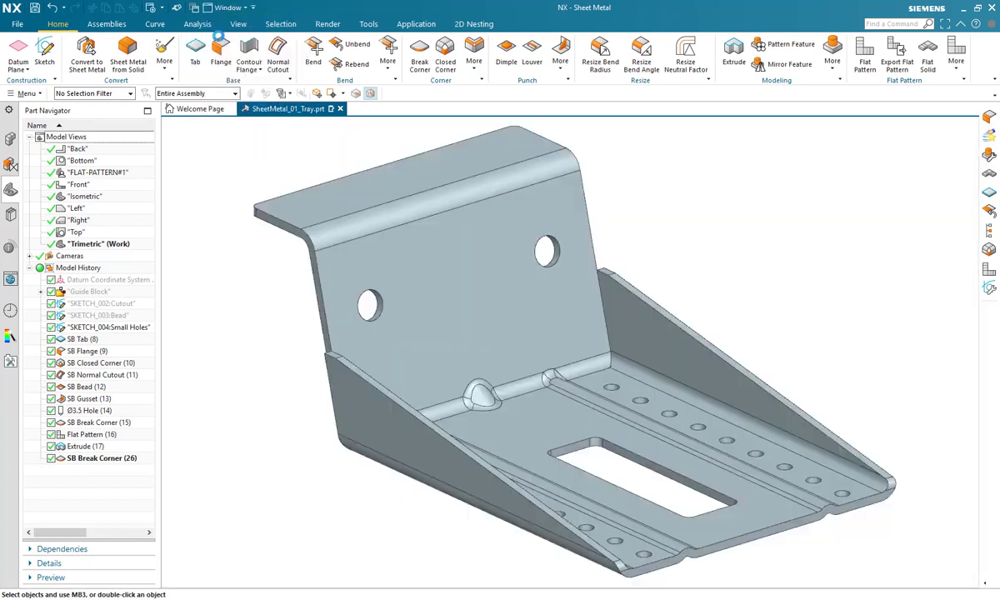
{"action": "double_click", "coordinate": [83, 172]}
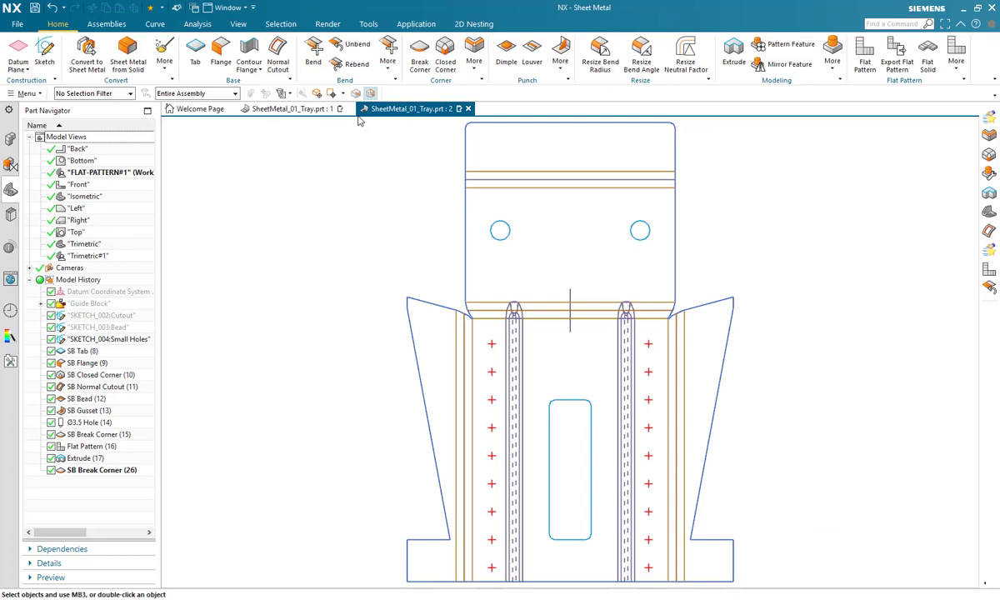
{"action": "left_click_drag", "start_coordinate": [362, 108], "coordinate": [597, 344]}
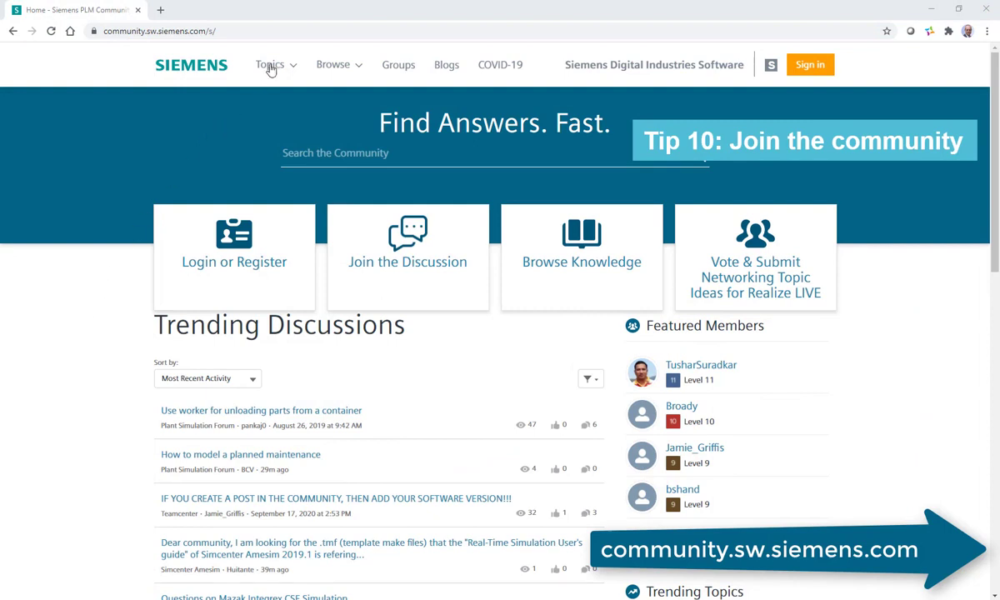
Navigate from Topics through NX Design to the NX Sheet Metal community page.
{"action": "left_click", "coordinate": [270, 67]}
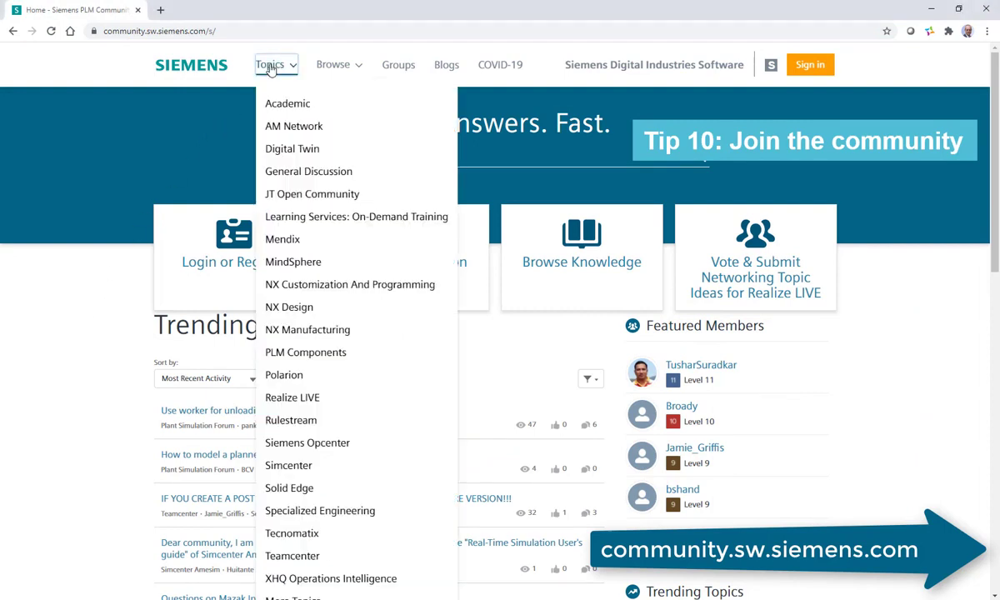
{"action": "left_click", "coordinate": [289, 308]}
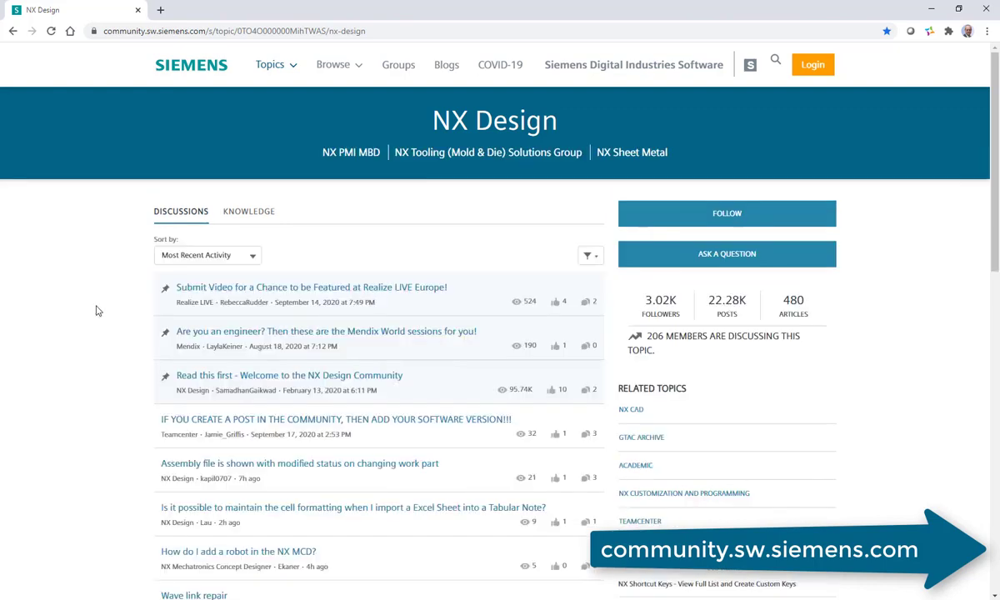
{"action": "left_click", "coordinate": [626, 158]}
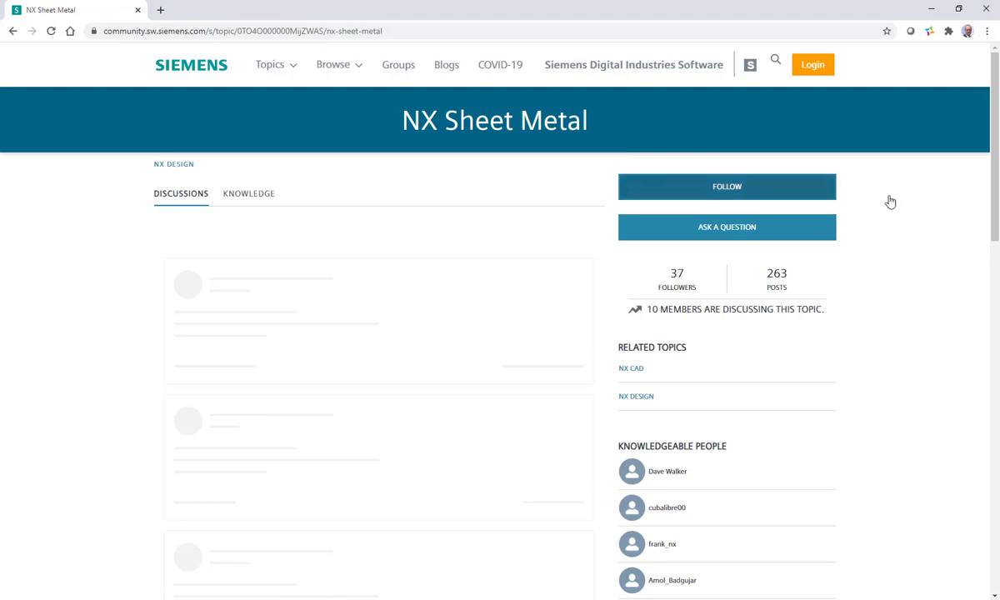